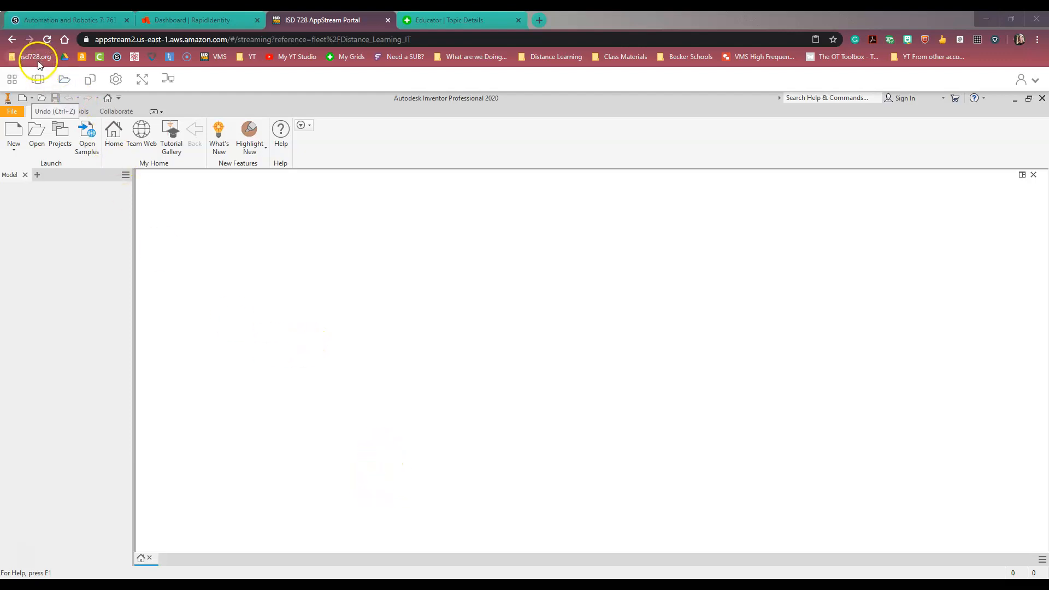
Step: Check the RapidIdentity dashboard and the storage folders available in the AppStream session's My Files
{"action": "left_click", "coordinate": [191, 22]}
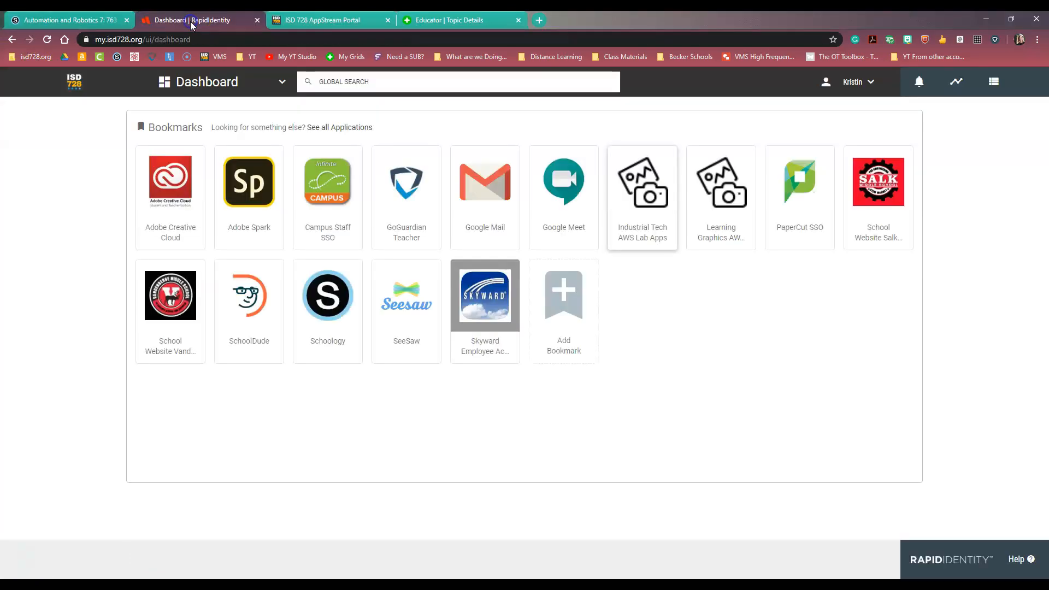
{"action": "left_click", "coordinate": [303, 22]}
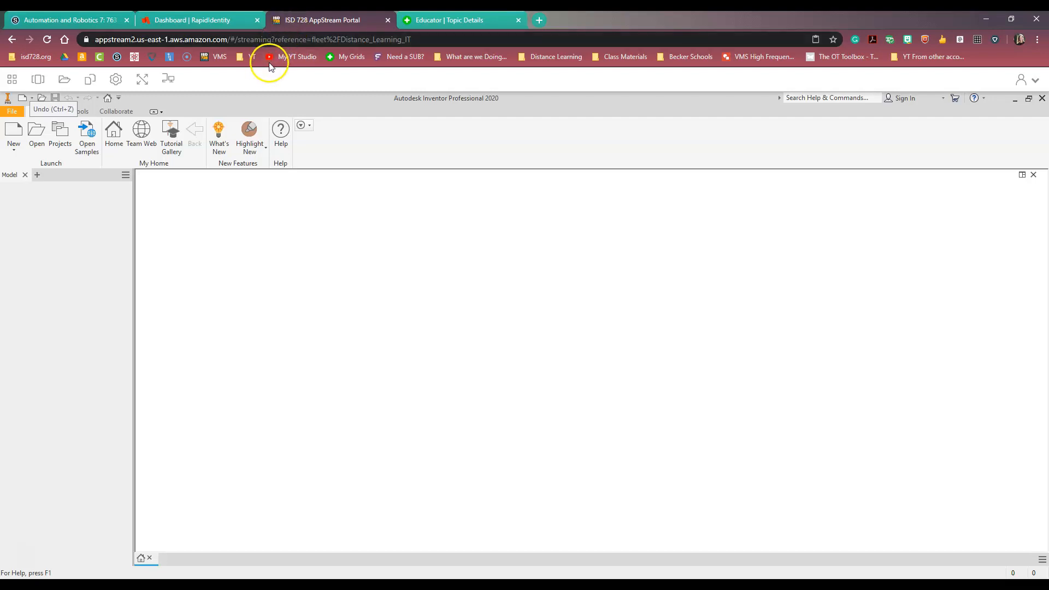
{"action": "left_click", "coordinate": [66, 86]}
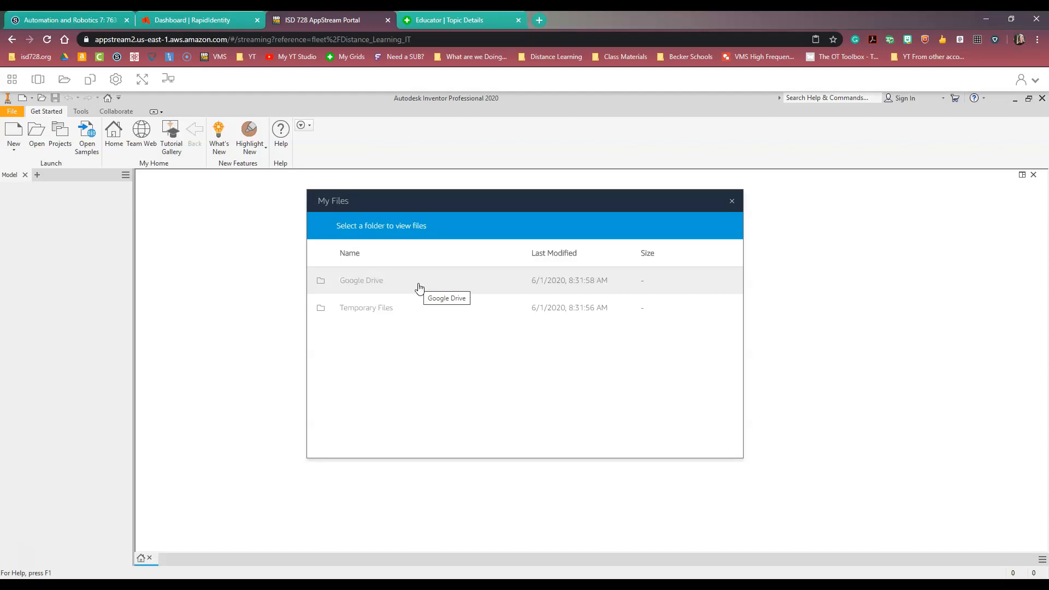
{"action": "left_click", "coordinate": [733, 203]}
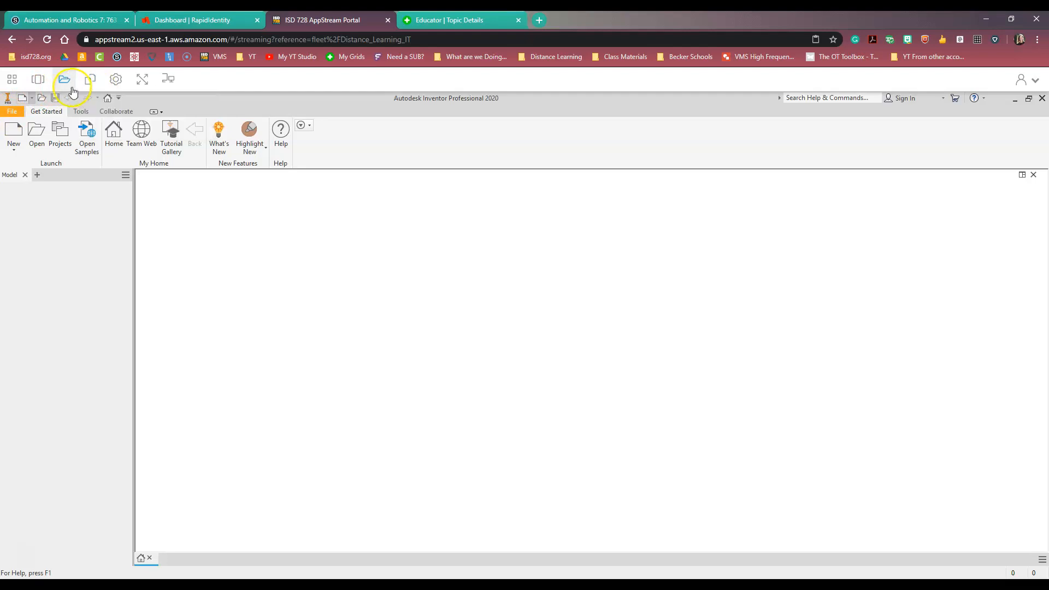
Step: Start opening an existing file and browse to the Design & Modeling folder in Google Drive's My Drive
{"action": "left_click", "coordinate": [13, 112]}
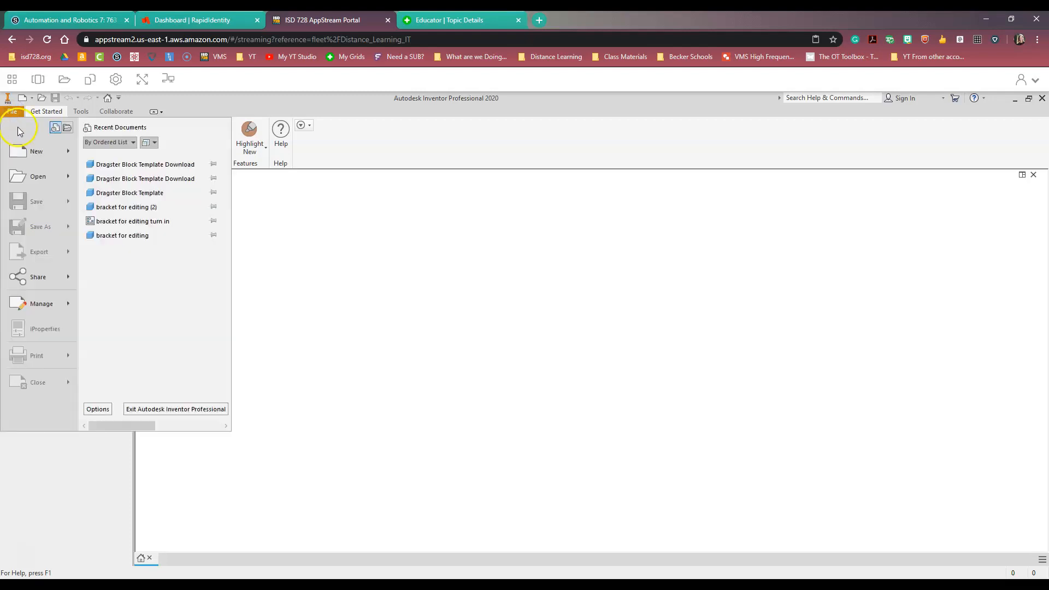
{"action": "left_click", "coordinate": [34, 178]}
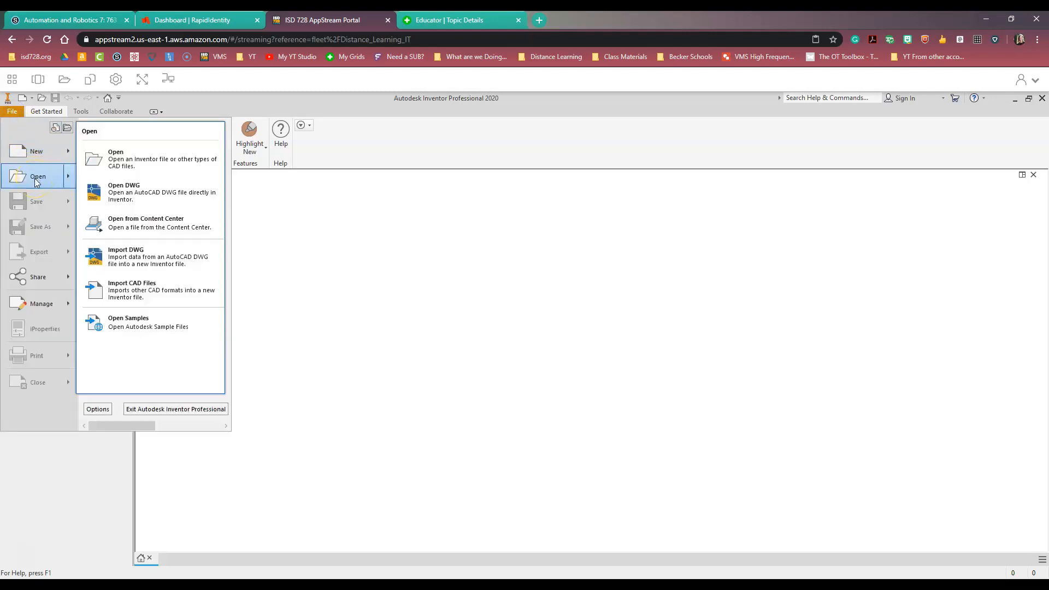
{"action": "left_click", "coordinate": [34, 178]}
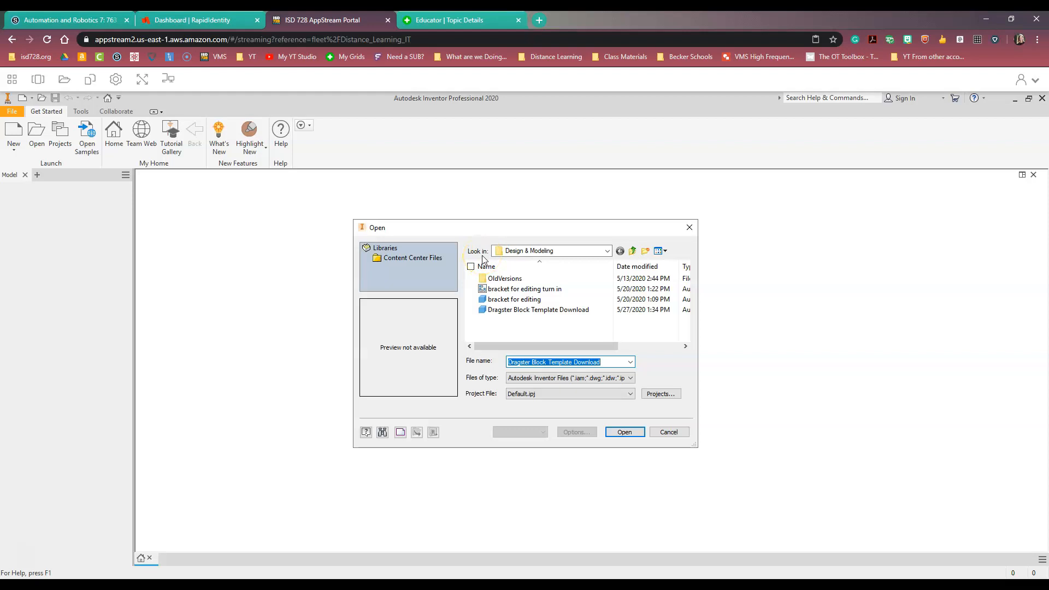
{"action": "left_click", "coordinate": [515, 253]}
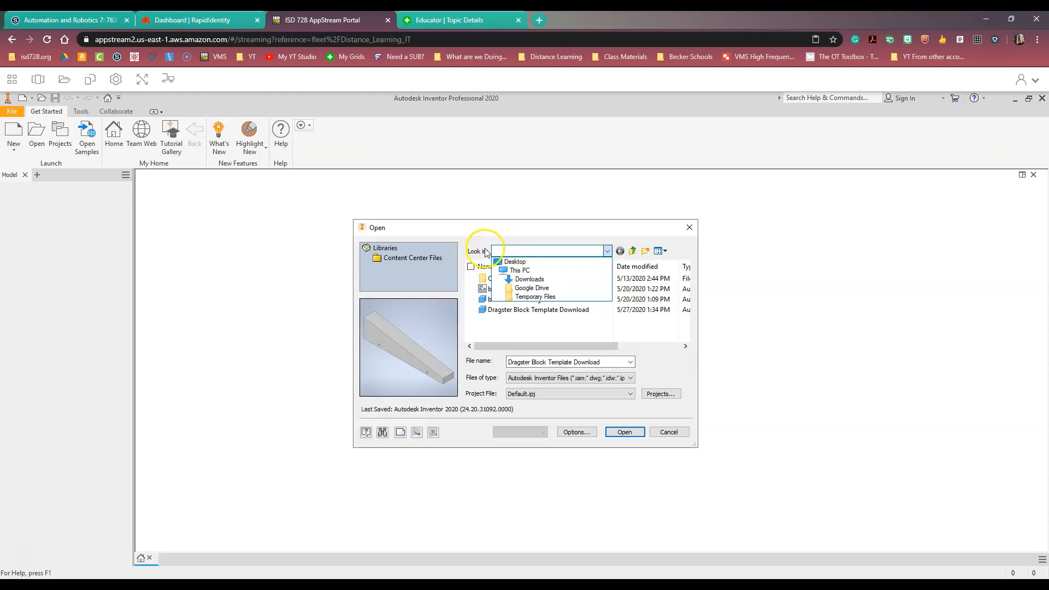
{"action": "left_click", "coordinate": [519, 270]}
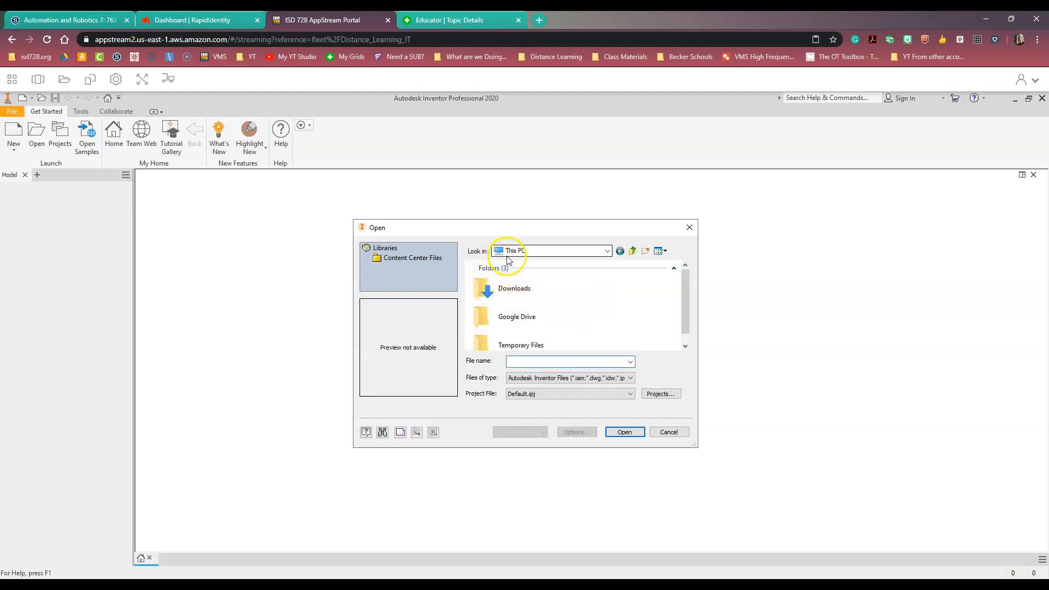
{"action": "left_click", "coordinate": [530, 322]}
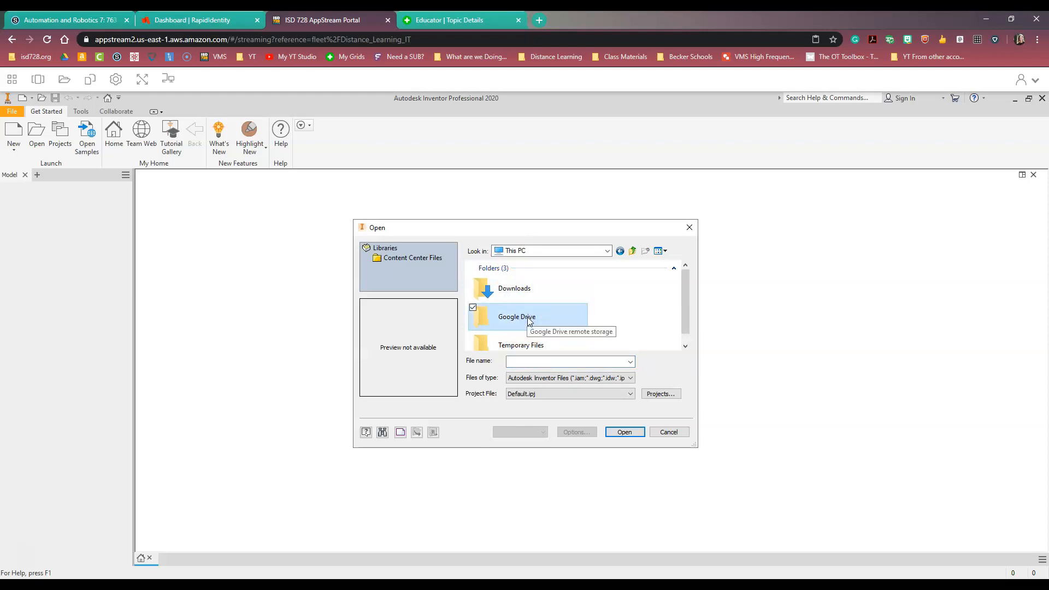
{"action": "left_click", "coordinate": [639, 434]}
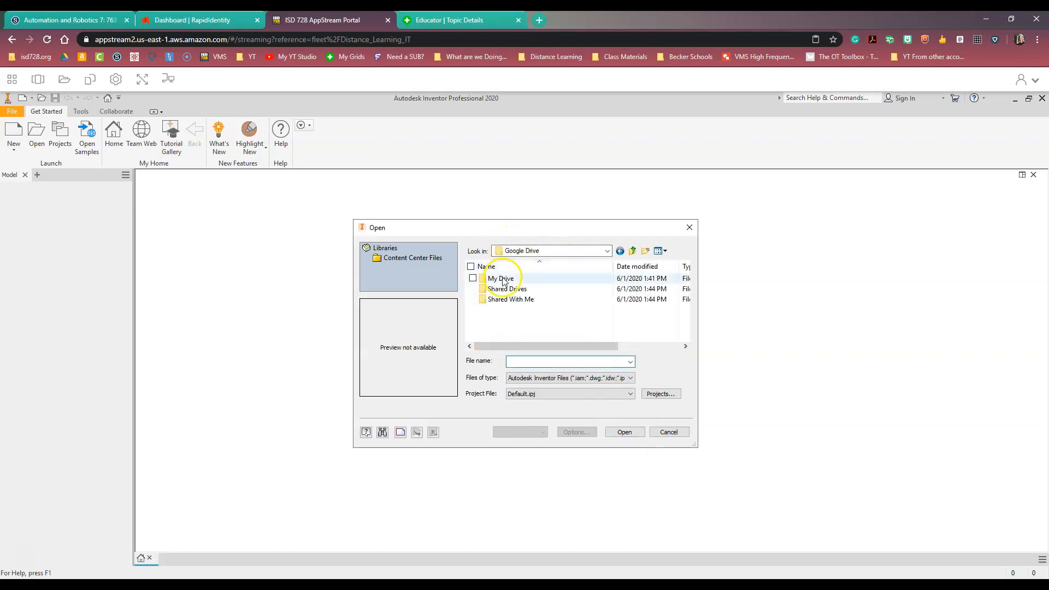
{"action": "left_click", "coordinate": [502, 280]}
{"action": "double_click", "coordinate": [501, 280]}
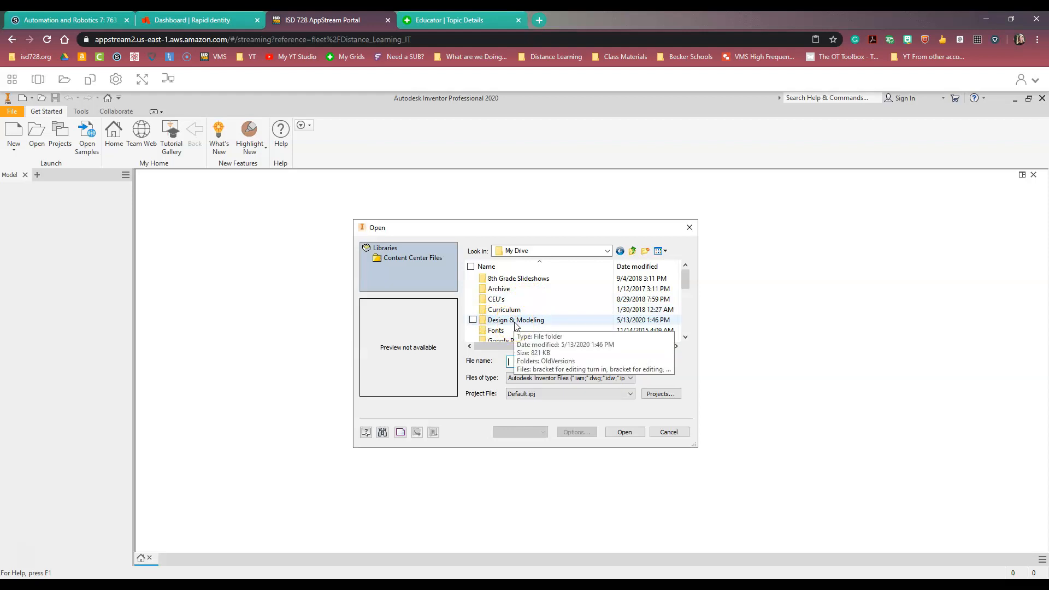
{"action": "left_click", "coordinate": [516, 322]}
{"action": "double_click", "coordinate": [516, 322]}
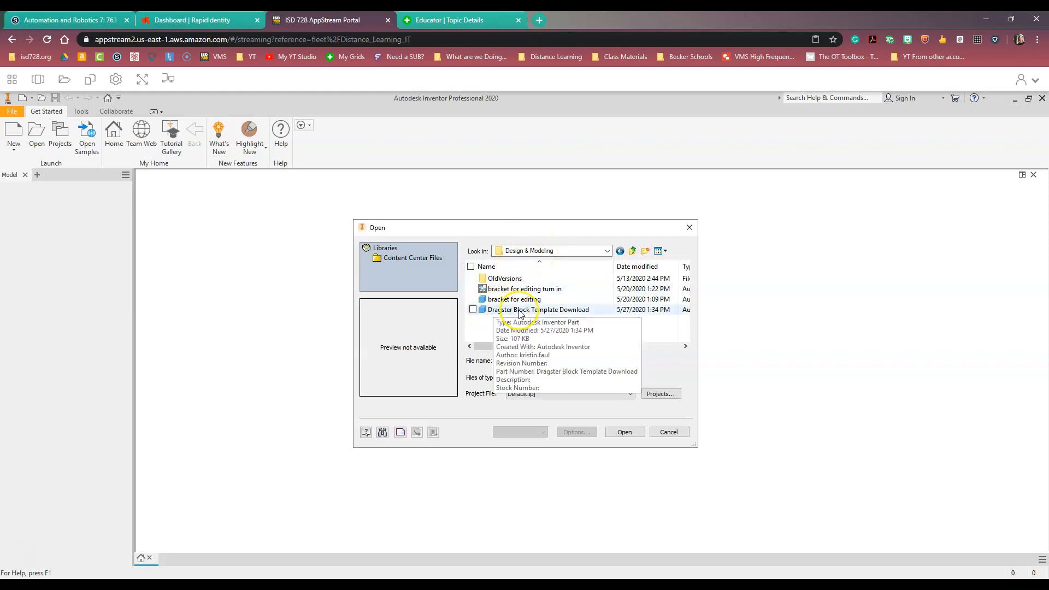
Step: Open the Dragster Block Template Download part from the Design & Modeling folder
{"action": "left_click", "coordinate": [546, 311]}
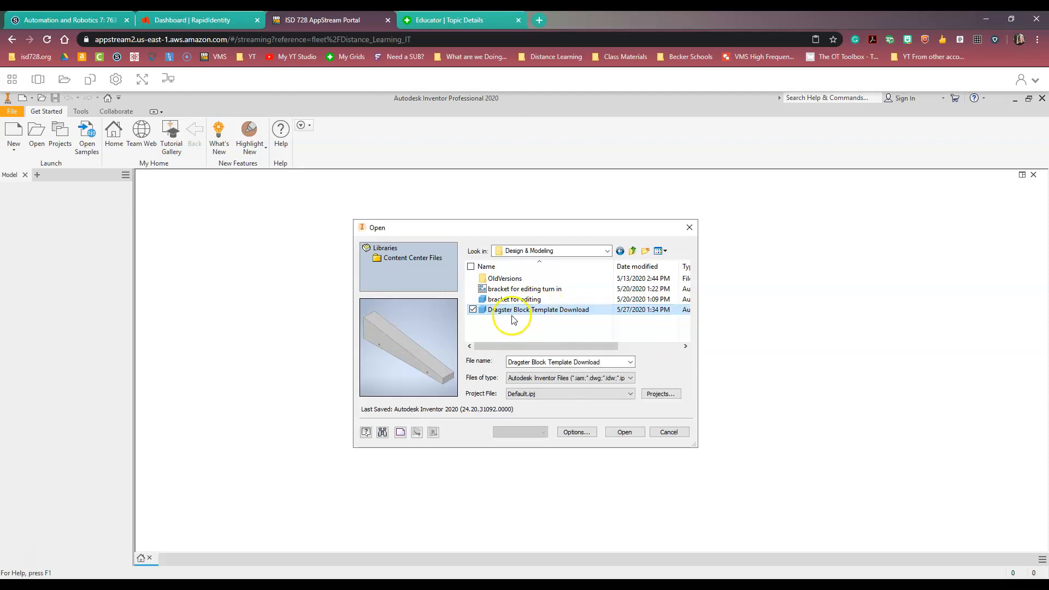
{"action": "left_click", "coordinate": [551, 309]}
{"action": "double_click", "coordinate": [551, 310]}
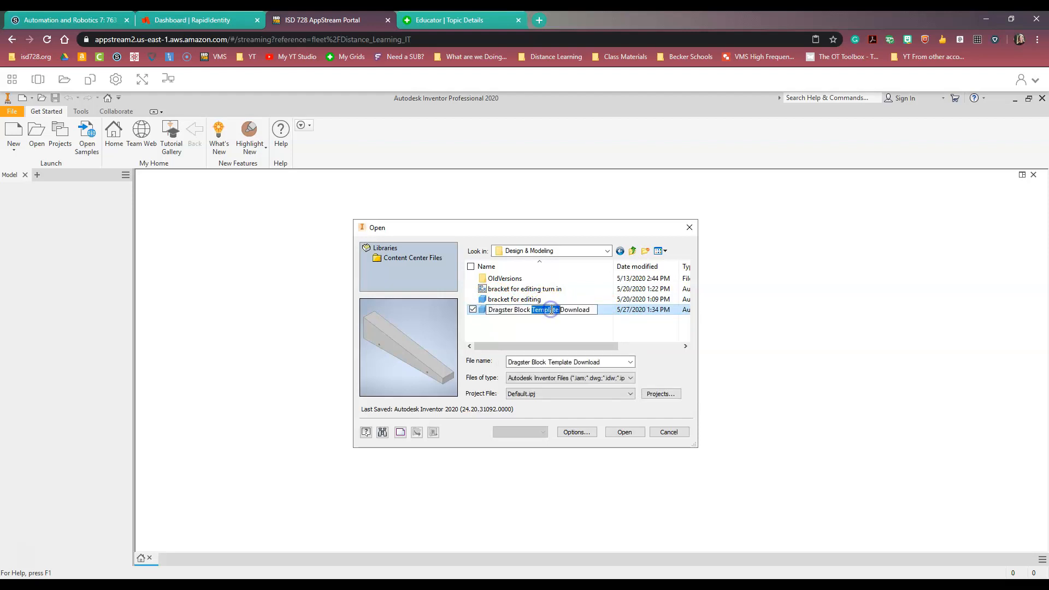
{"action": "left_click", "coordinate": [511, 331]}
{"action": "double_click", "coordinate": [508, 310]}
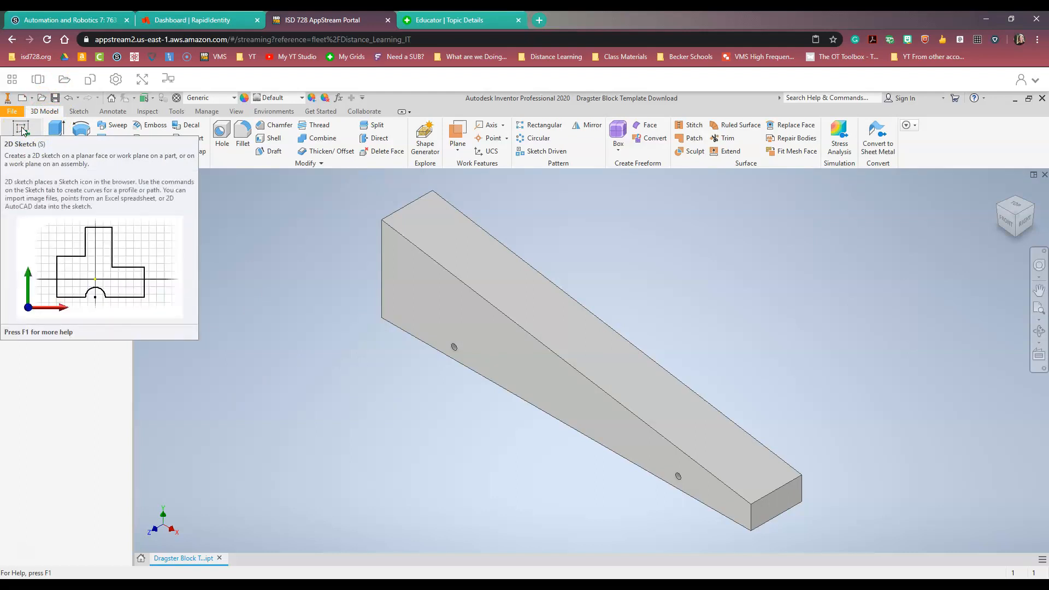
Step: Start a 2D sketch on the dragster block's long side face, with the whole face in view
{"action": "left_click", "coordinate": [18, 143]}
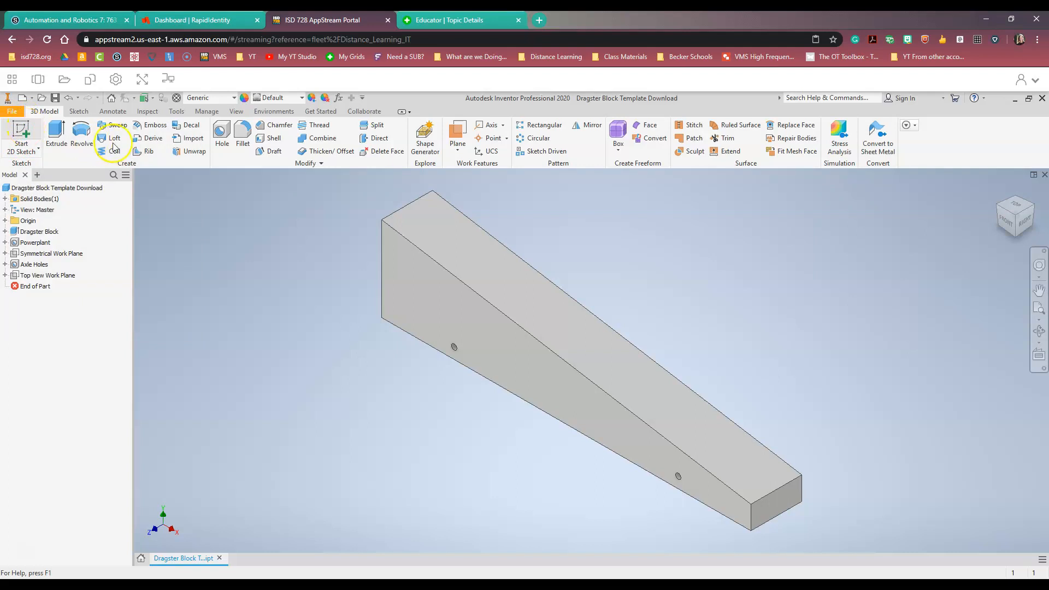
{"action": "left_click", "coordinate": [401, 272]}
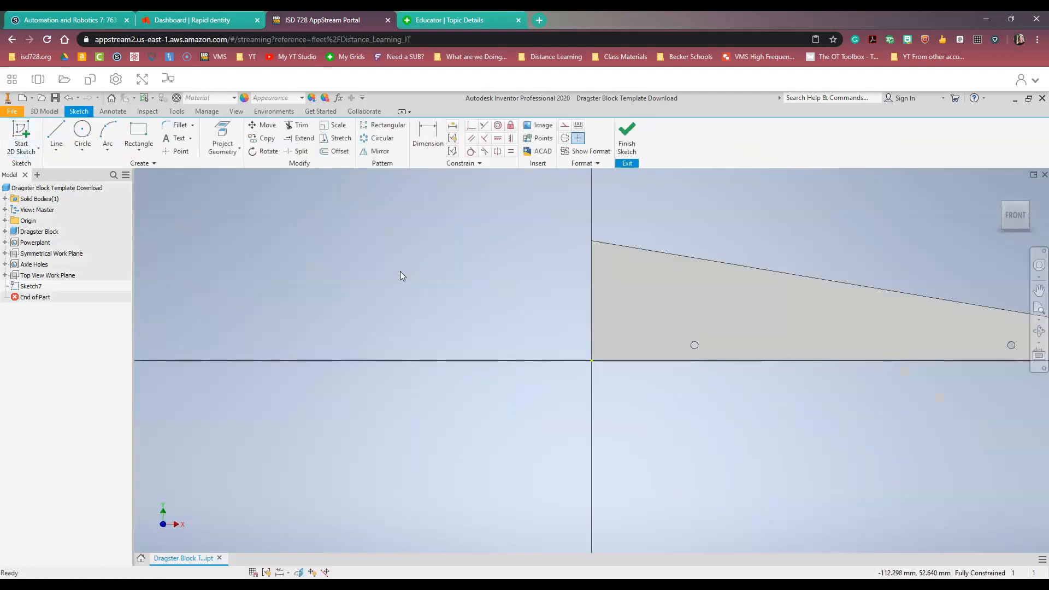
{"action": "left_click", "coordinate": [401, 273]}
{"action": "left_click", "coordinate": [1029, 283]}
{"action": "mouse_move", "coordinate": [920, 340]}
{"action": "left_mouse_down"}
{"action": "mouse_move", "coordinate": [625, 361]}
{"action": "mouse_move", "coordinate": [657, 364]}
{"action": "left_mouse_up"}
{"action": "left_click", "coordinate": [585, 261]}
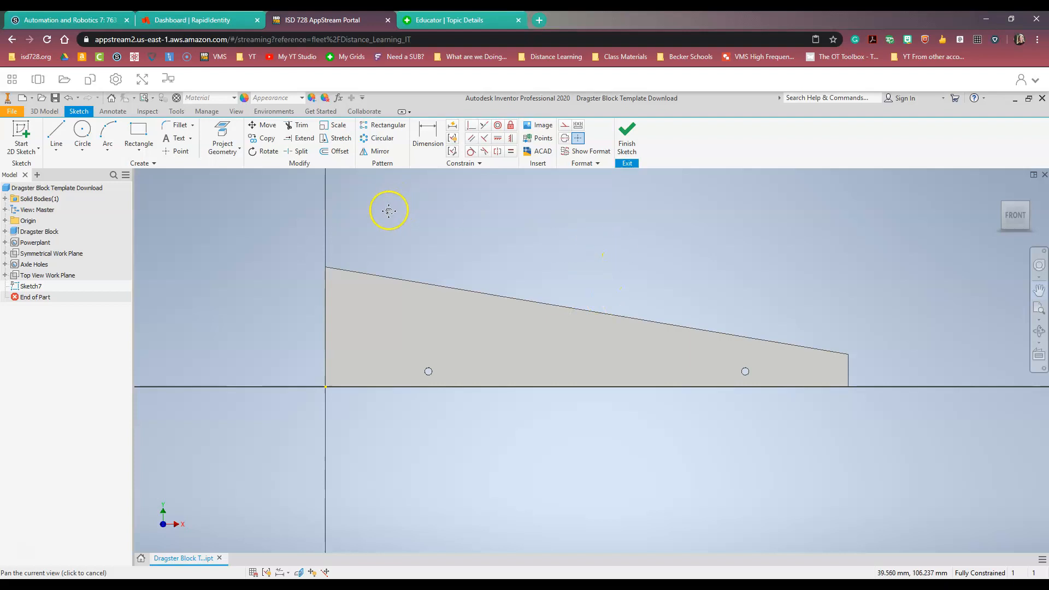
{"action": "left_click", "coordinate": [57, 133]}
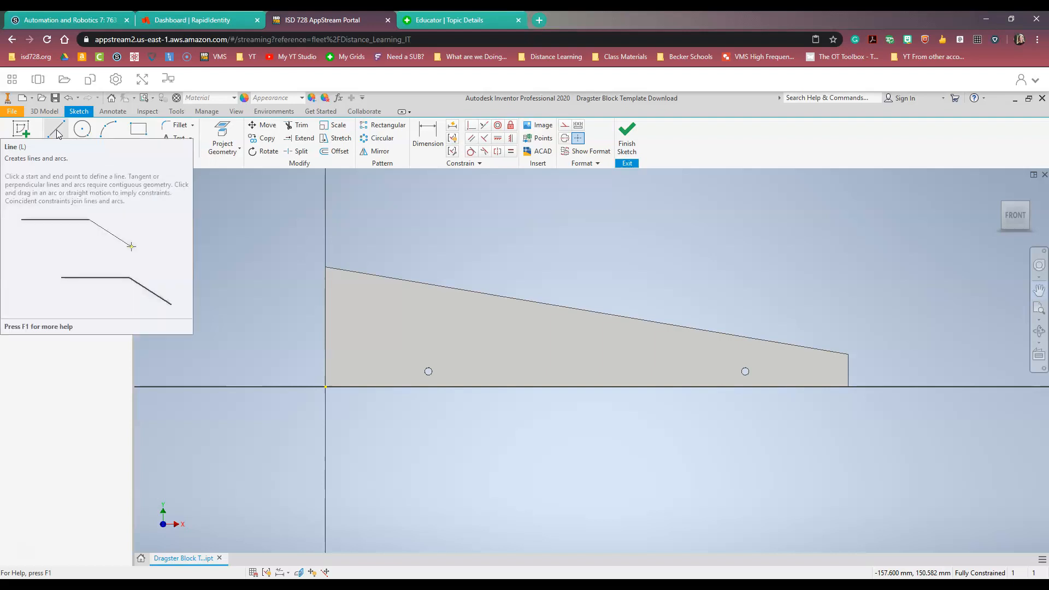
{"action": "left_click", "coordinate": [100, 129]}
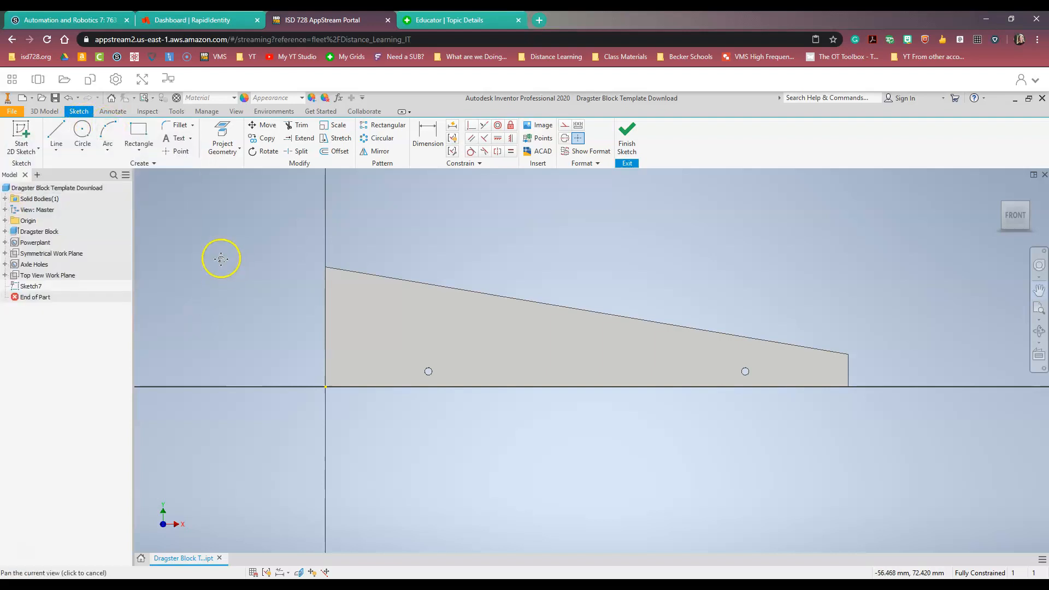
{"action": "left_click", "coordinate": [108, 148]}
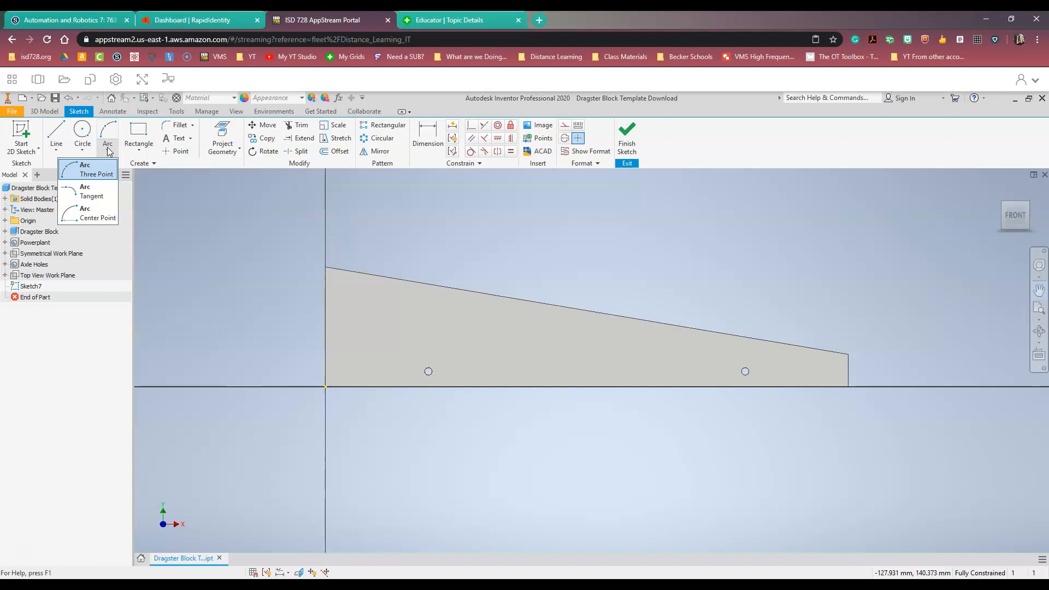
Step: Draw a wavy control vertex spline from beyond the block's tall end, above the powerplant line, to below the base near the front axle, finishing the sketch
{"action": "left_click", "coordinate": [59, 148]}
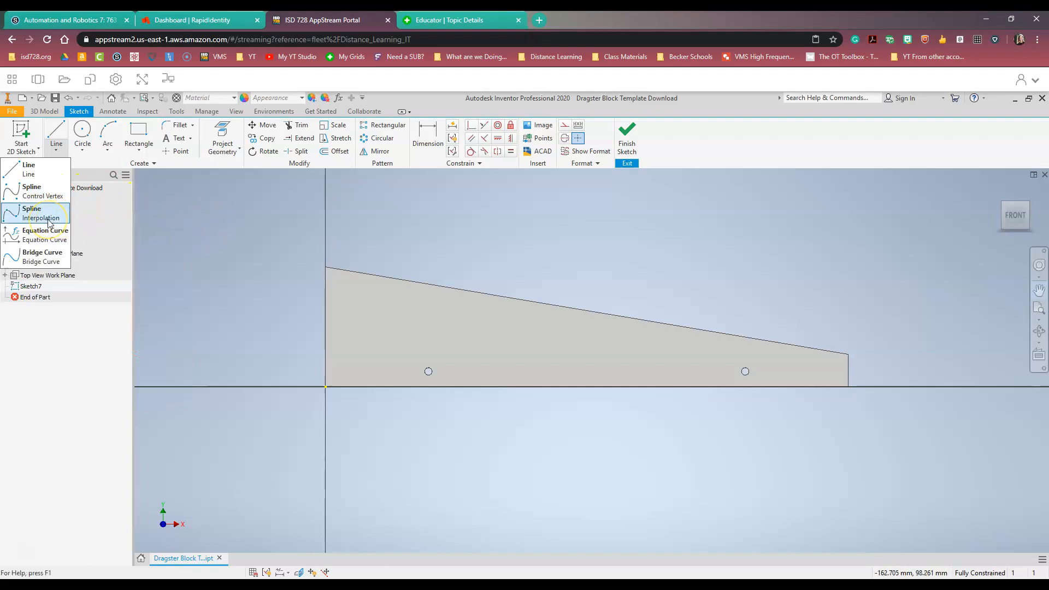
{"action": "left_click", "coordinate": [42, 194]}
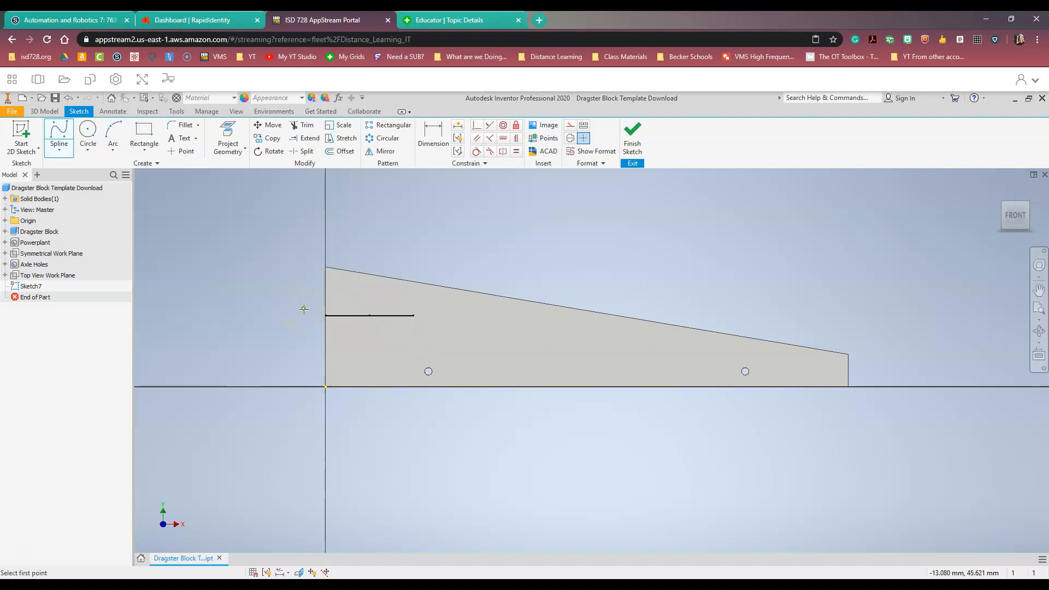
{"action": "left_click", "coordinate": [304, 309]}
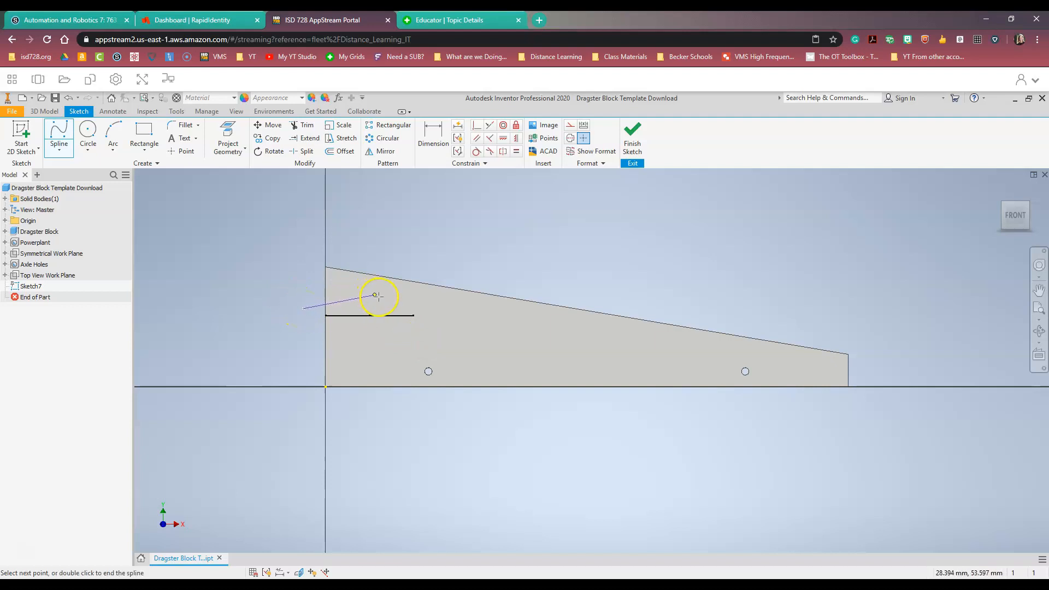
{"action": "left_click", "coordinate": [455, 310]}
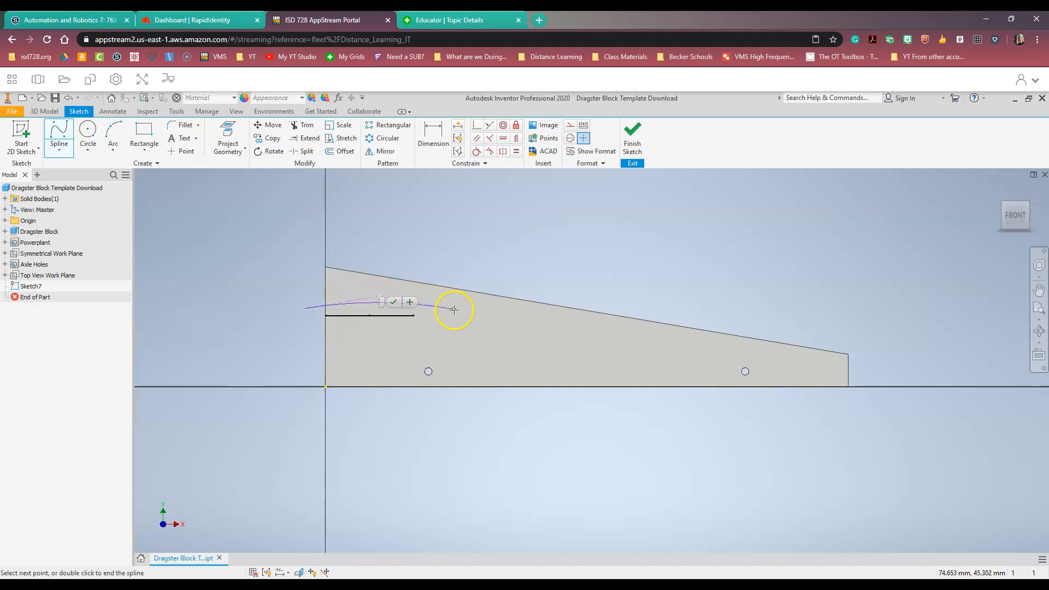
{"action": "left_click", "coordinate": [479, 330]}
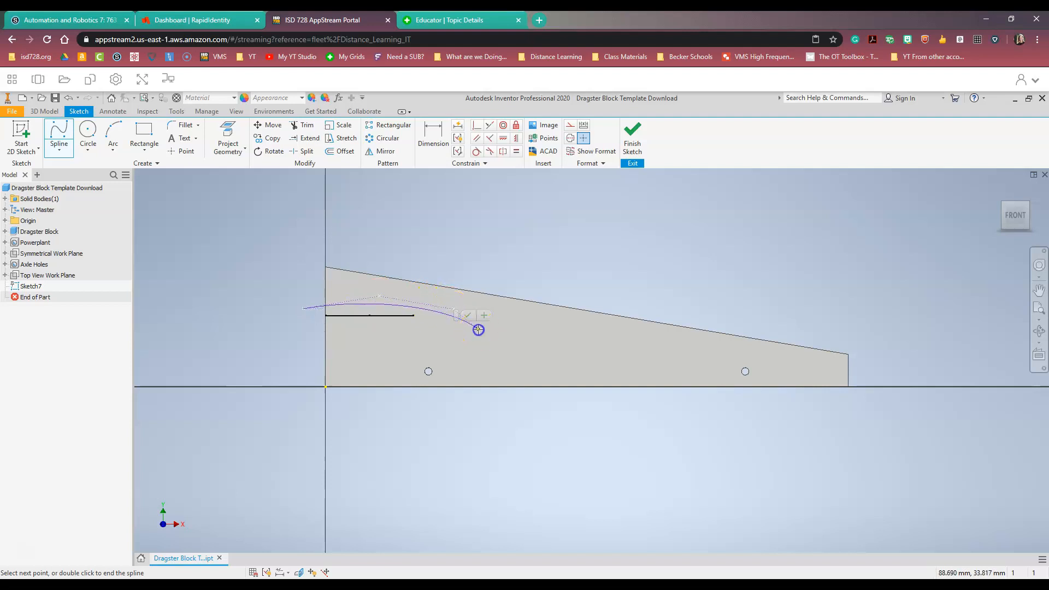
{"action": "left_click", "coordinate": [485, 348]}
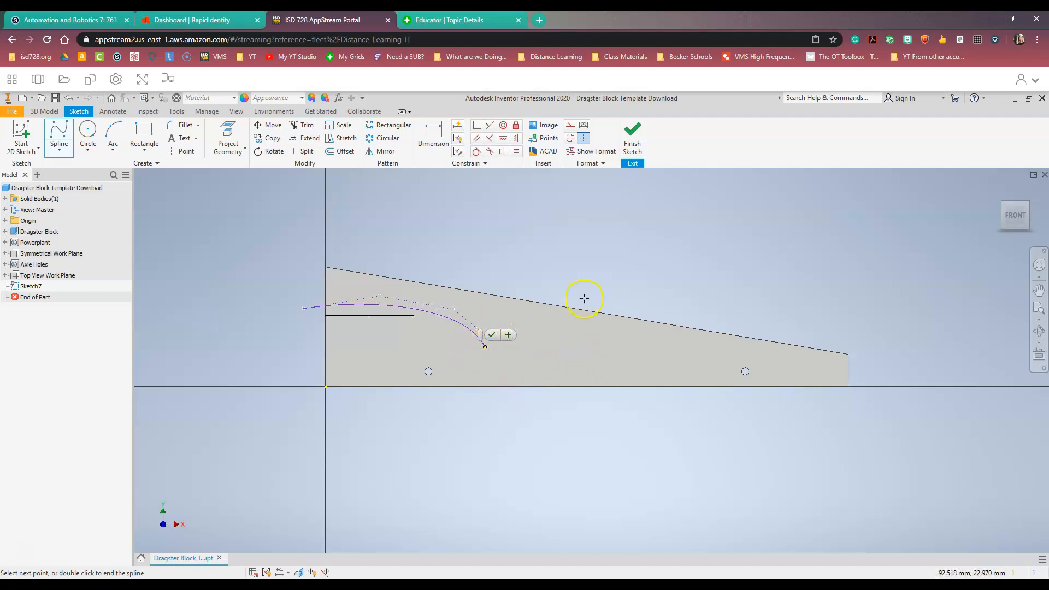
{"action": "left_click", "coordinate": [492, 344]}
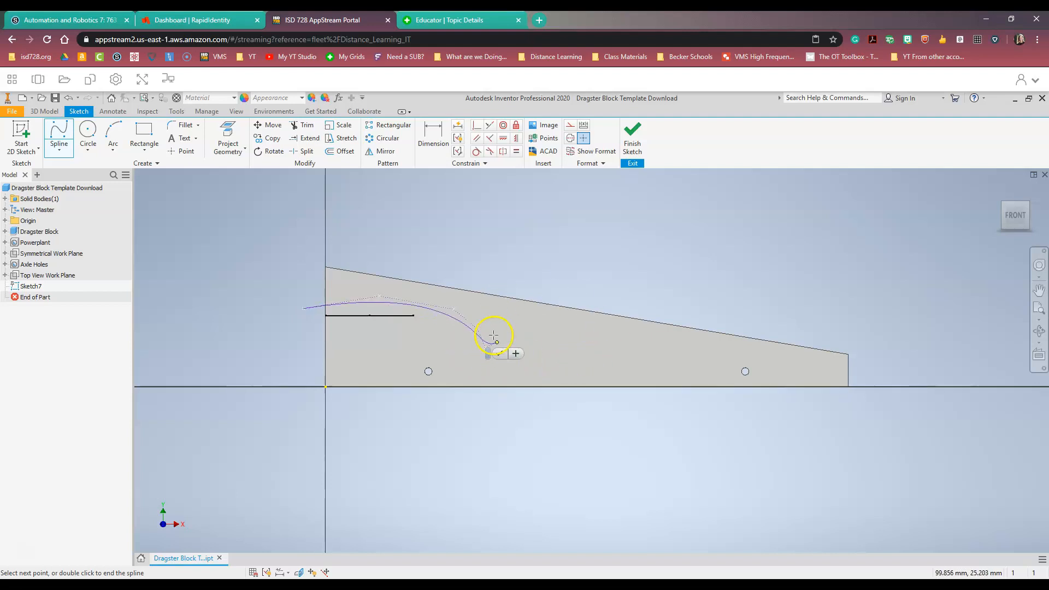
{"action": "left_click", "coordinate": [543, 374]}
{"action": "left_click", "coordinate": [597, 355]}
{"action": "left_click", "coordinate": [648, 349]}
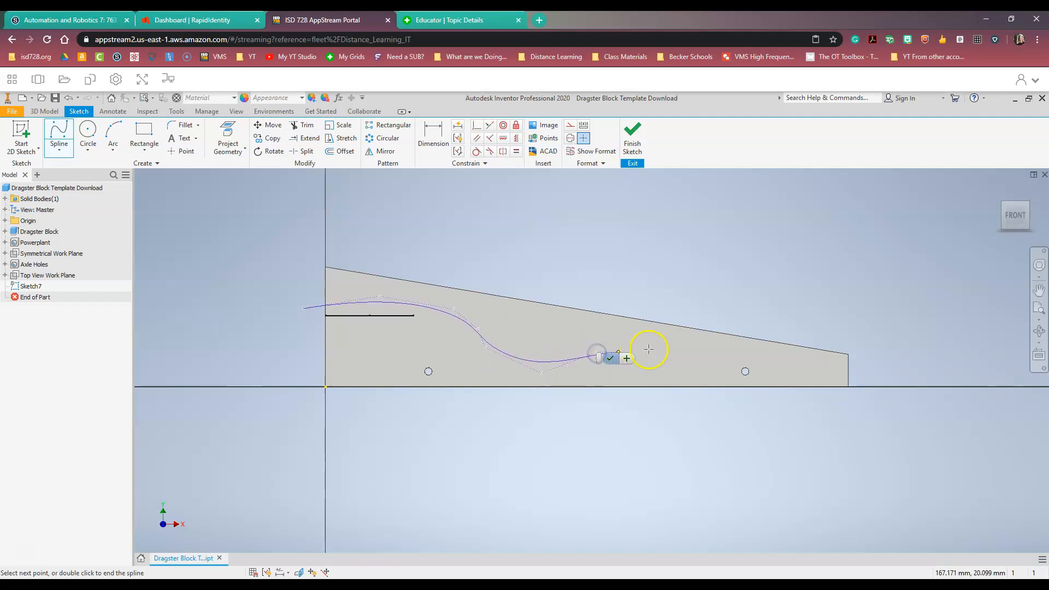
{"action": "left_click", "coordinate": [664, 350]}
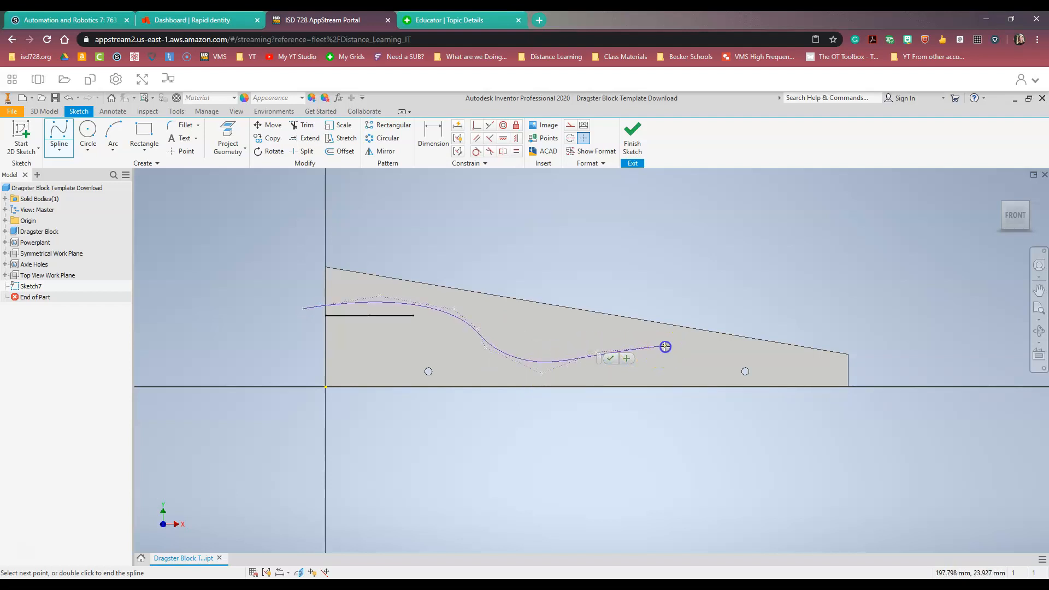
{"action": "left_click", "coordinate": [717, 371]}
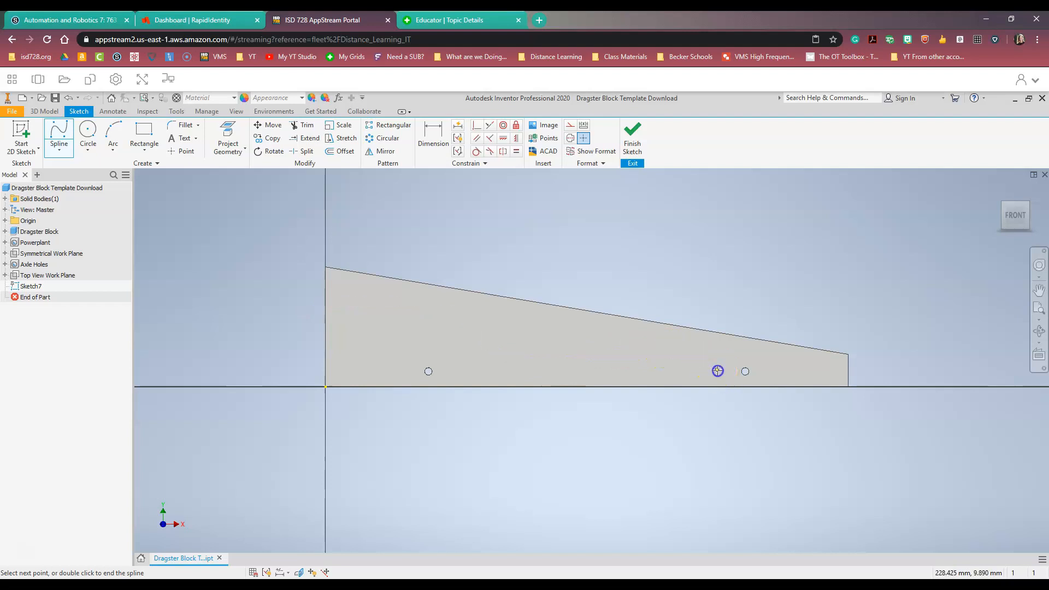
{"action": "left_click", "coordinate": [741, 405]}
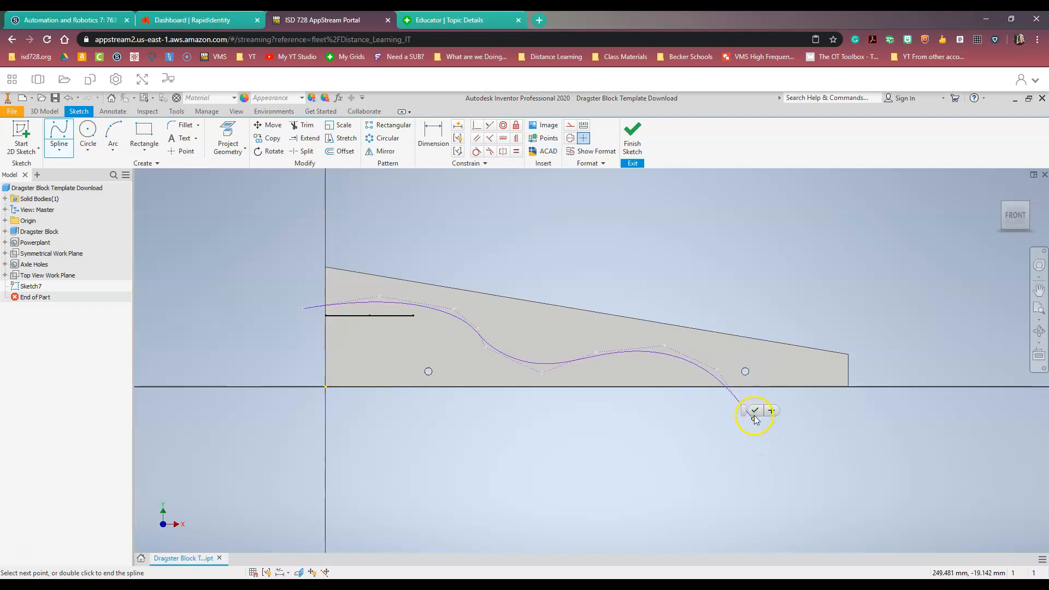
{"action": "left_click", "coordinate": [756, 411]}
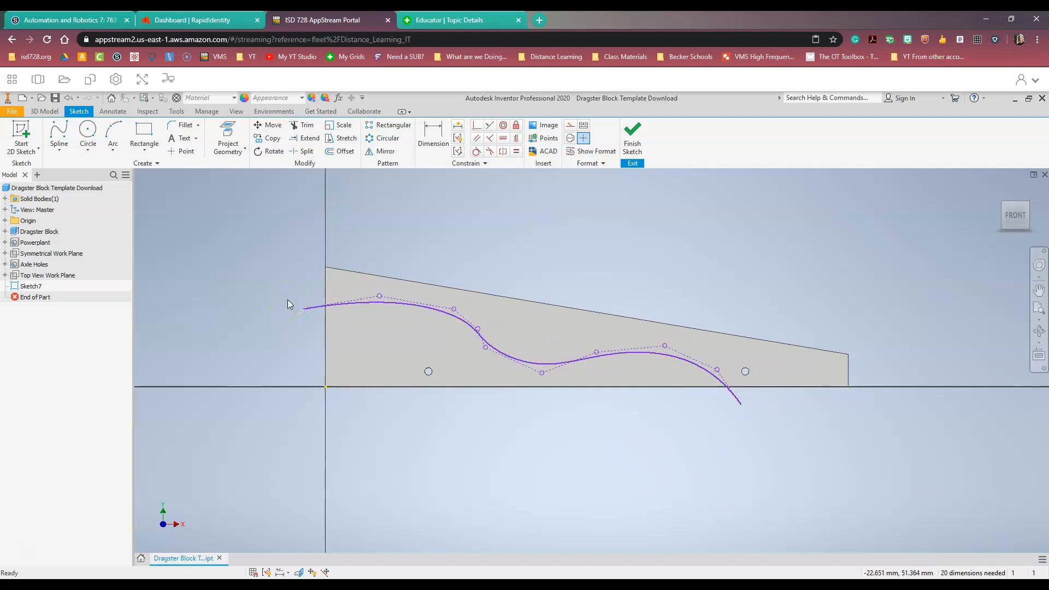
{"action": "left_click", "coordinate": [631, 132]}
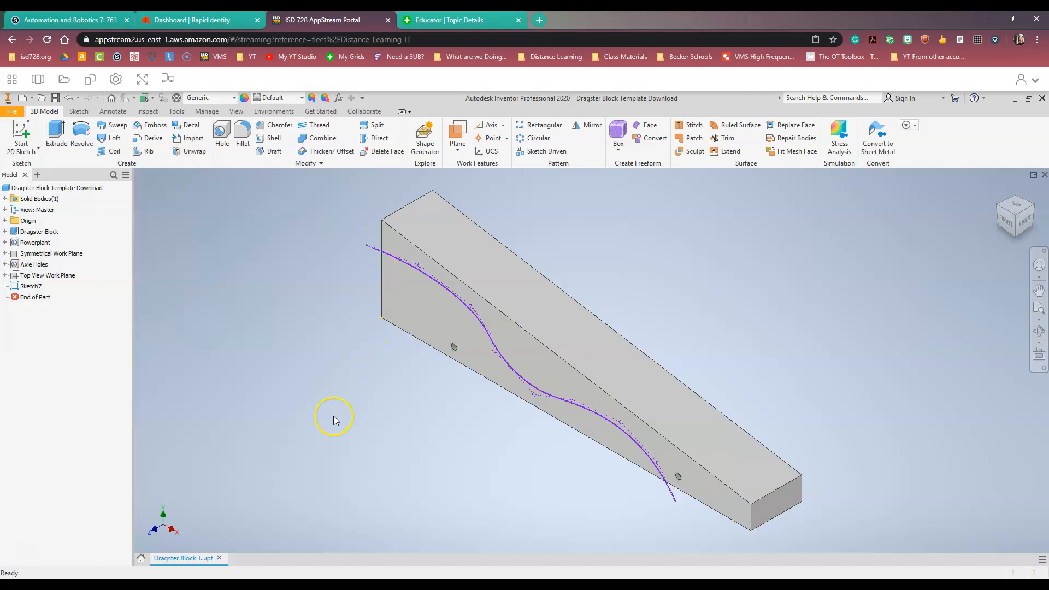
Step: Reopen the spline sketch and close its profile with four connected lines running above and beyond the block back to the spline's lower end, finishing the sketch
{"action": "left_click", "coordinate": [32, 287]}
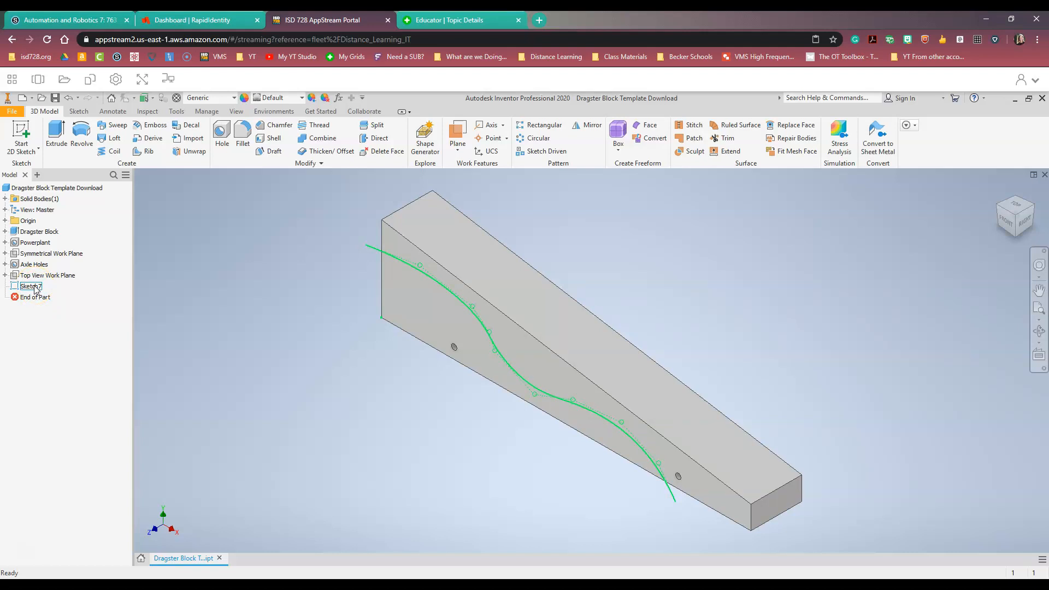
{"action": "right_click", "coordinate": [34, 288]}
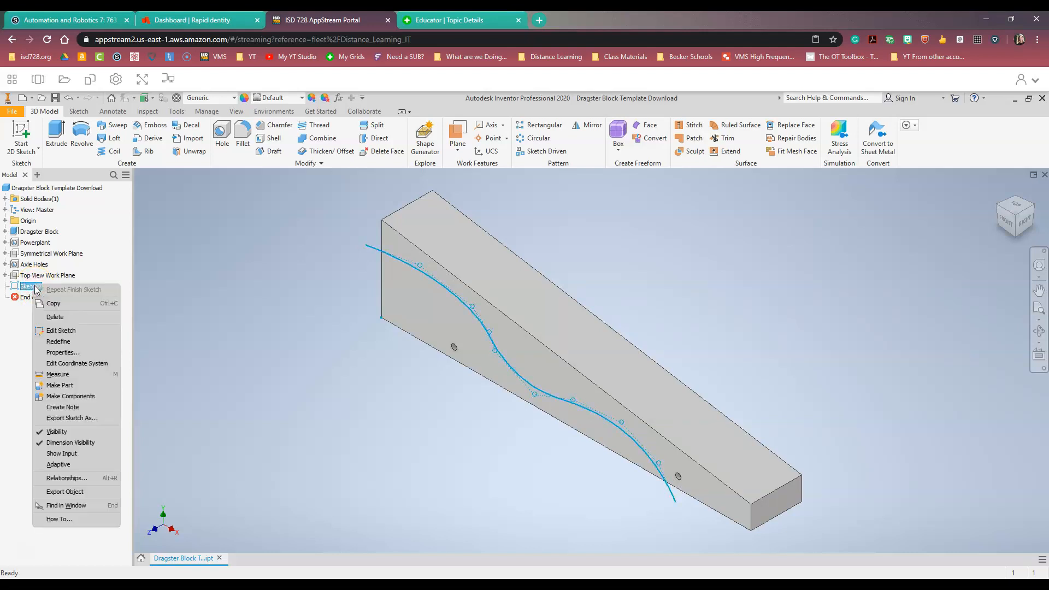
{"action": "left_click", "coordinate": [64, 331]}
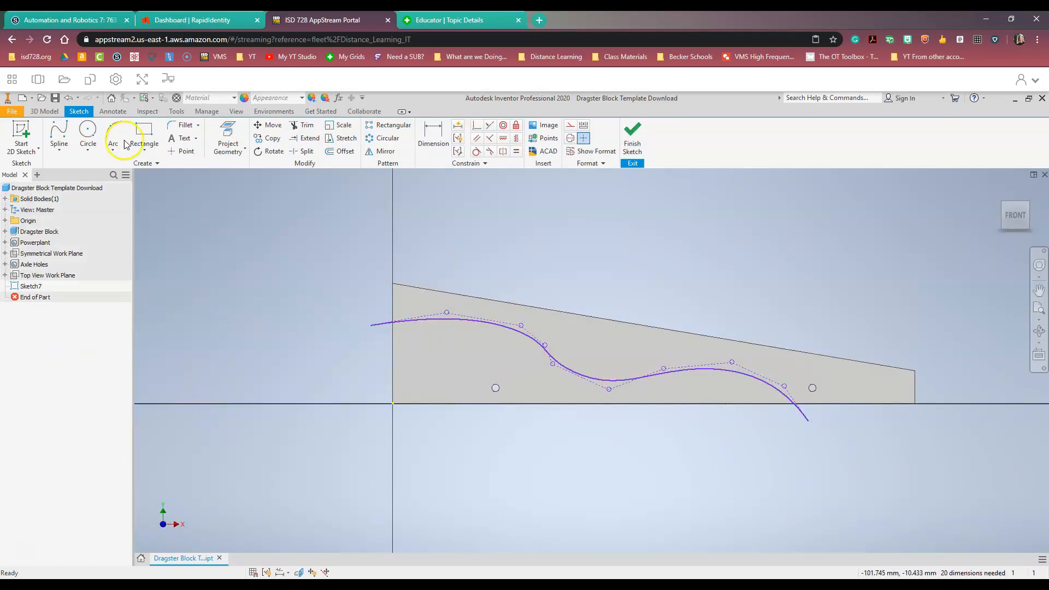
{"action": "left_click", "coordinate": [60, 149]}
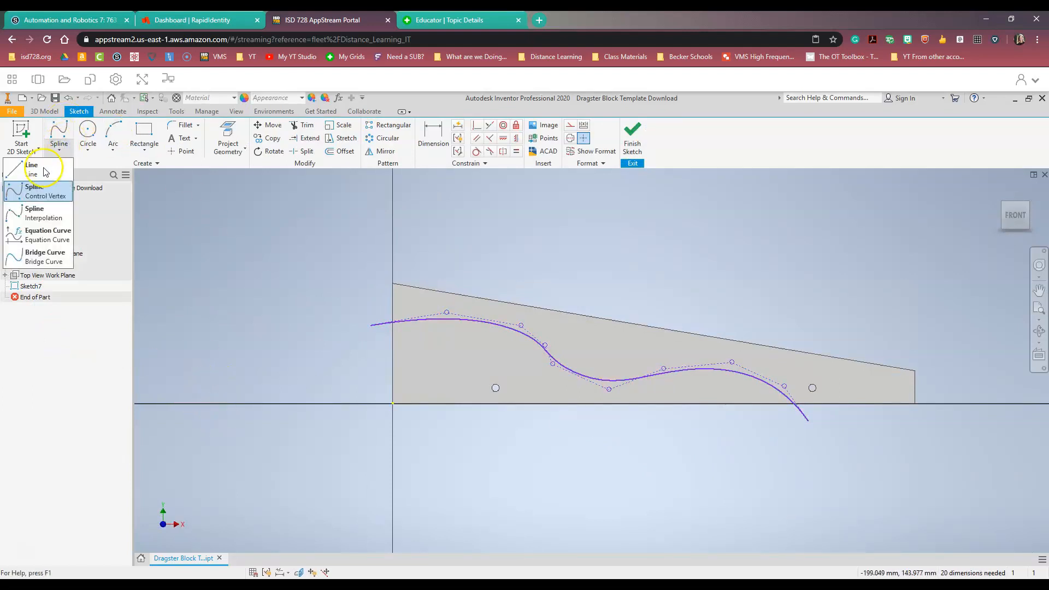
{"action": "left_click", "coordinate": [46, 172]}
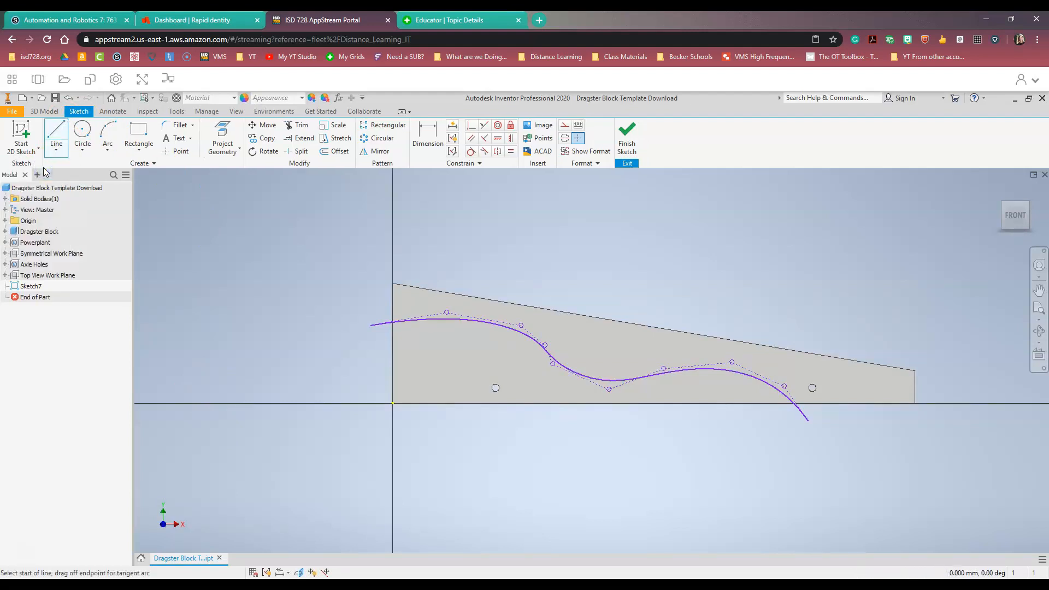
{"action": "left_click", "coordinate": [370, 325]}
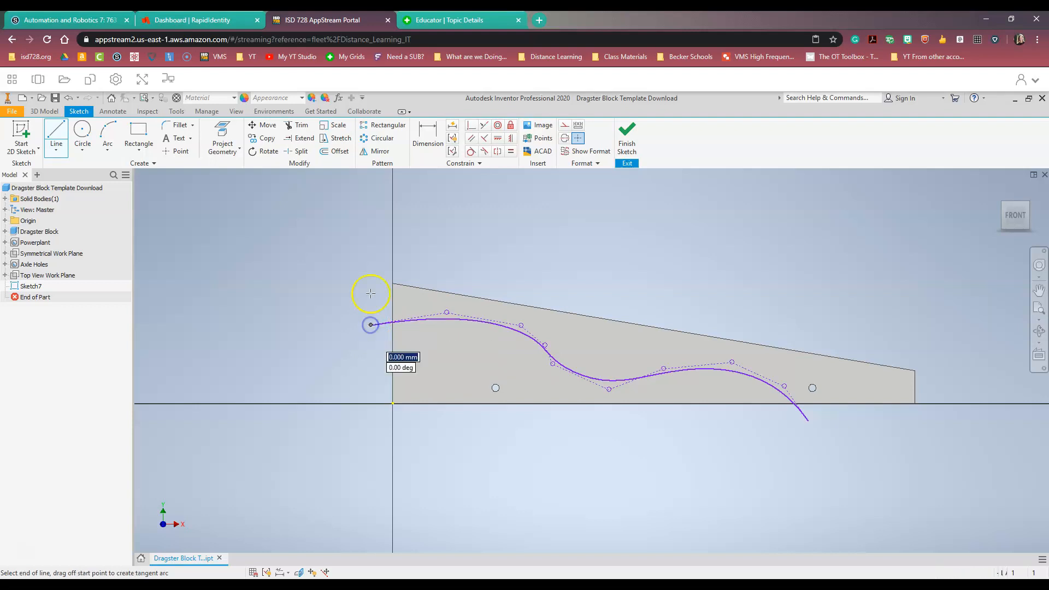
{"action": "left_click", "coordinate": [368, 246]}
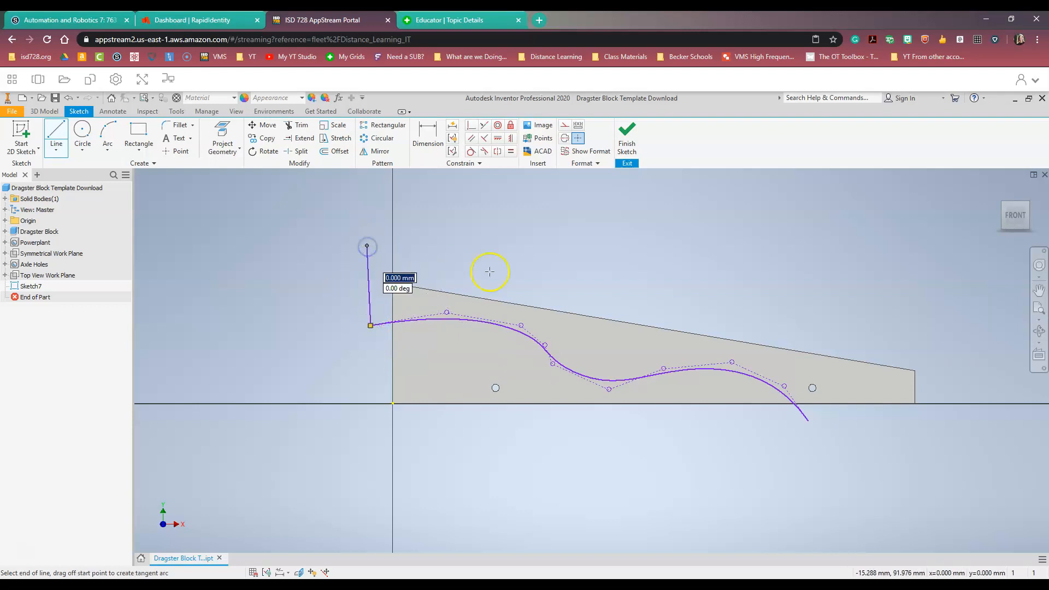
{"action": "left_click", "coordinate": [984, 359]}
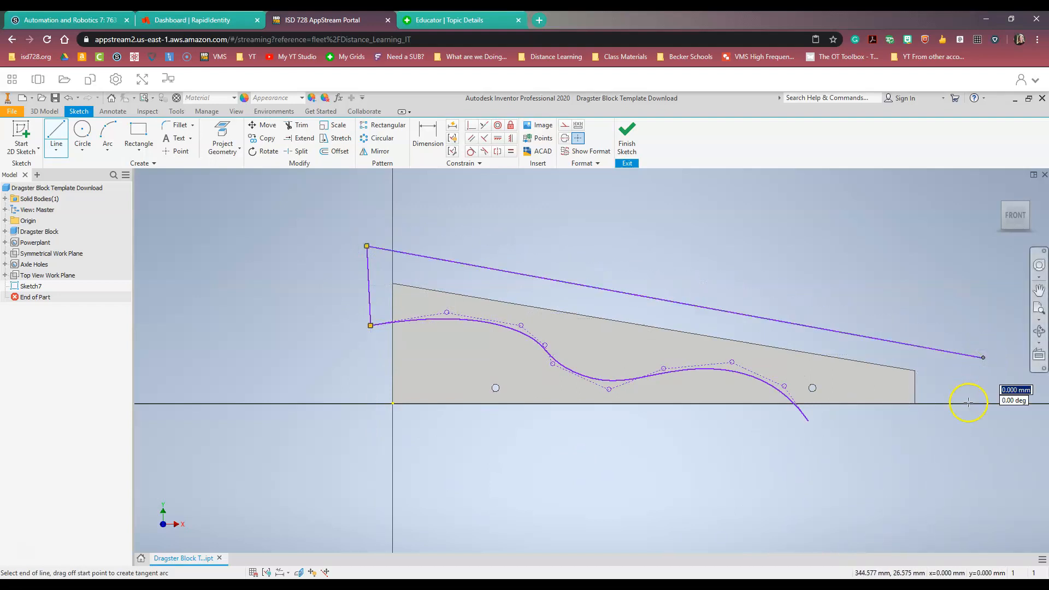
{"action": "left_click", "coordinate": [976, 451]}
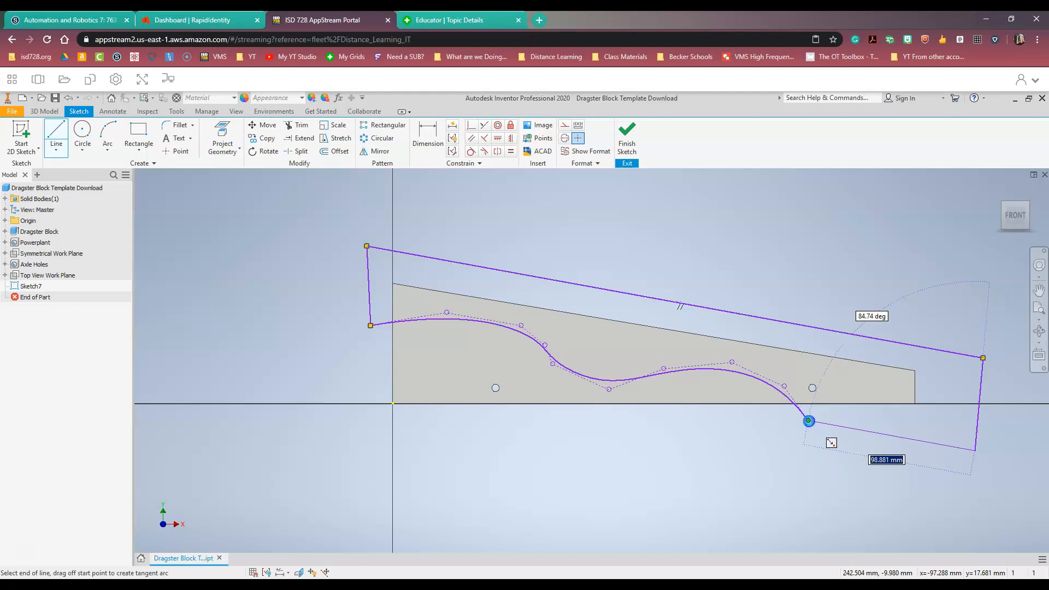
{"action": "left_click", "coordinate": [809, 421]}
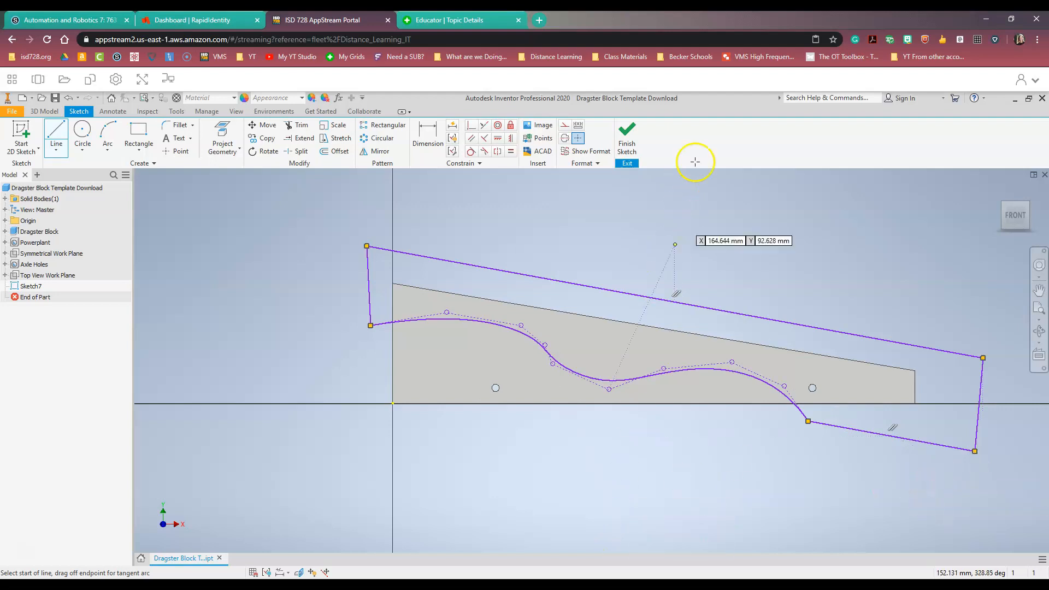
{"action": "left_click", "coordinate": [624, 132]}
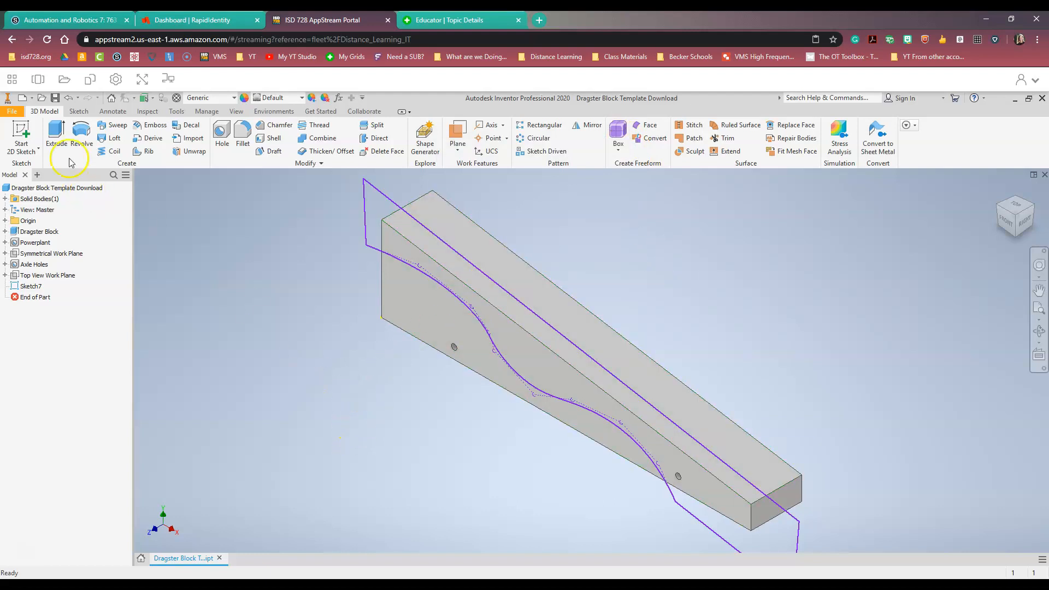
Step: Start an Extrude of the closed profile, flipped into the block, with a distance of 50 mm
{"action": "left_click", "coordinate": [56, 99]}
{"action": "left_click", "coordinate": [58, 136]}
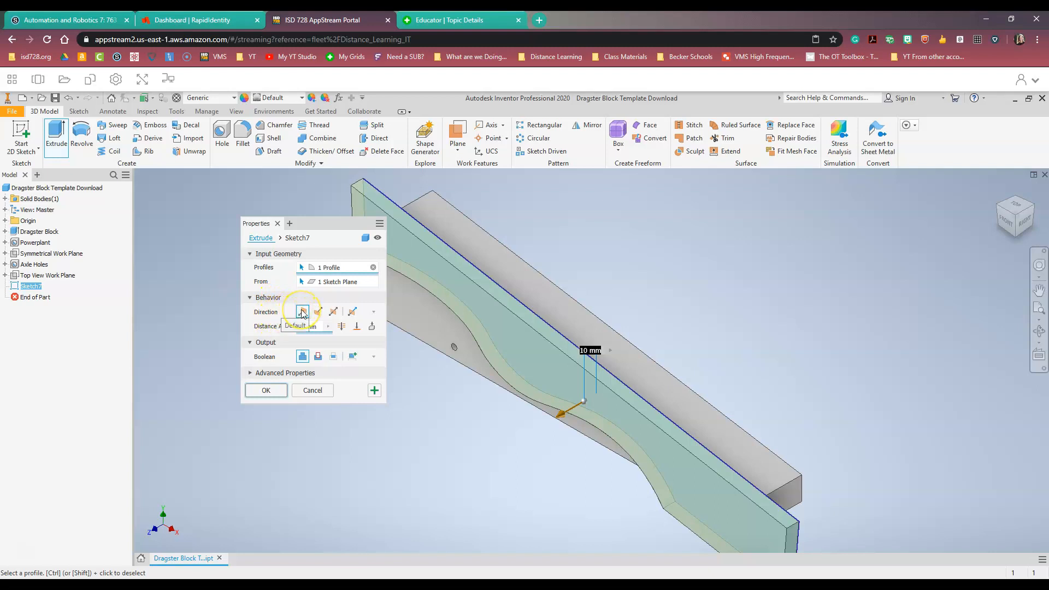
{"action": "left_click", "coordinate": [318, 314]}
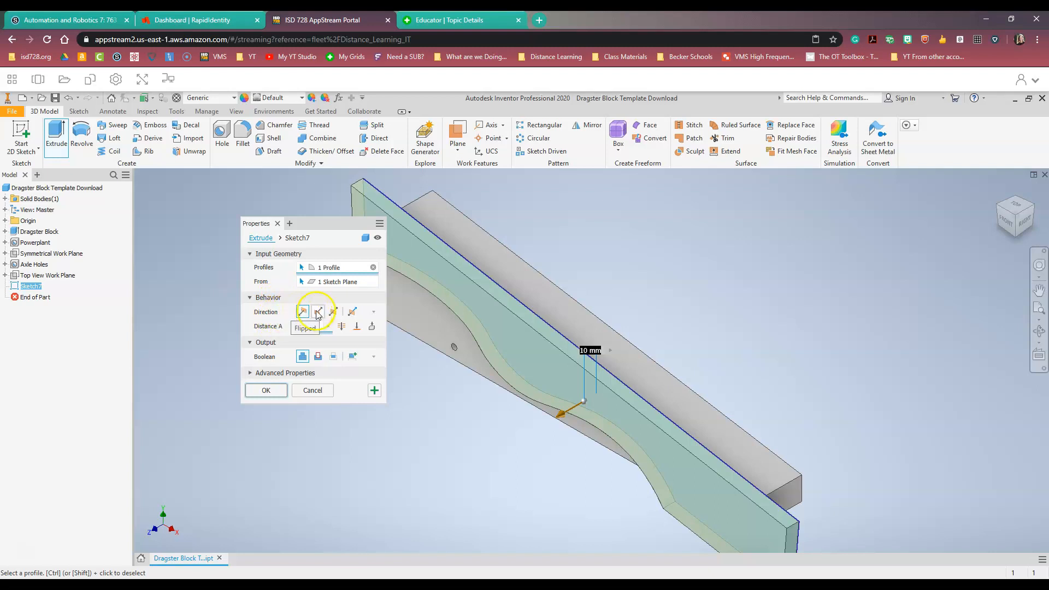
{"action": "left_click", "coordinate": [318, 313]}
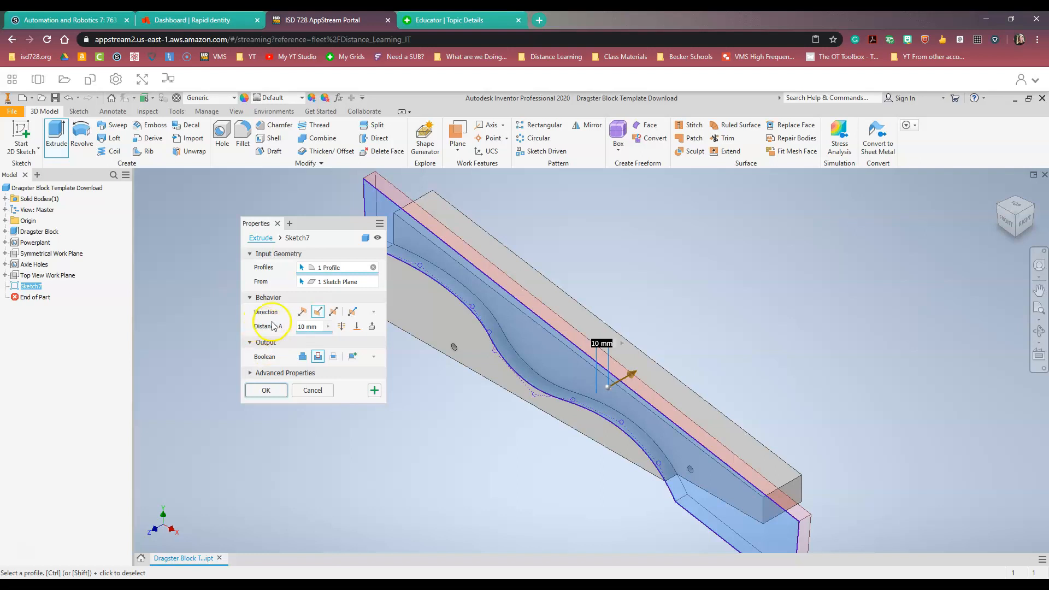
{"action": "left_click", "coordinate": [327, 329]}
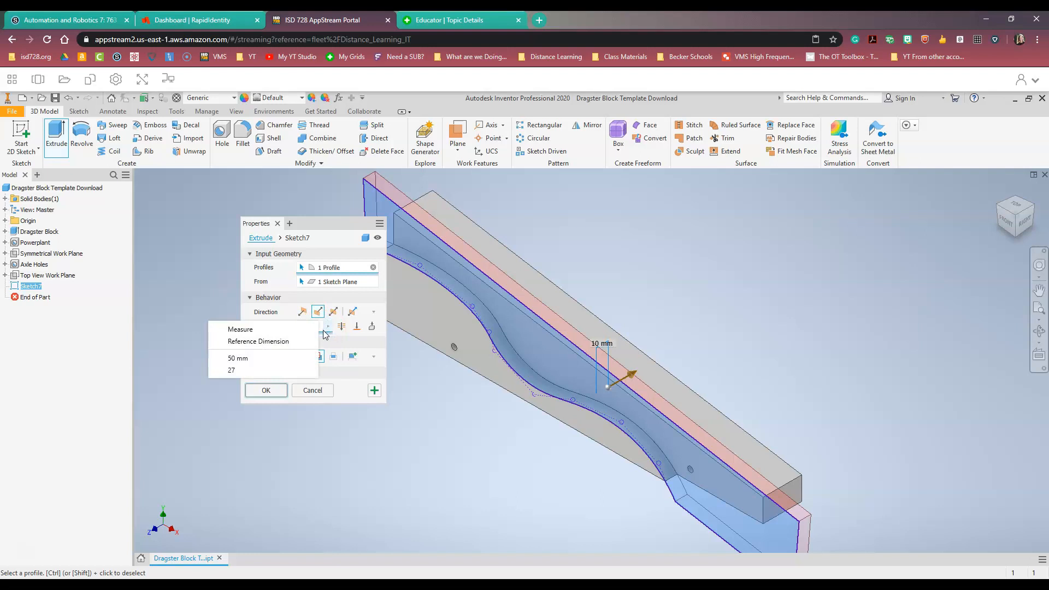
{"action": "left_click", "coordinate": [241, 360]}
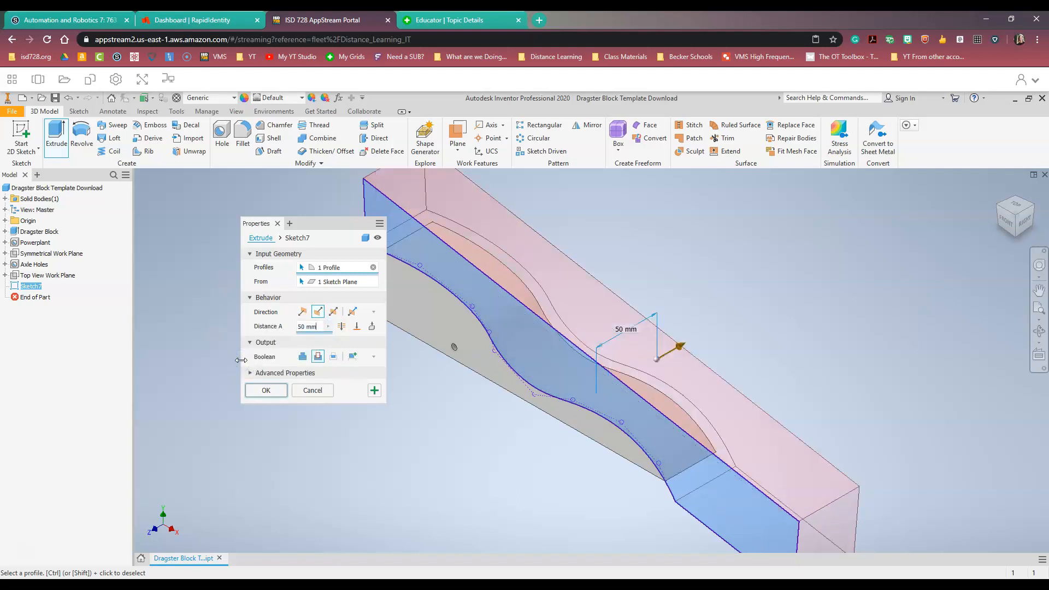
Step: Make the extrusion Through All, try the Join and Intersect options, and apply it as a Cut to shape the dragster body
{"action": "left_click", "coordinate": [342, 327]}
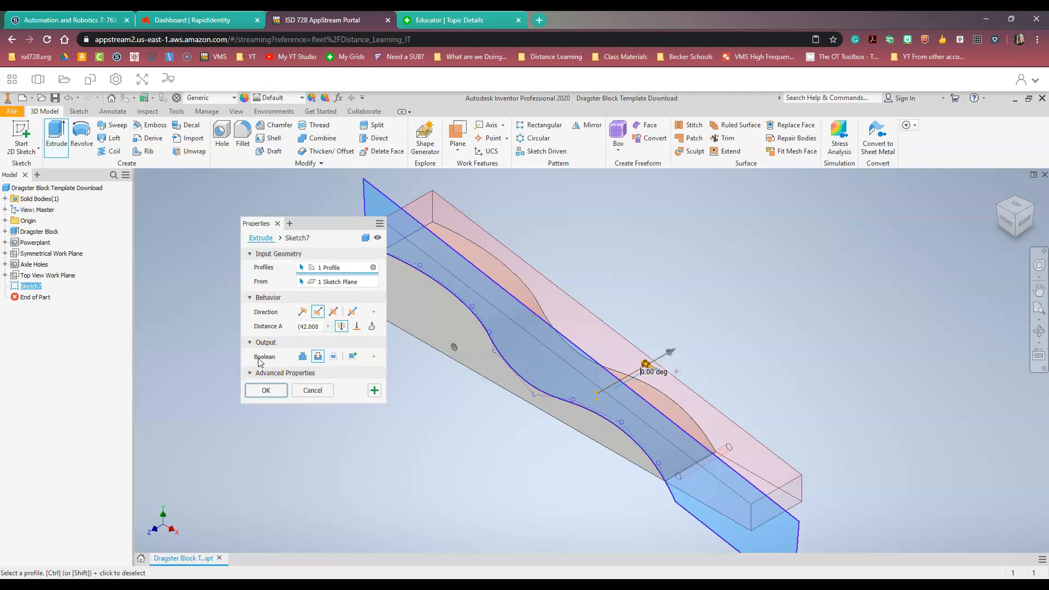
{"action": "left_click", "coordinate": [304, 357]}
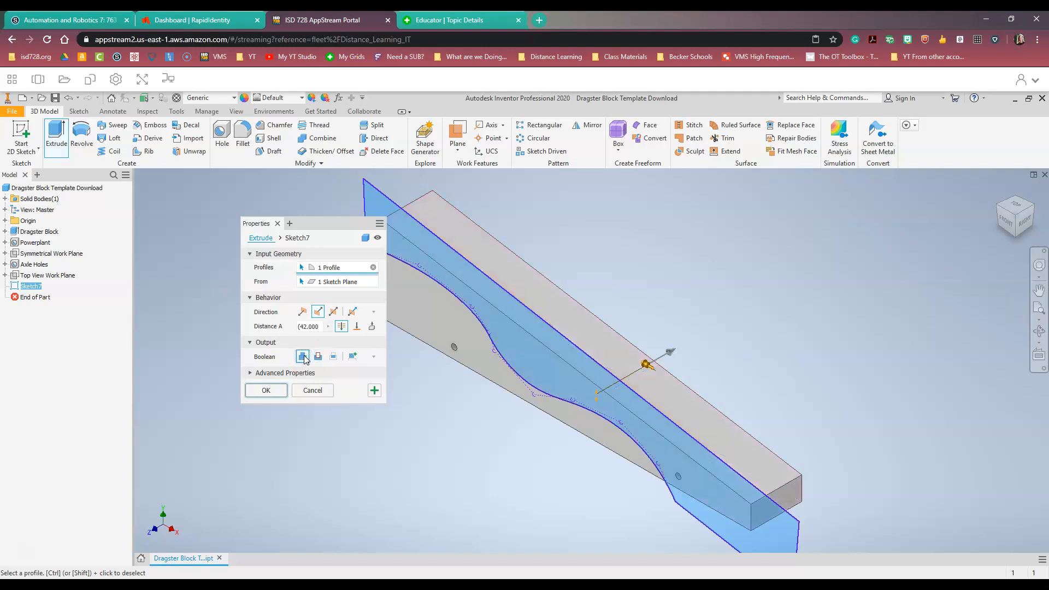
{"action": "left_click", "coordinate": [318, 357]}
{"action": "left_click", "coordinate": [333, 357]}
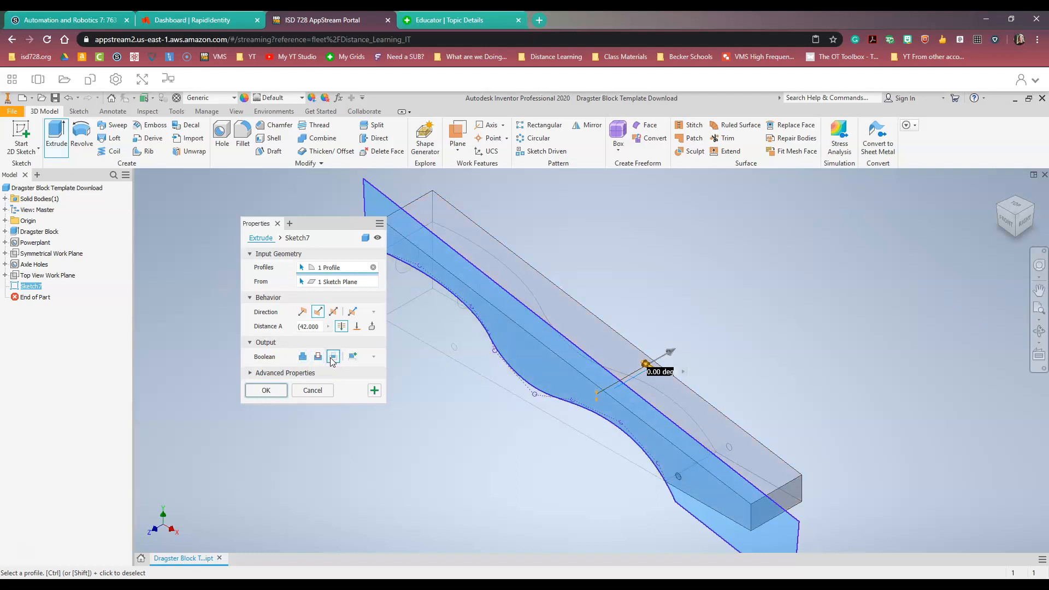
{"action": "left_click", "coordinate": [318, 358]}
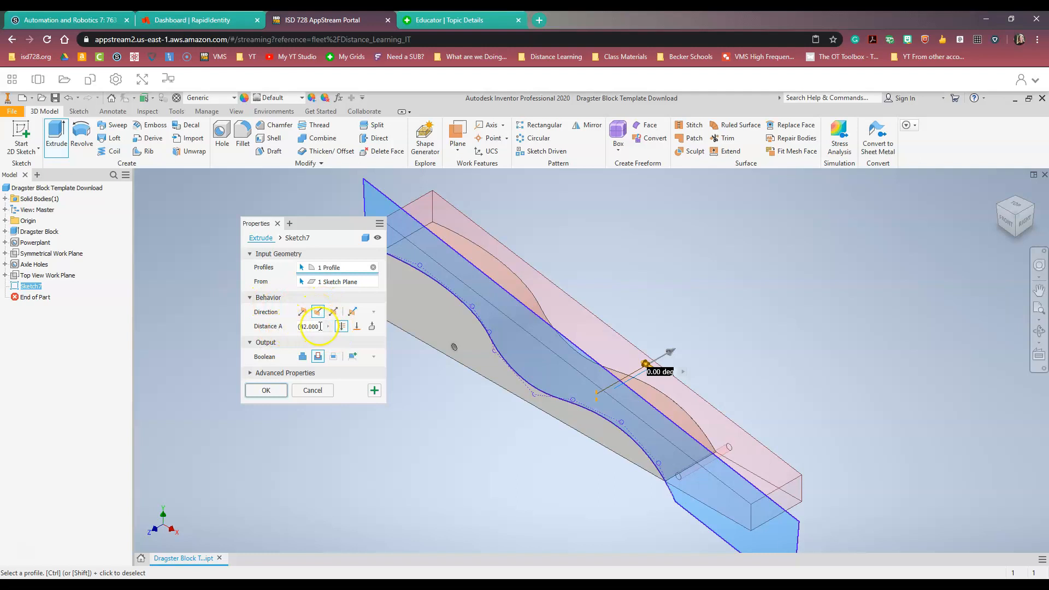
{"action": "left_click", "coordinate": [342, 327]}
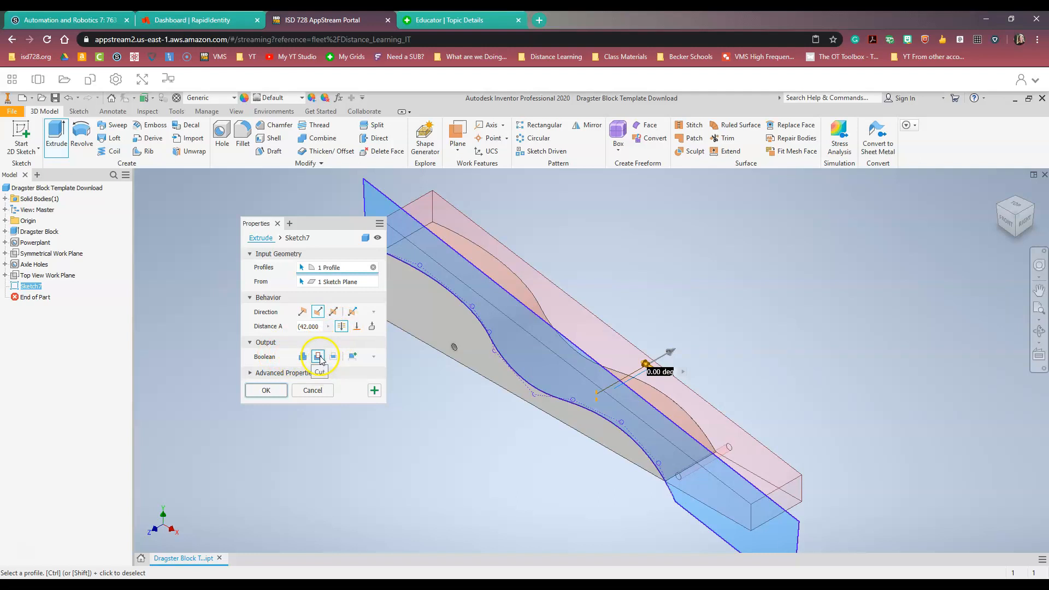
{"action": "left_click", "coordinate": [276, 391]}
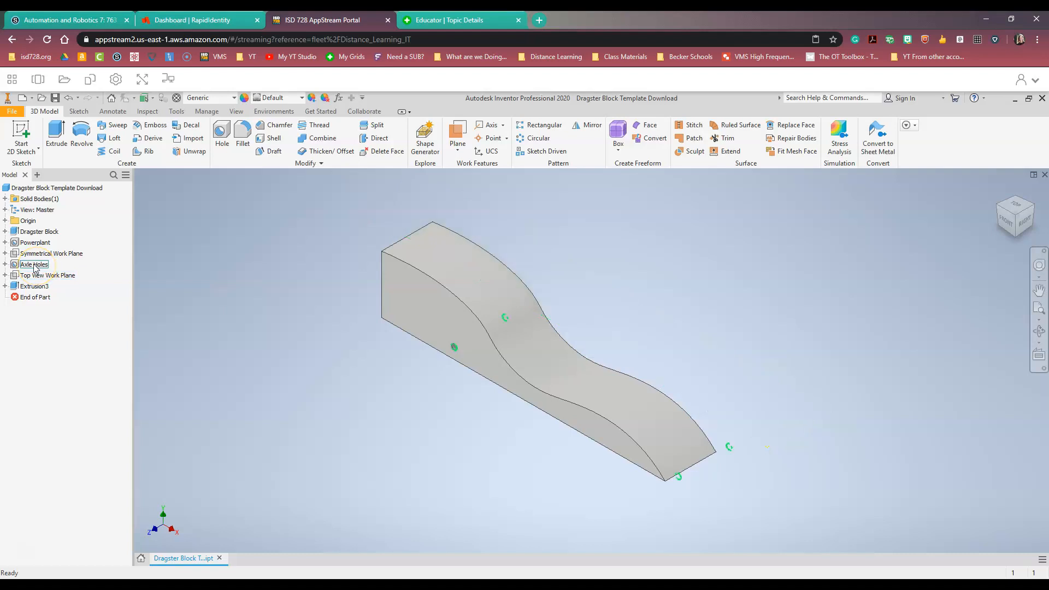
{"action": "left_click", "coordinate": [27, 187]}
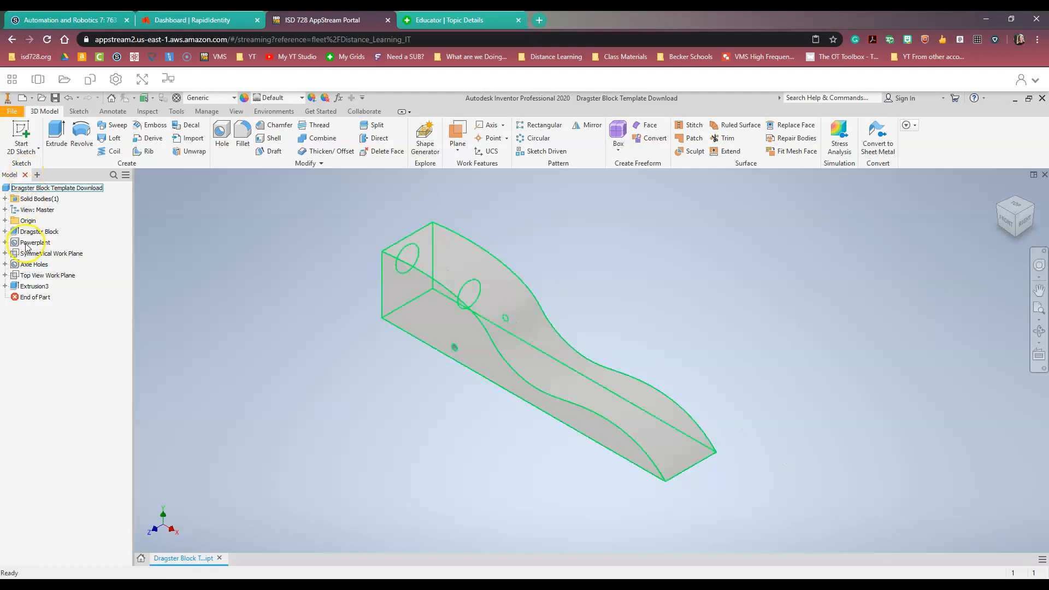
{"action": "left_click", "coordinate": [32, 265]}
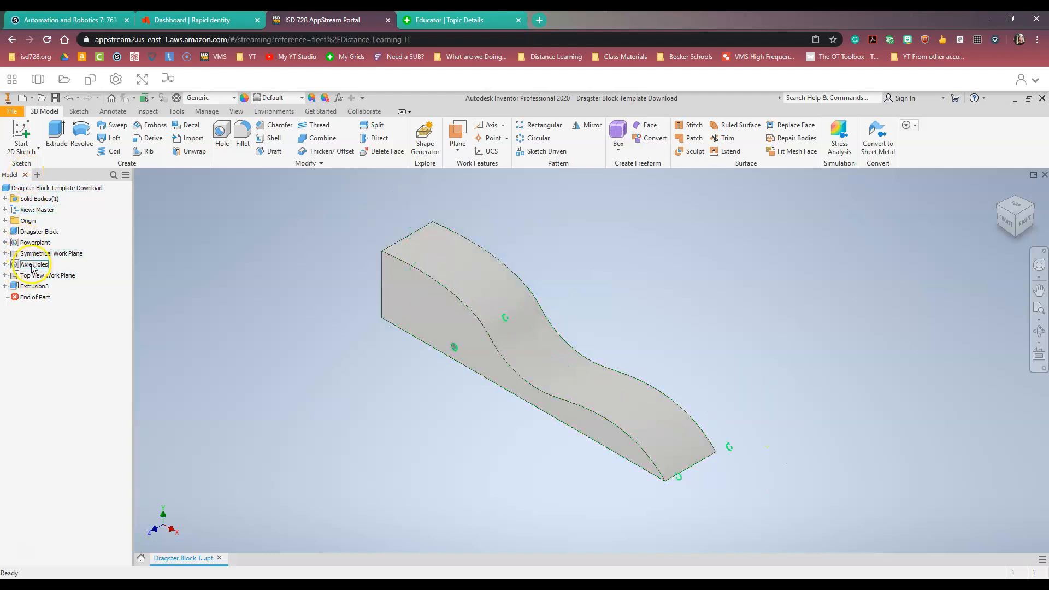
{"action": "left_click", "coordinate": [34, 267]}
{"action": "left_click", "coordinate": [420, 354]}
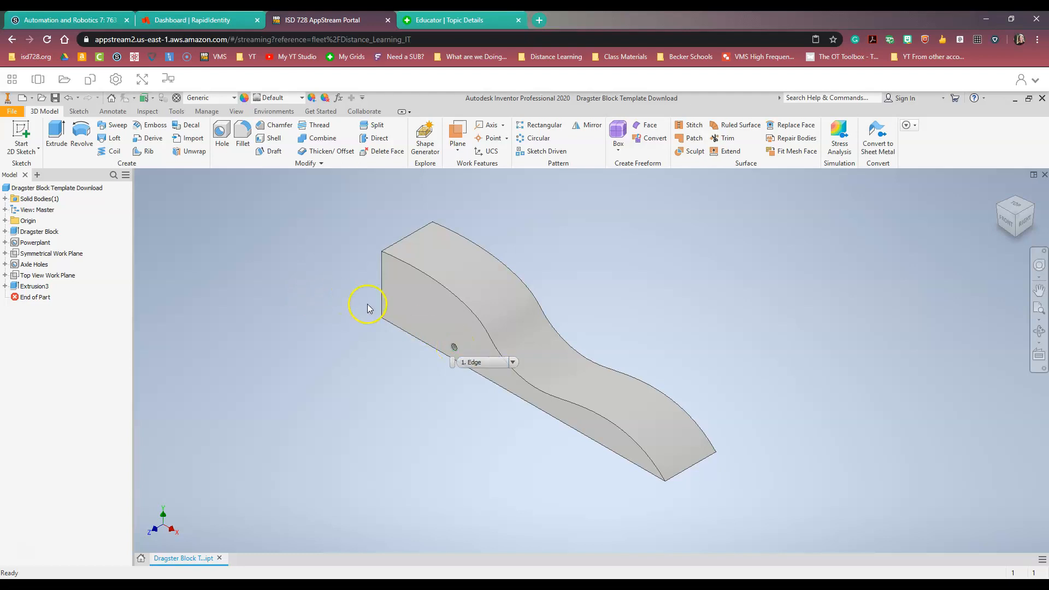
Step: Edit the Axle Holes sketch to set the rear axle's distance from the block's tall end to 45 mm, finishing the sketch
{"action": "left_click", "coordinate": [34, 264]}
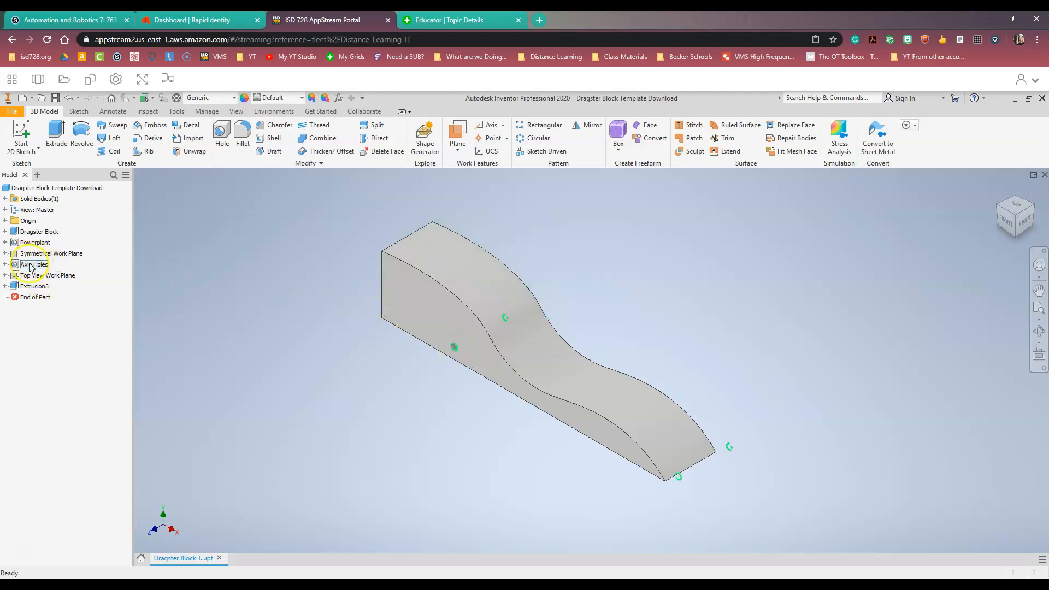
{"action": "right_click", "coordinate": [34, 266]}
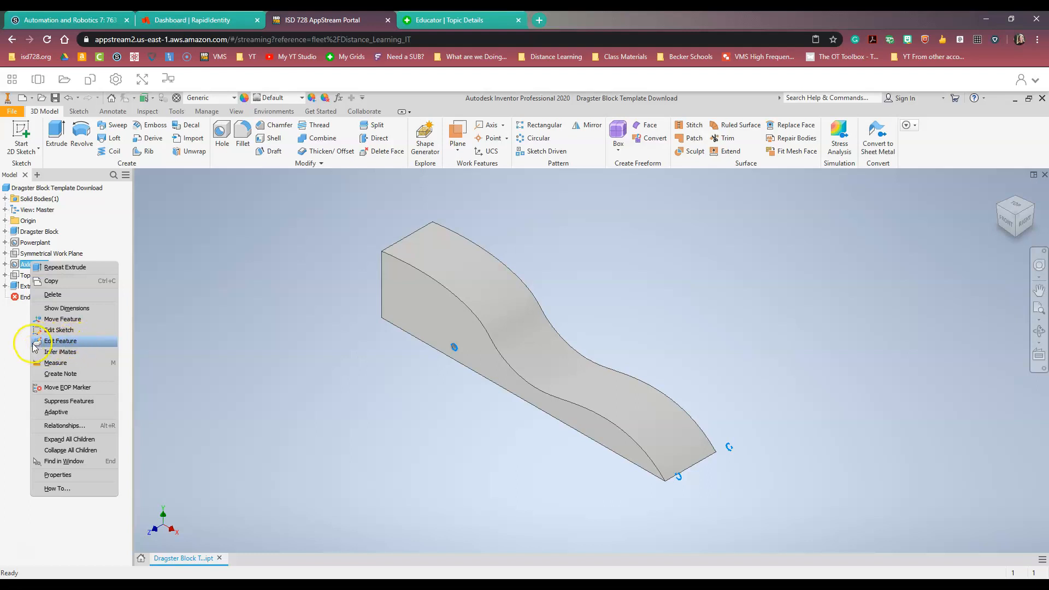
{"action": "left_click", "coordinate": [60, 330]}
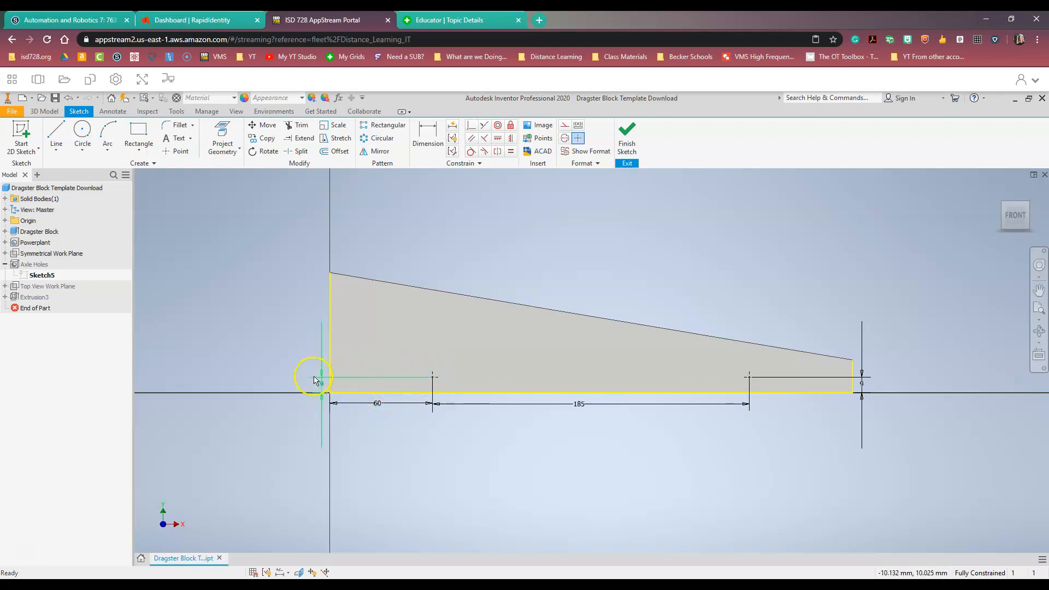
{"action": "double_click", "coordinate": [378, 405]}
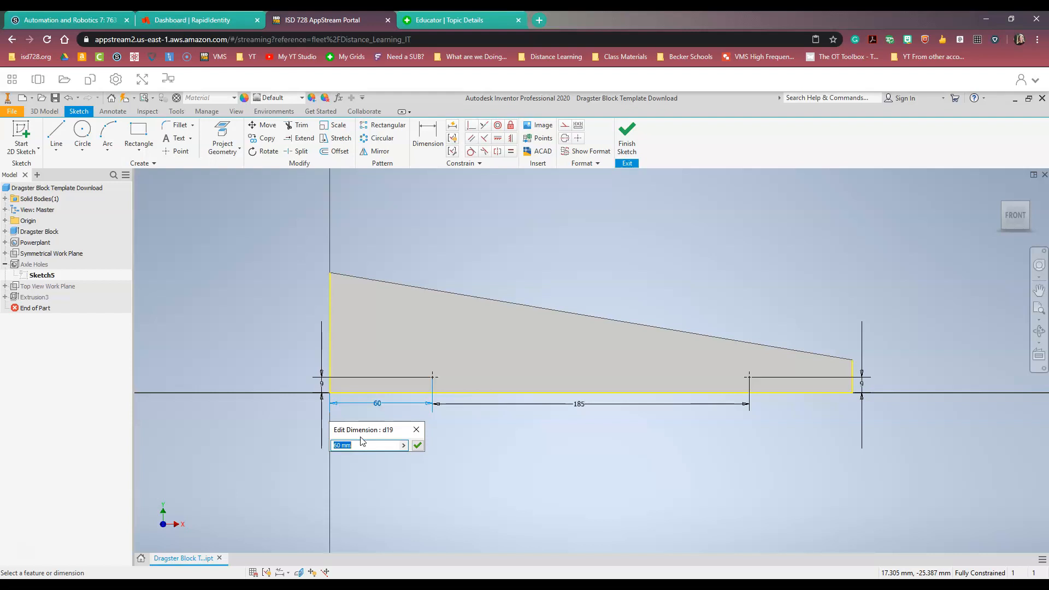
{"action": "type", "text": "45"}
{"action": "key", "text": "Return"}
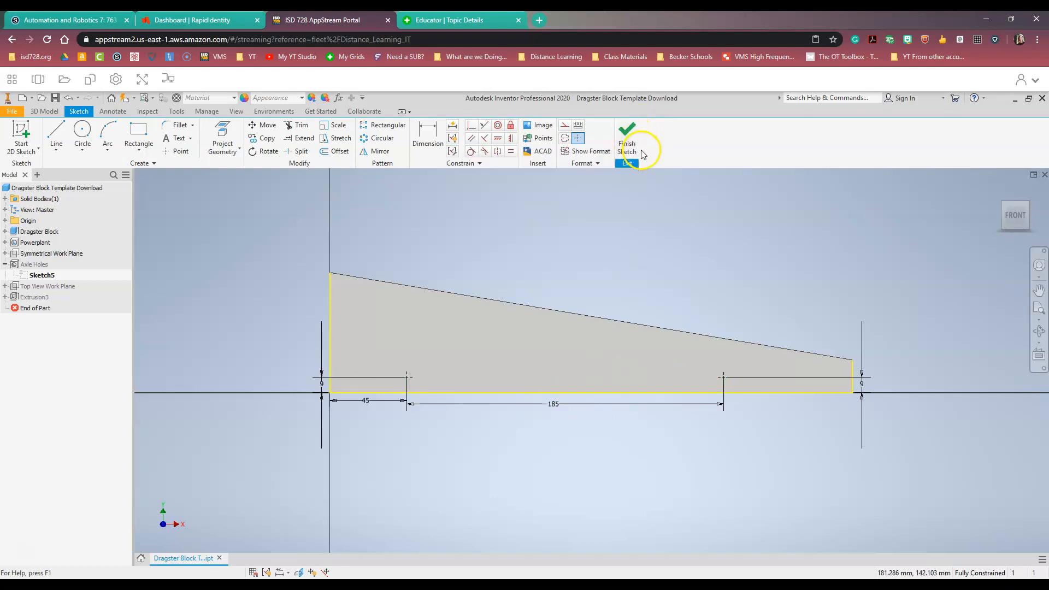
{"action": "left_click", "coordinate": [634, 133]}
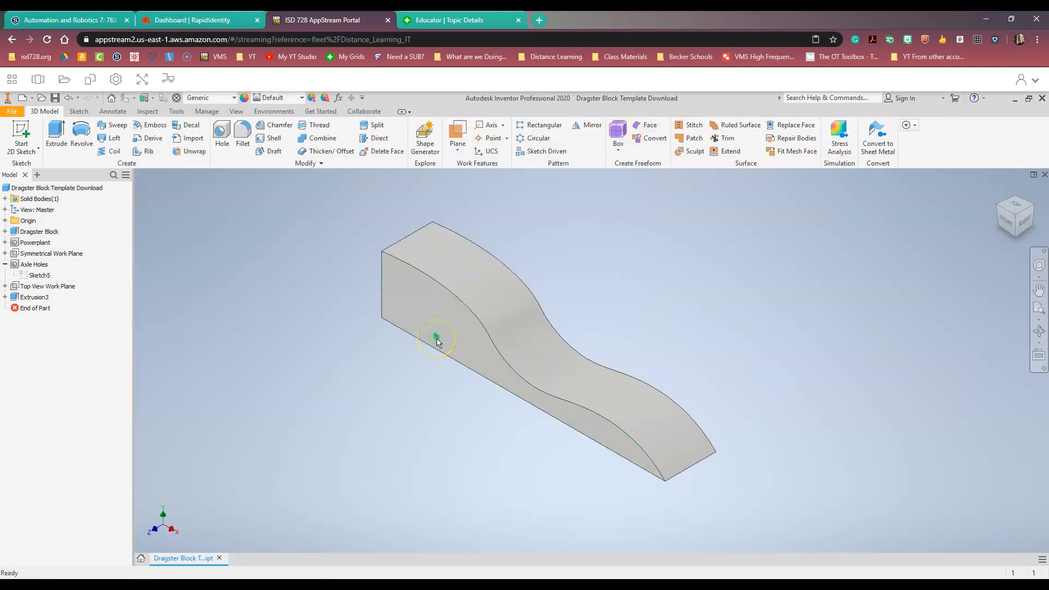
Step: Edit the Axle Holes sketch to set the spacing between the two axle holes to 150 mm, finishing the sketch
{"action": "left_click", "coordinate": [39, 266]}
{"action": "right_click", "coordinate": [39, 266]}
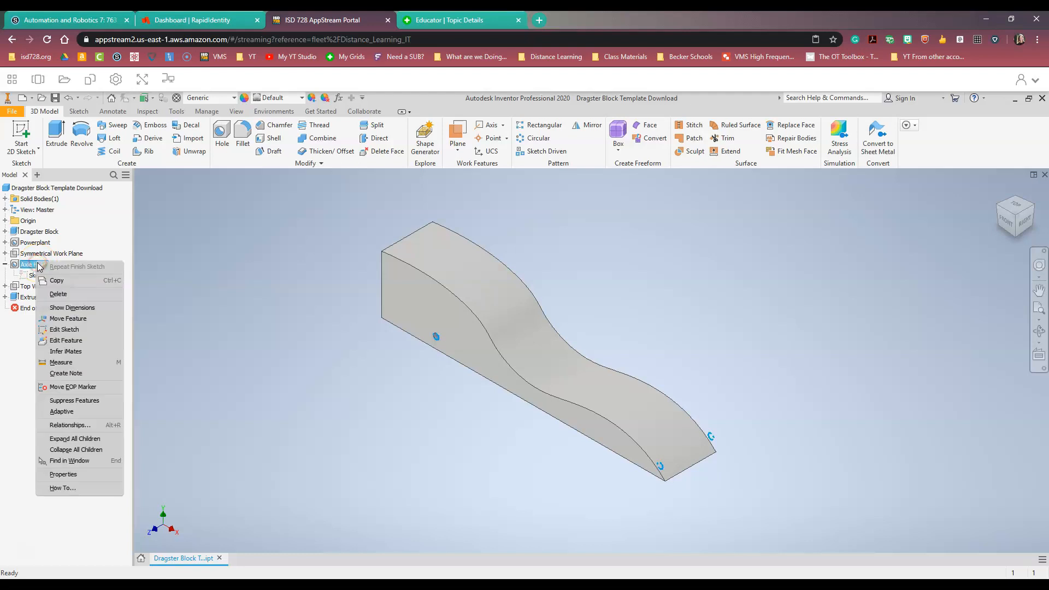
{"action": "left_click", "coordinate": [69, 333]}
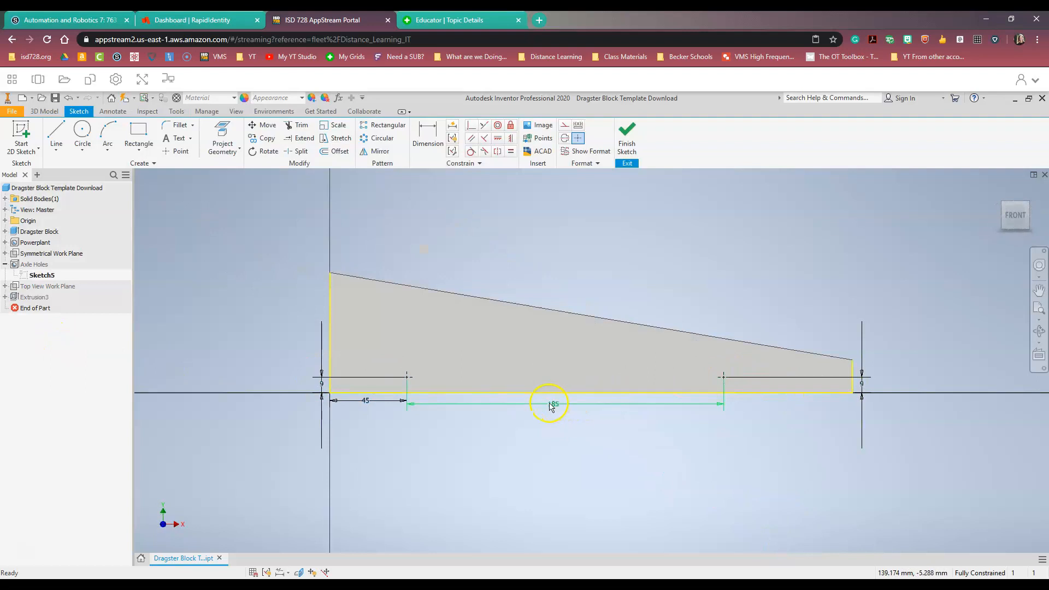
{"action": "double_click", "coordinate": [554, 406]}
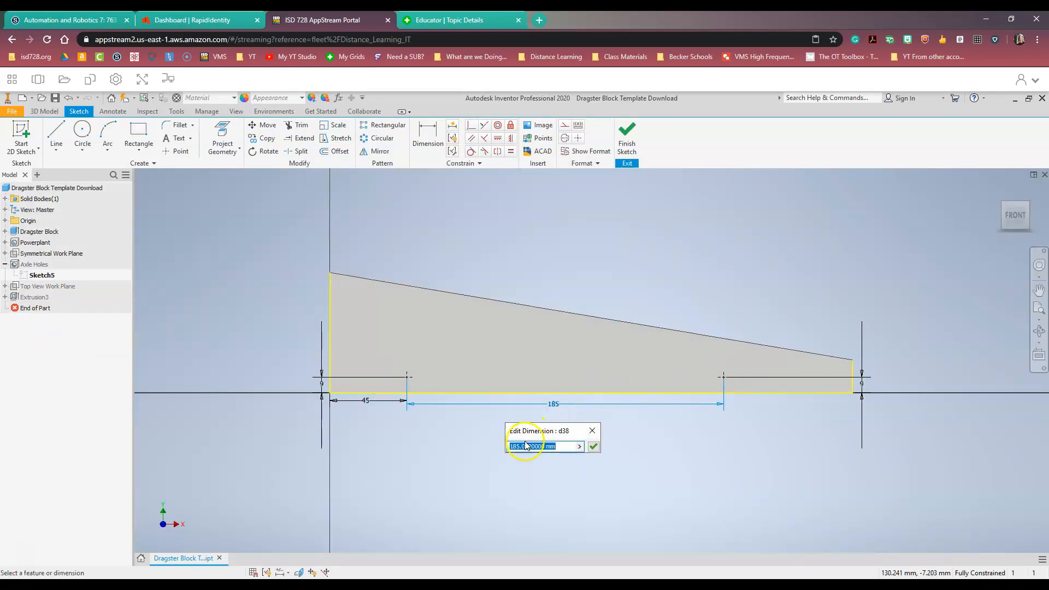
{"action": "type", "text": "1"}
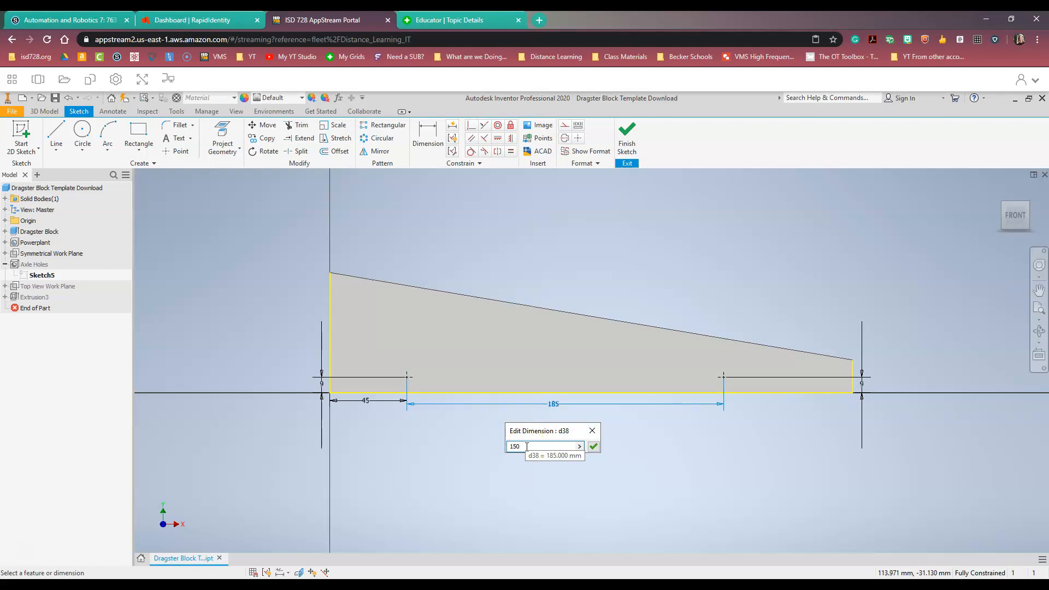
{"action": "type", "text": "50"}
{"action": "key", "text": "Return"}
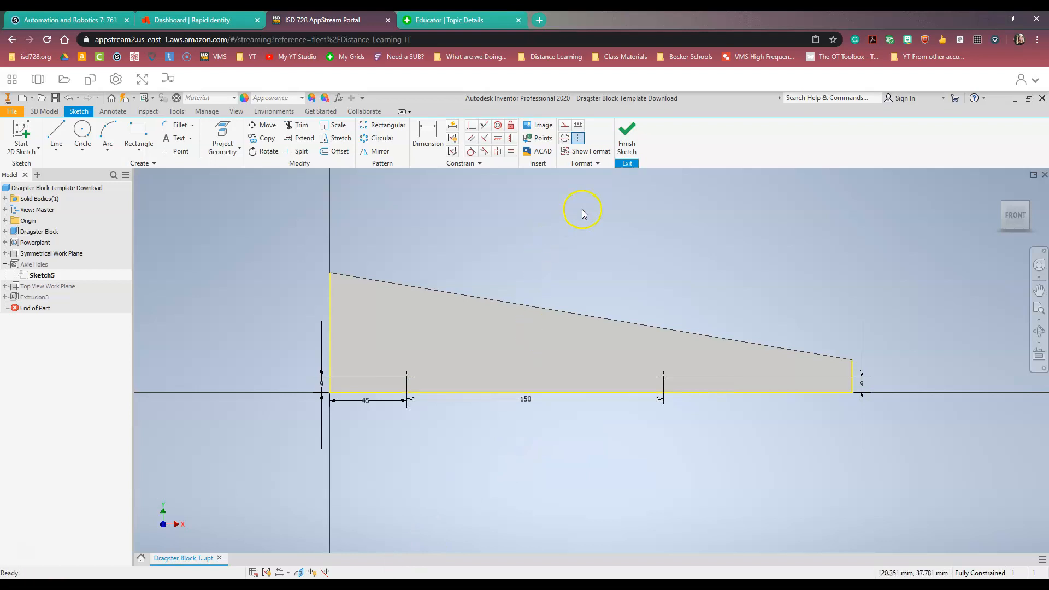
{"action": "left_click", "coordinate": [627, 140]}
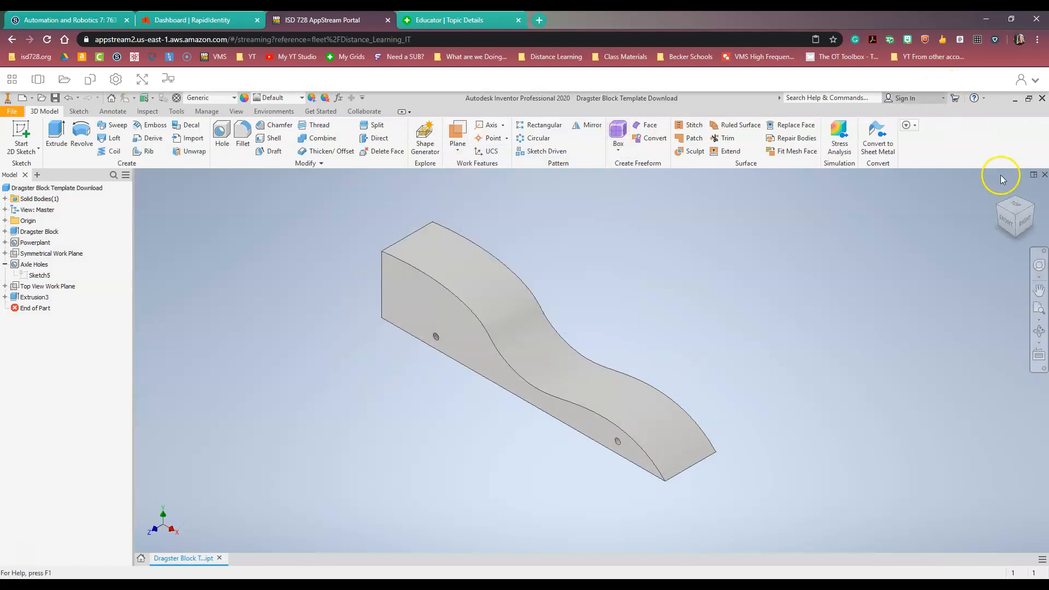
Step: Edit the Axle Holes sketch to set the rear axle's distance from the block's tall end to 30 mm, finish the sketch and save the part
{"action": "left_click", "coordinate": [1009, 222]}
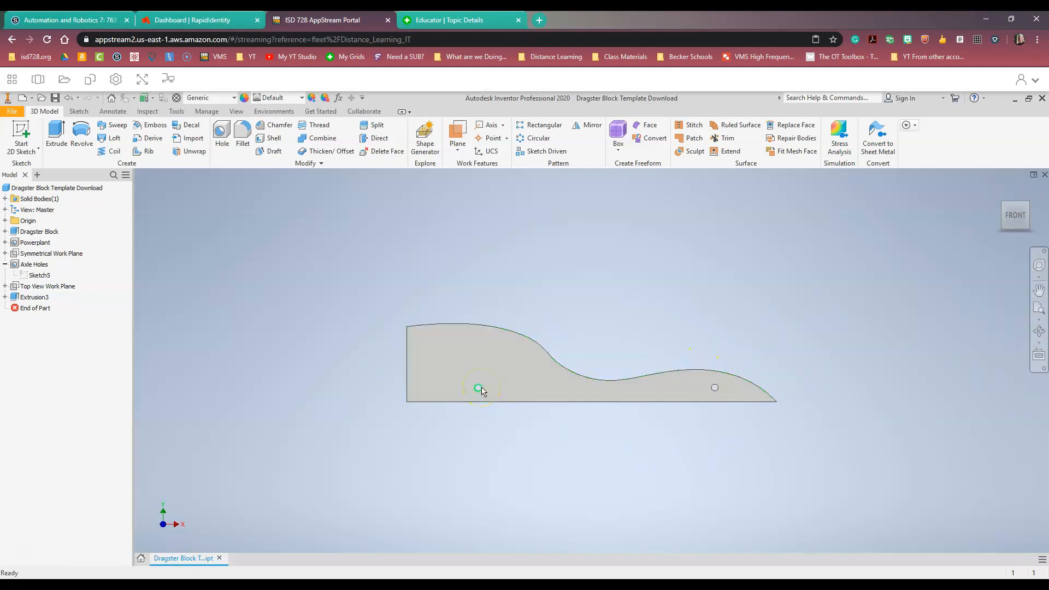
{"action": "right_click", "coordinate": [28, 266]}
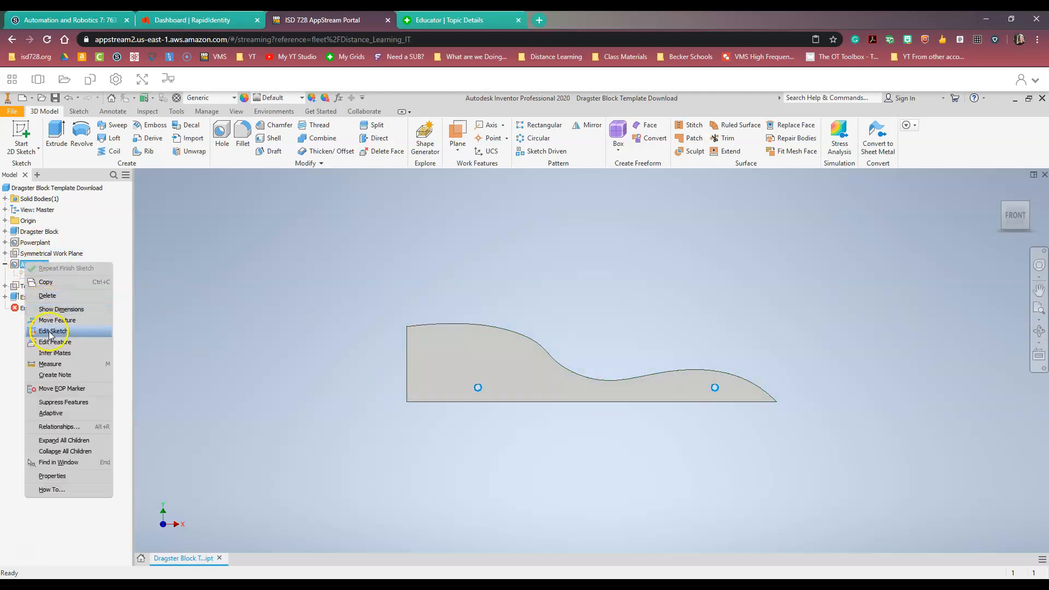
{"action": "left_click", "coordinate": [50, 332]}
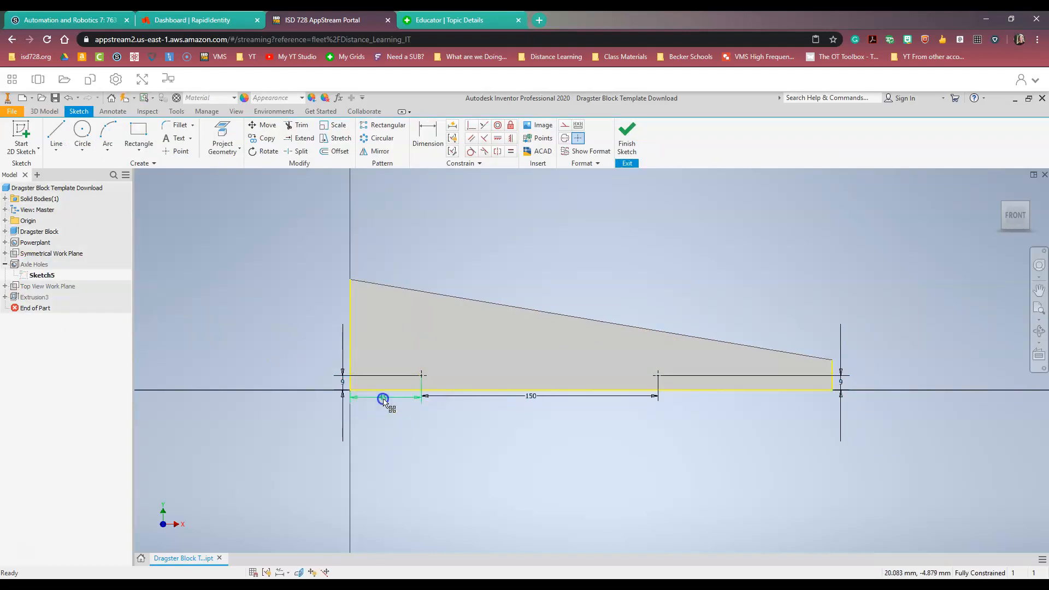
{"action": "double_click", "coordinate": [383, 400]}
{"action": "type", "text": "30"}
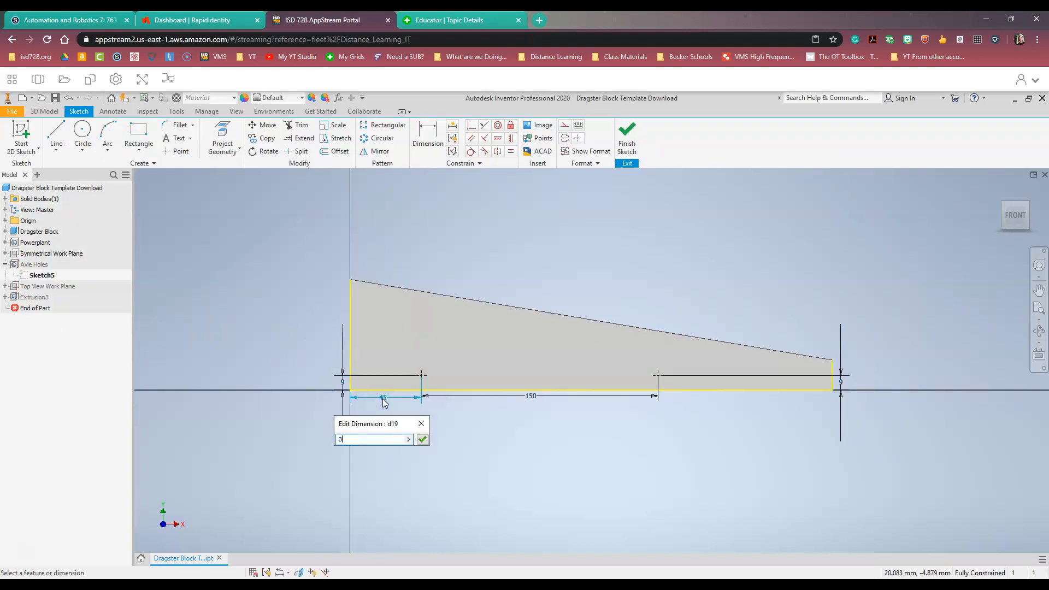
{"action": "key", "text": "Return"}
{"action": "left_click", "coordinate": [627, 137]}
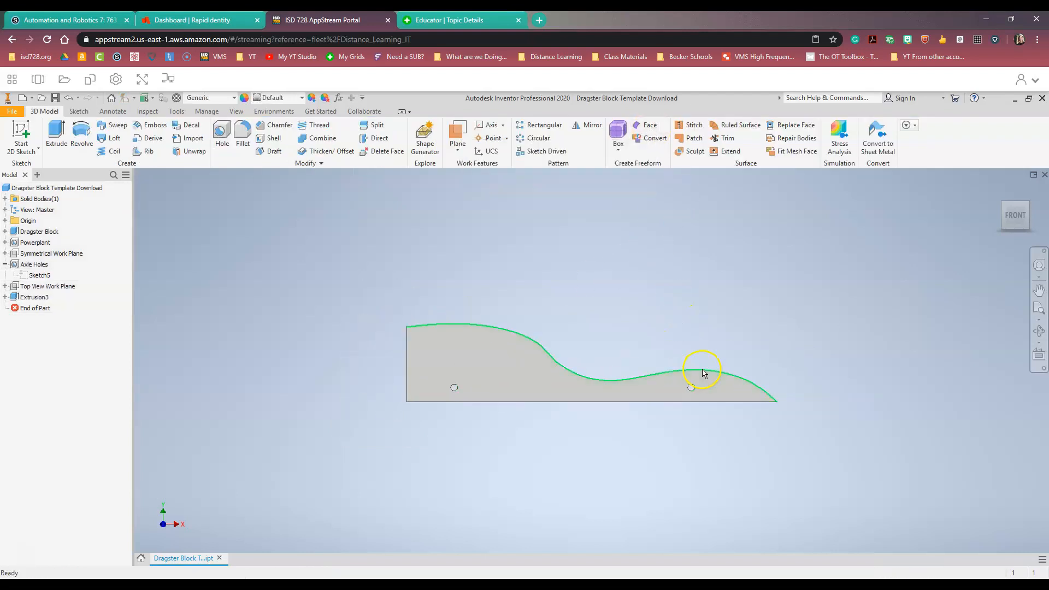
{"action": "left_click", "coordinate": [454, 389]}
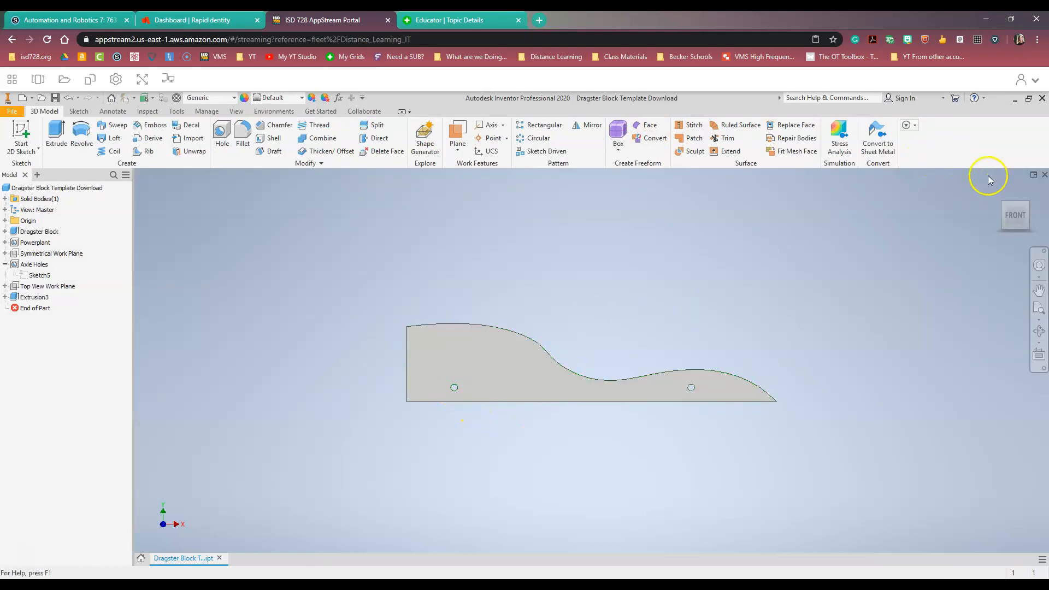
{"action": "left_click", "coordinate": [1000, 190]}
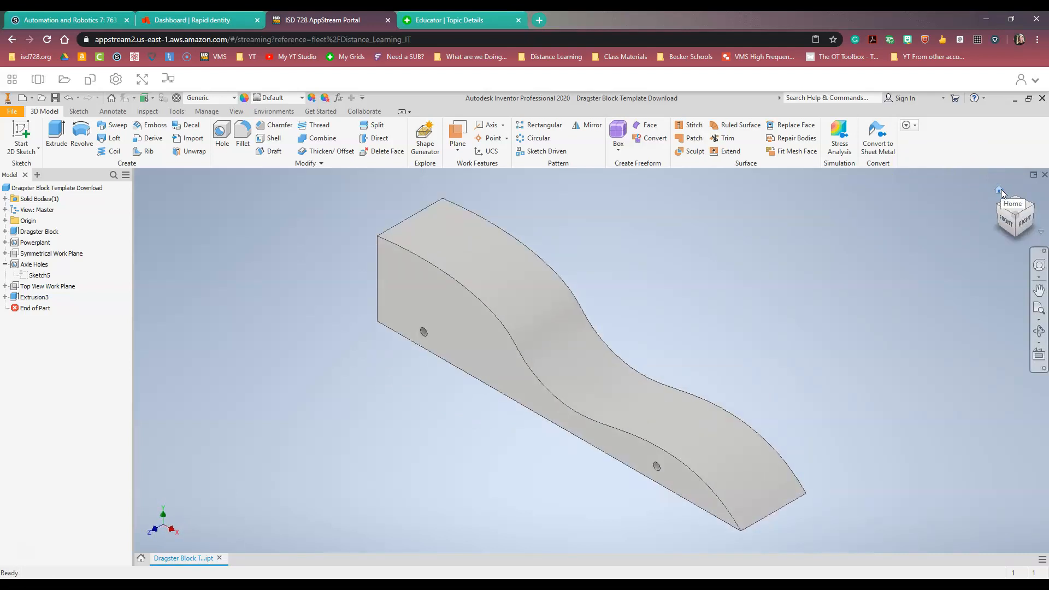
{"action": "left_click", "coordinate": [57, 101]}
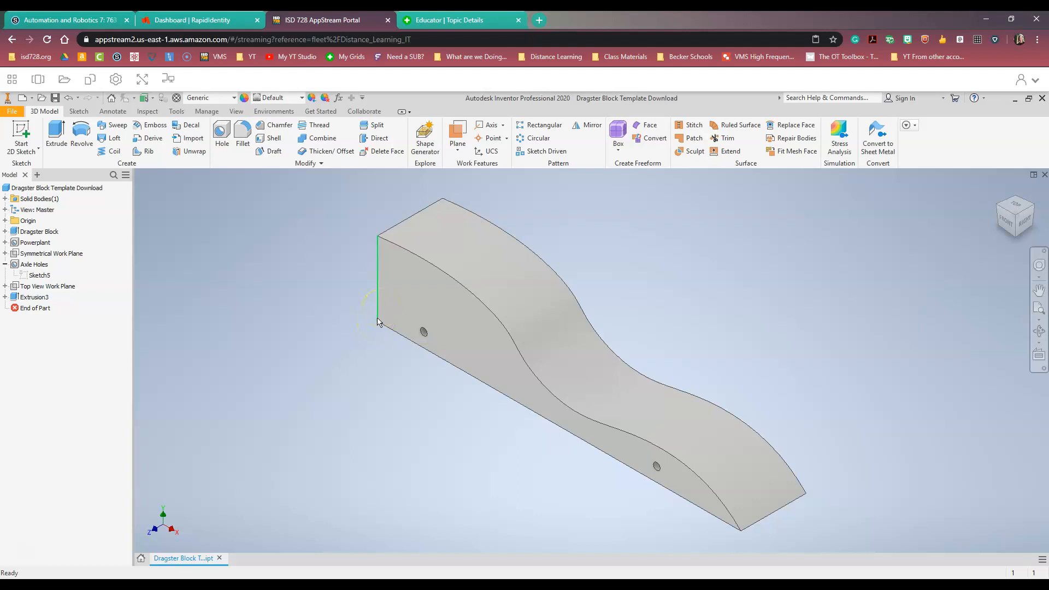
Step: Fillet the lower edge of the block's tall end with a 16.5 mm radius
{"action": "left_click", "coordinate": [244, 133]}
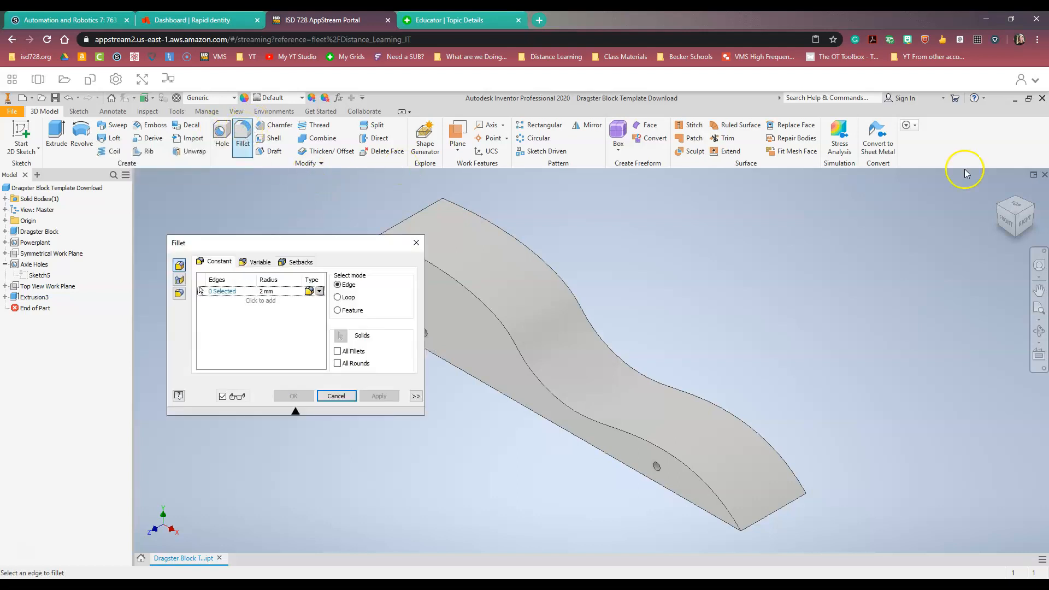
{"action": "left_click", "coordinate": [1000, 223]}
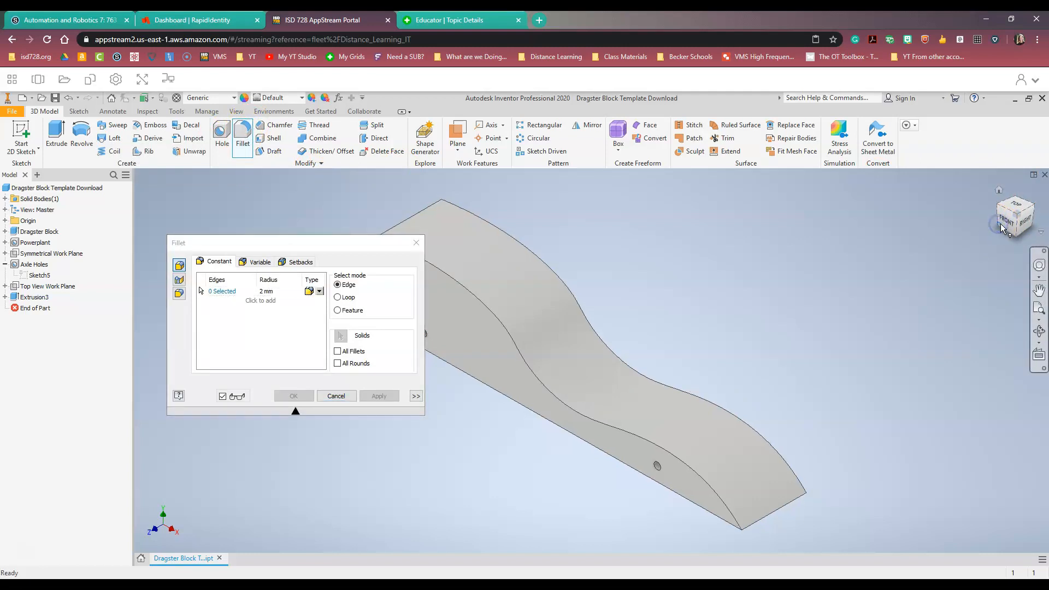
{"action": "left_click", "coordinate": [1003, 223]}
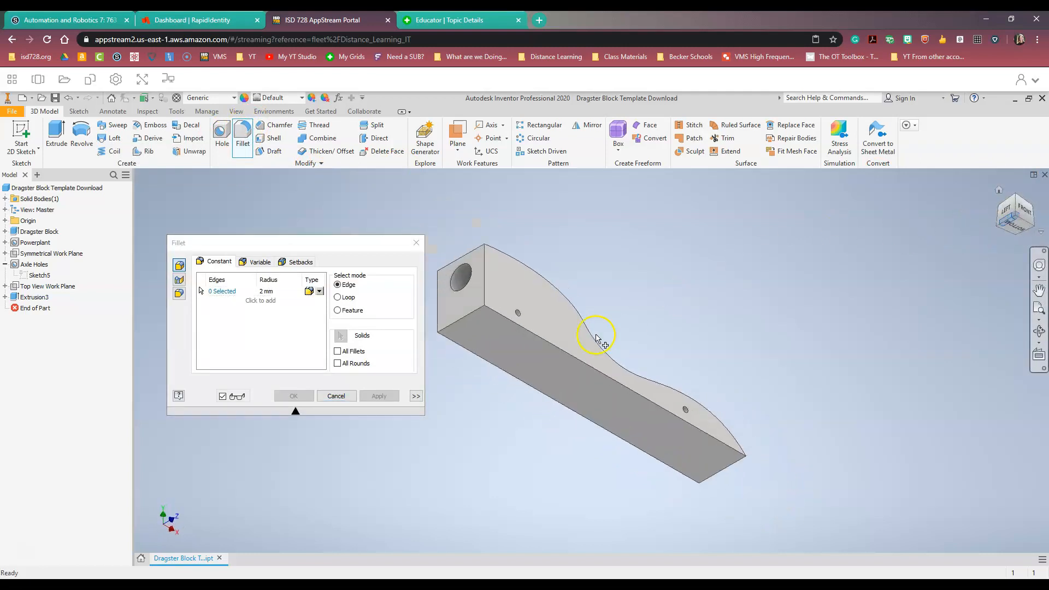
{"action": "left_click", "coordinate": [462, 319]}
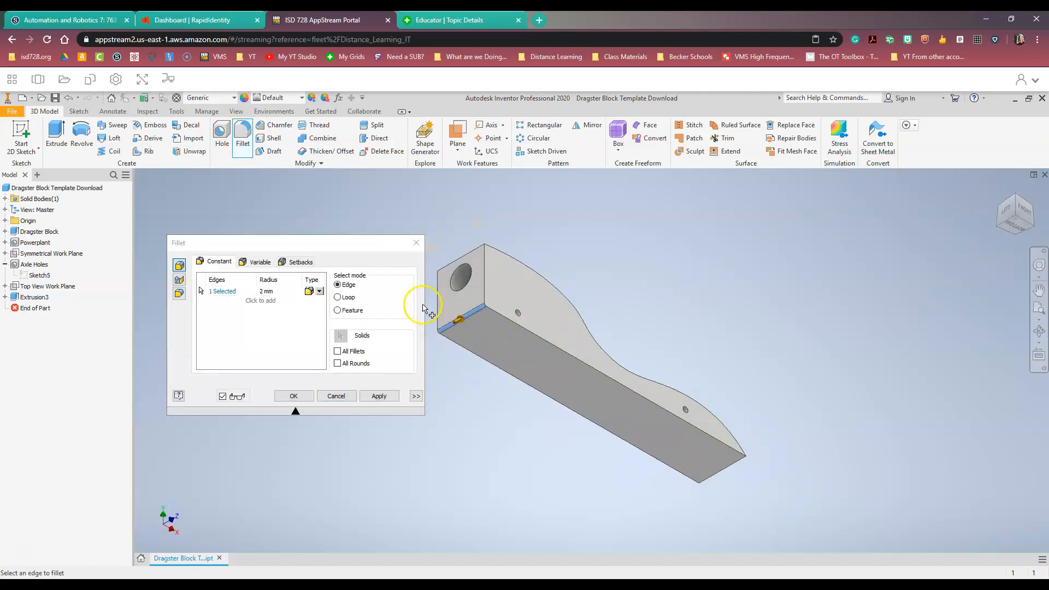
{"action": "mouse_move", "coordinate": [473, 328]}
{"action": "left_mouse_down"}
{"action": "mouse_move", "coordinate": [464, 312]}
{"action": "mouse_move", "coordinate": [480, 304]}
{"action": "mouse_move", "coordinate": [468, 318]}
{"action": "left_mouse_up"}
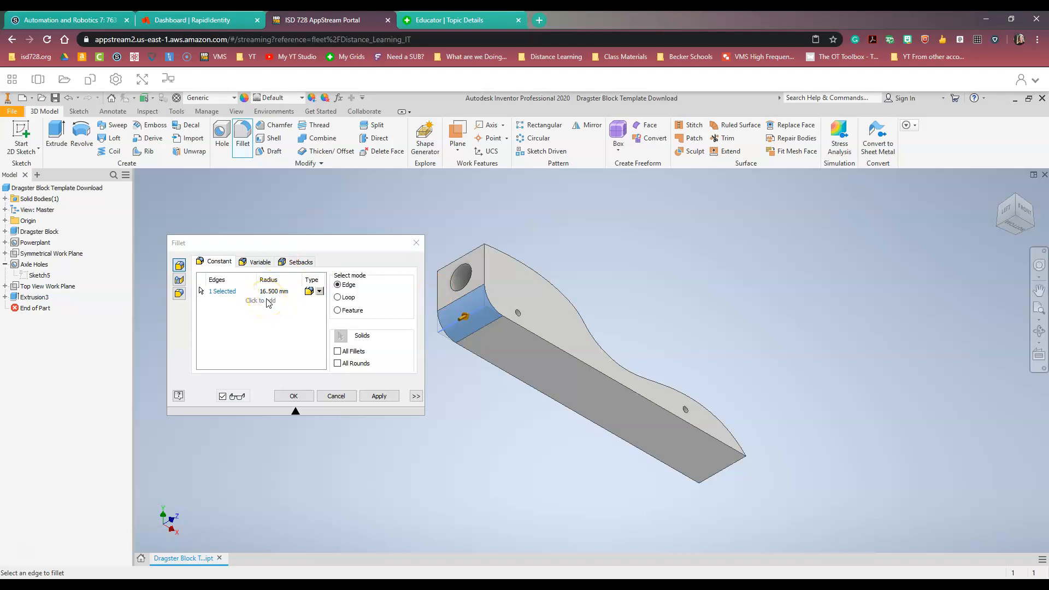
{"action": "left_click", "coordinate": [379, 396]}
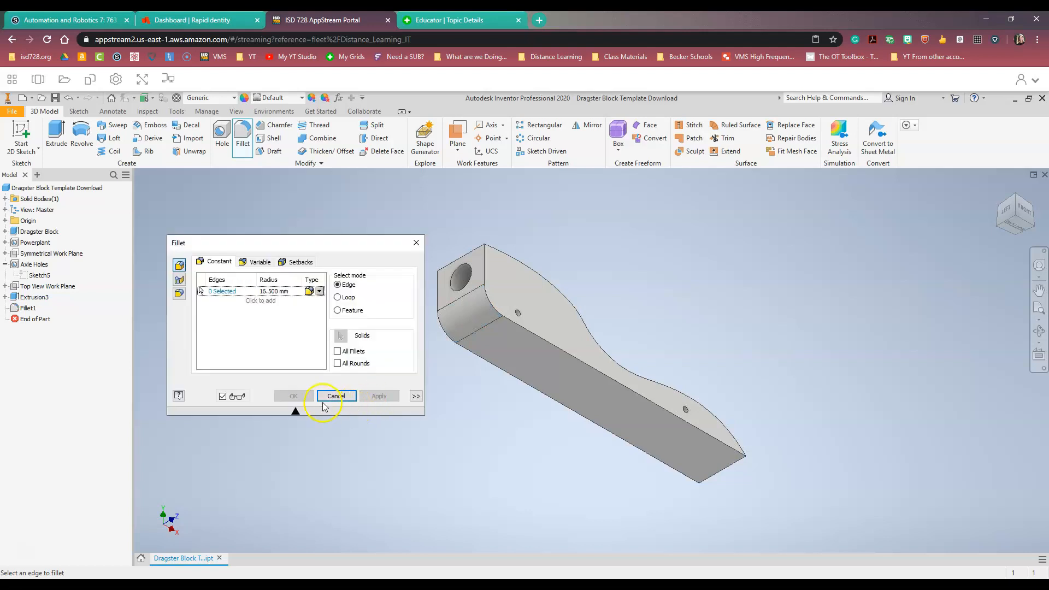
{"action": "left_click", "coordinate": [336, 397]}
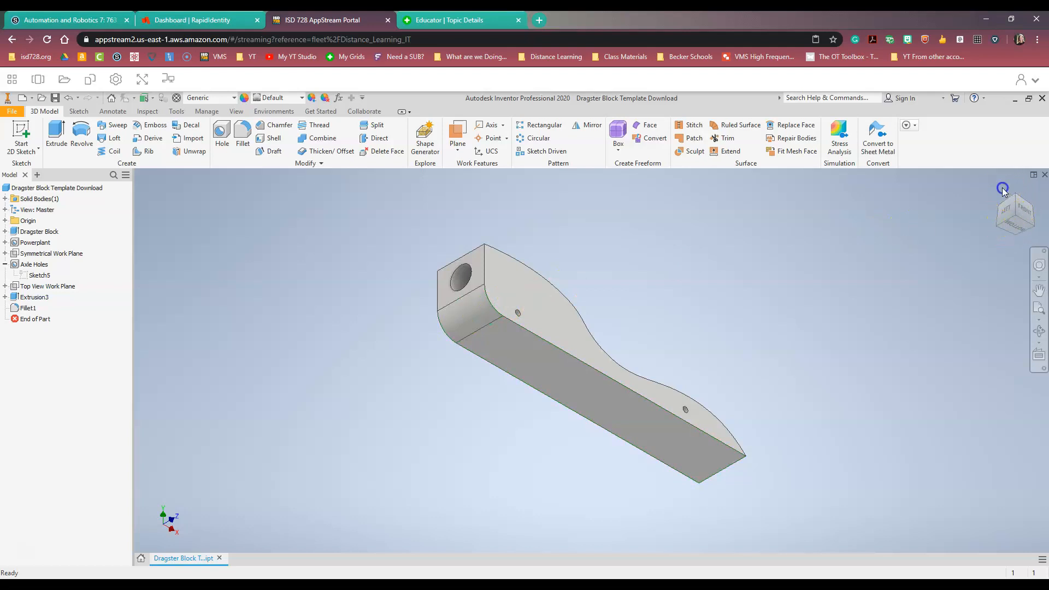
Step: Save the filleted dragster part and collapse the Axle Holes feature in the model tree
{"action": "left_click", "coordinate": [1024, 210]}
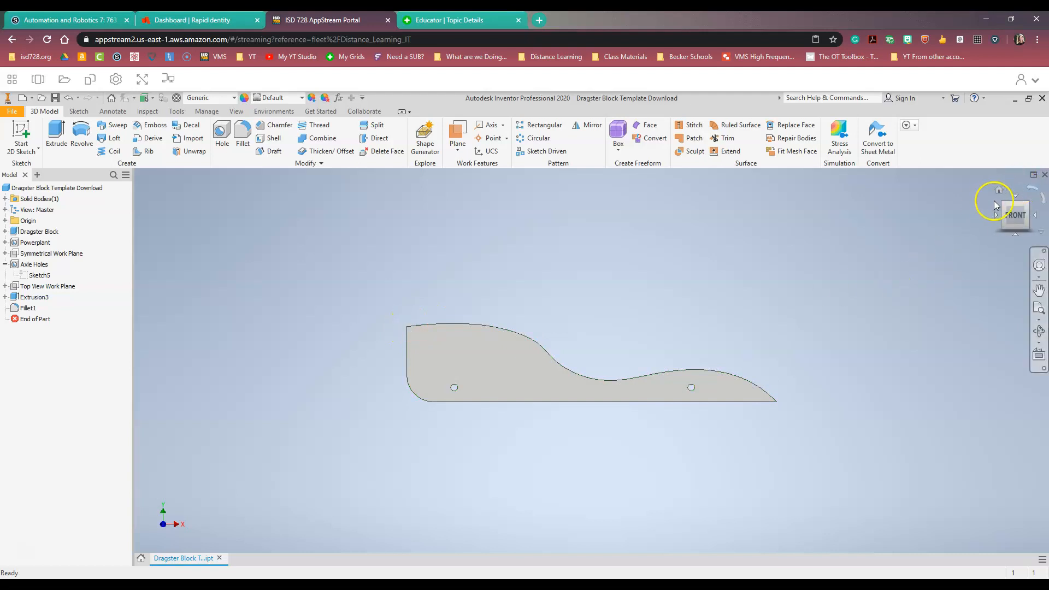
{"action": "left_click", "coordinate": [1004, 201]}
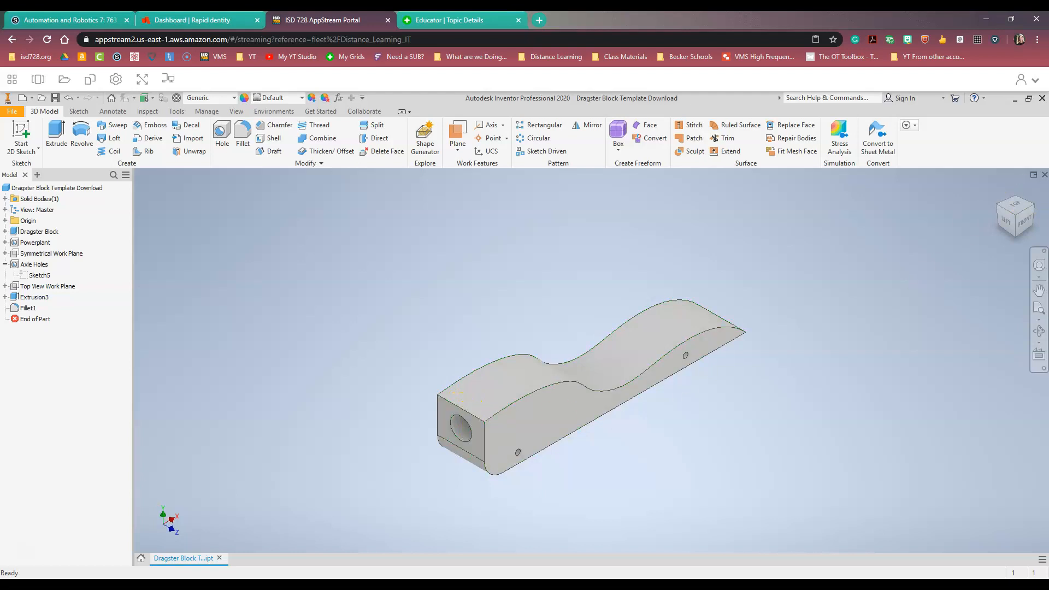
{"action": "left_click", "coordinate": [1017, 211]}
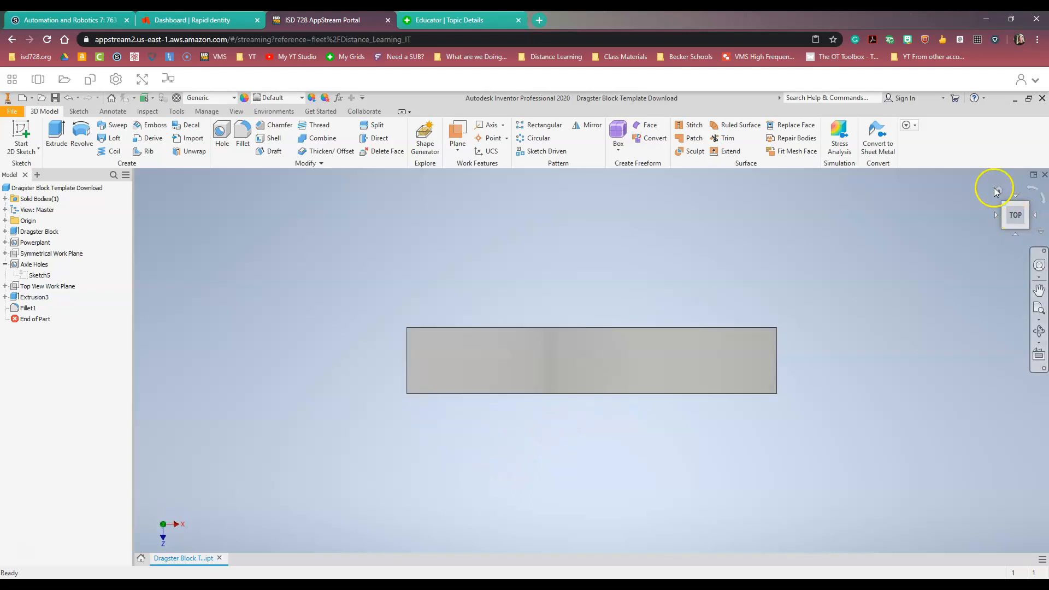
{"action": "left_click", "coordinate": [1002, 193]}
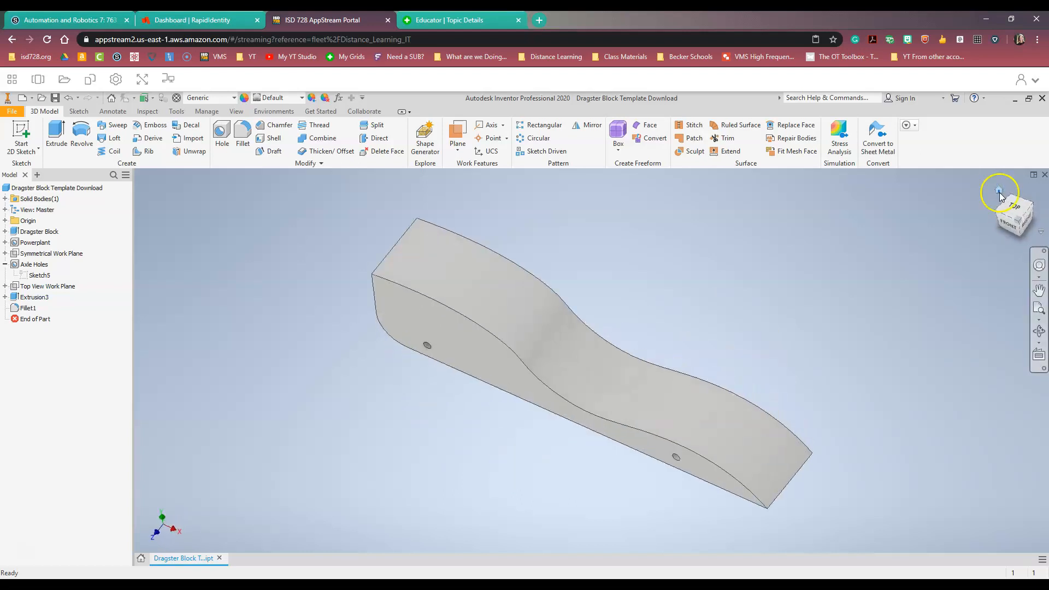
{"action": "left_click", "coordinate": [56, 99]}
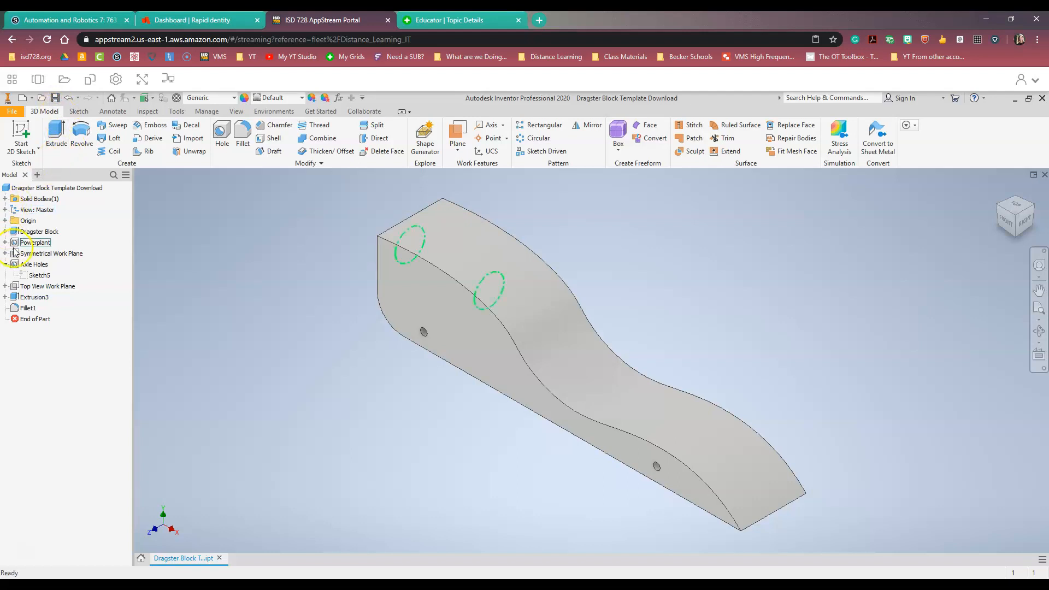
{"action": "left_click", "coordinate": [5, 264]}
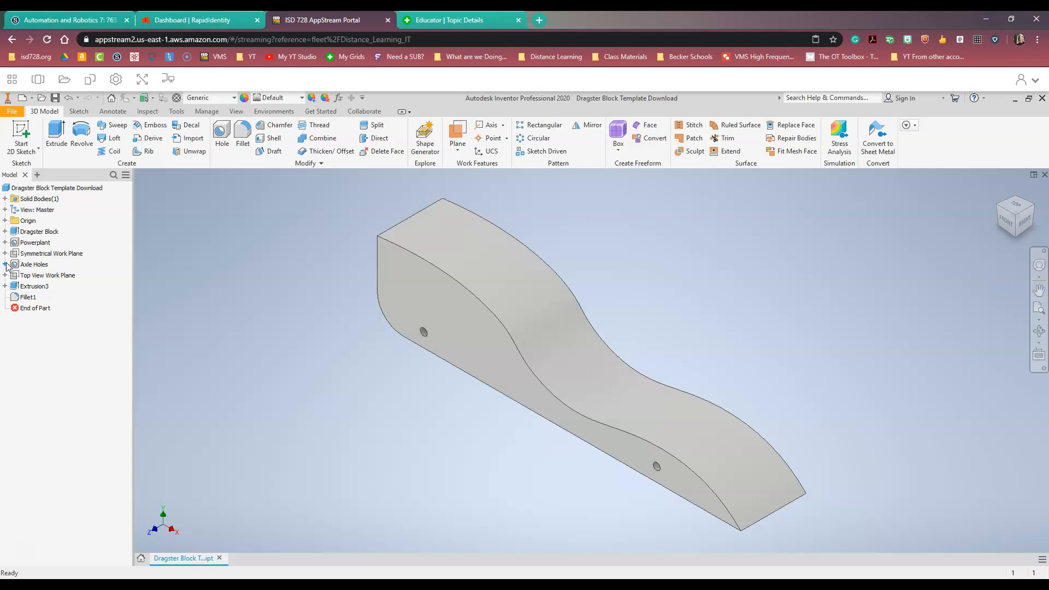
{"action": "left_click", "coordinate": [10, 263]}
Step: Check the Symmetrical Work Plane's position along the body and turn on its visibility
{"action": "left_click", "coordinate": [1017, 210]}
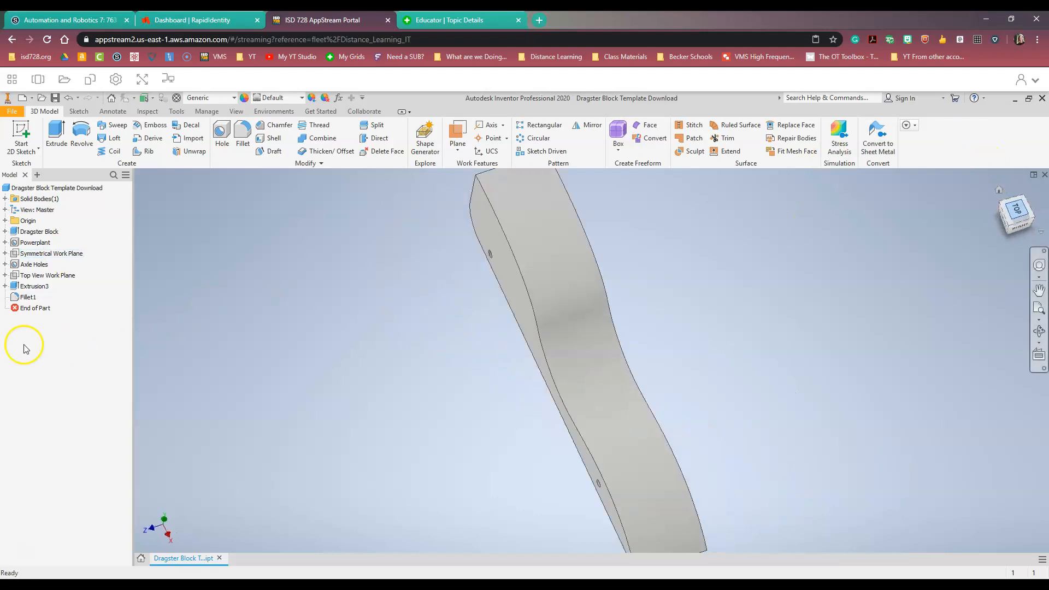
{"action": "left_click", "coordinate": [47, 256]}
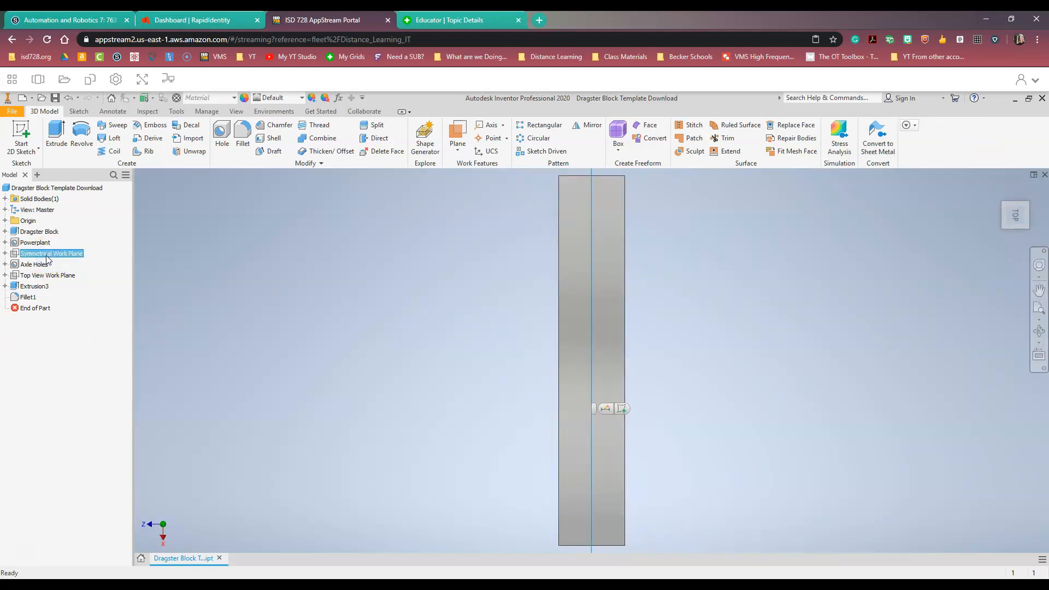
{"action": "left_click", "coordinate": [153, 245]}
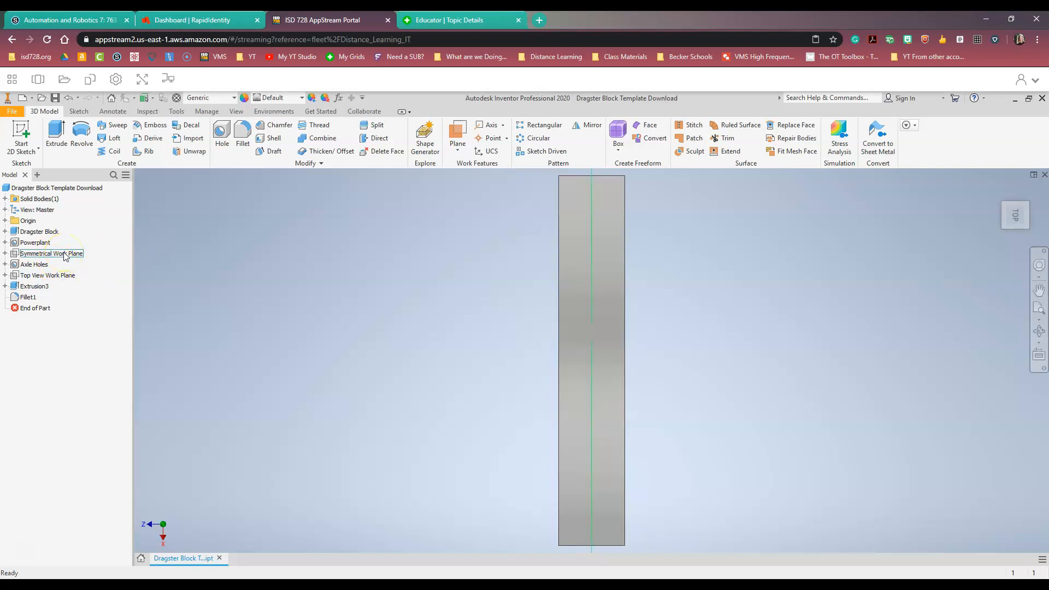
{"action": "mouse_move", "coordinate": [994, 211]}
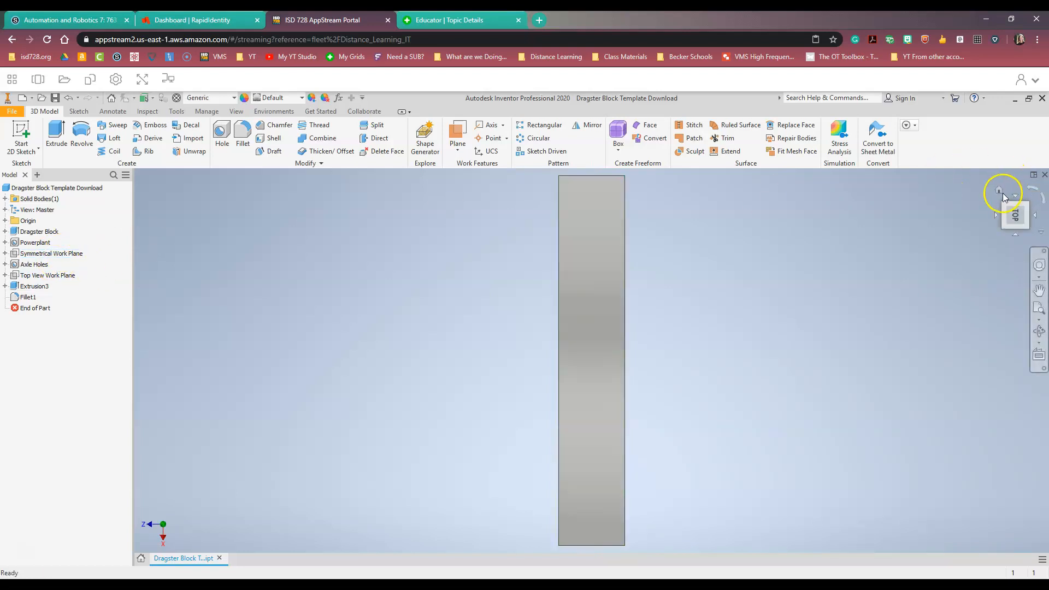
{"action": "left_click", "coordinate": [1002, 192]}
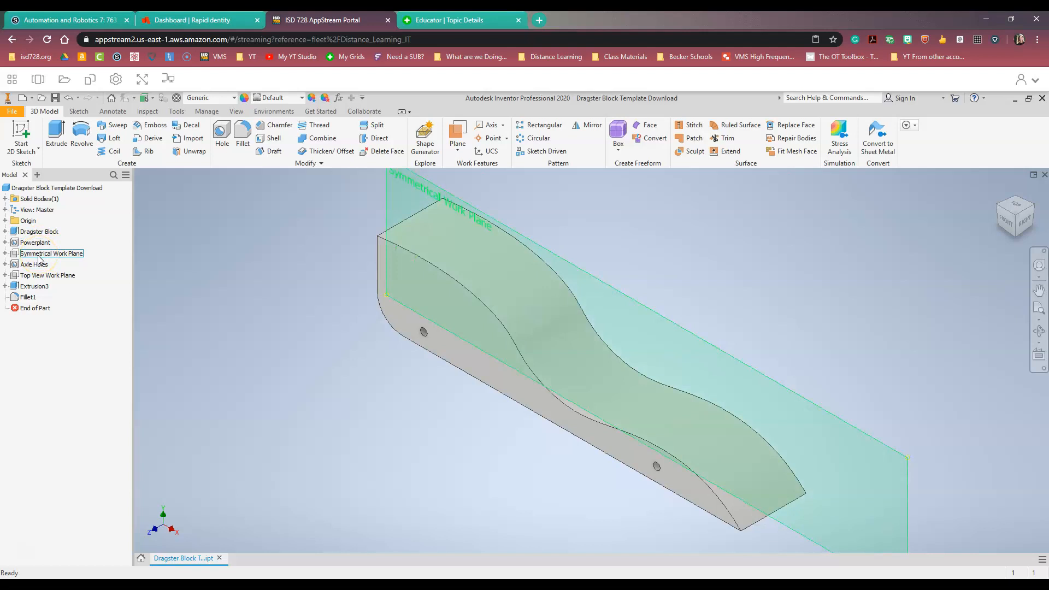
{"action": "right_click", "coordinate": [40, 258]}
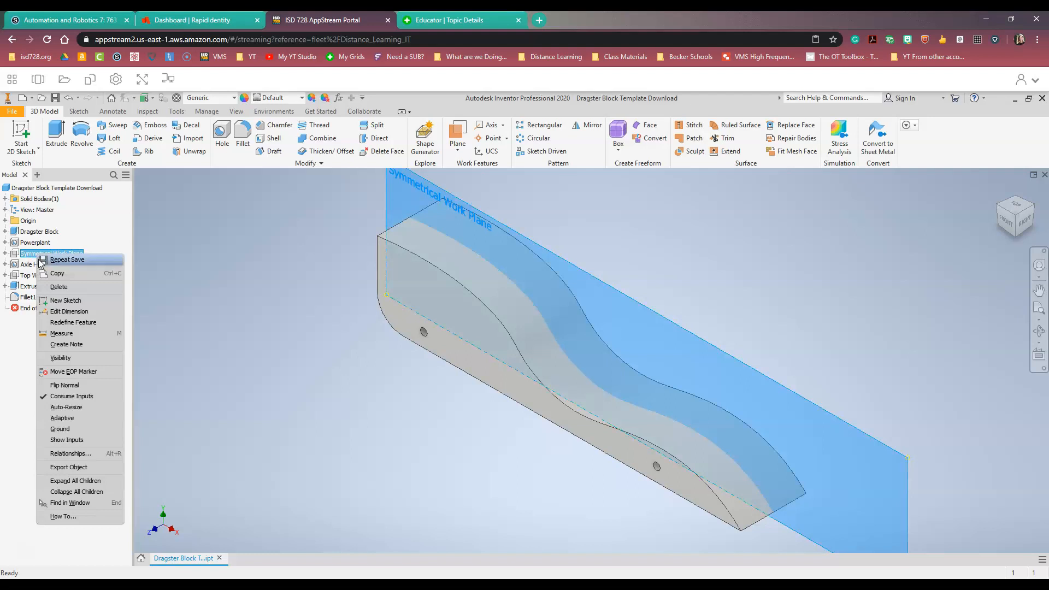
{"action": "left_click", "coordinate": [68, 359]}
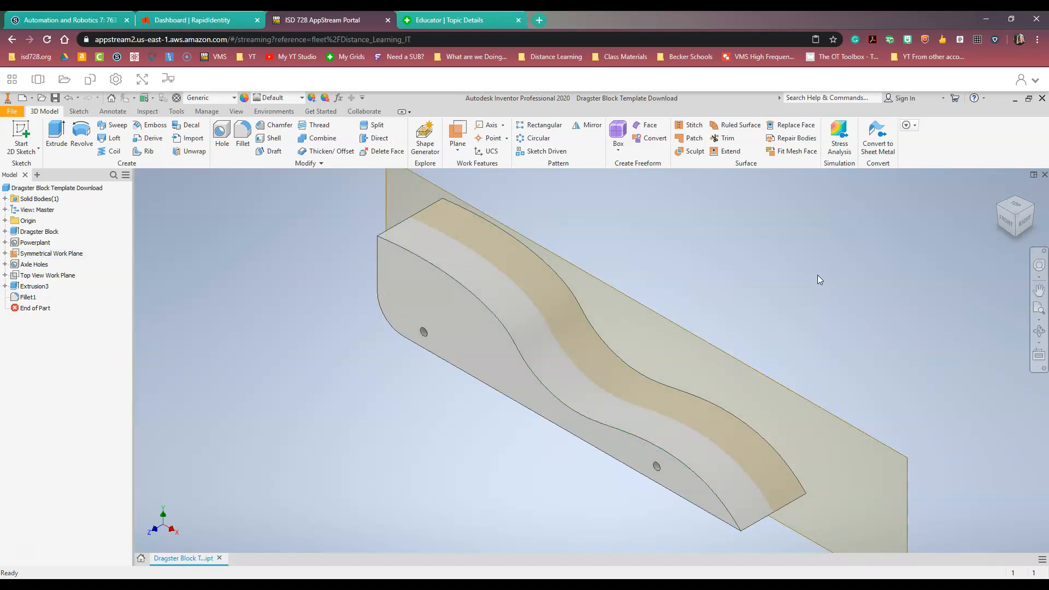
{"action": "left_click", "coordinate": [733, 305]}
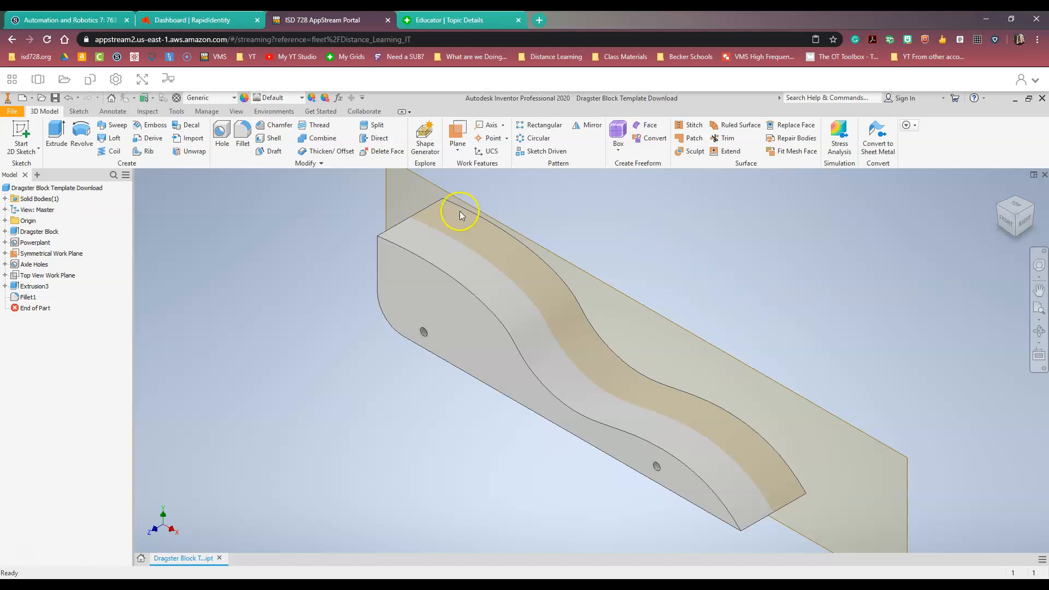
Step: Make the Top View Work Plane visible and start a new 2D sketch on it
{"action": "right_click", "coordinate": [27, 278]}
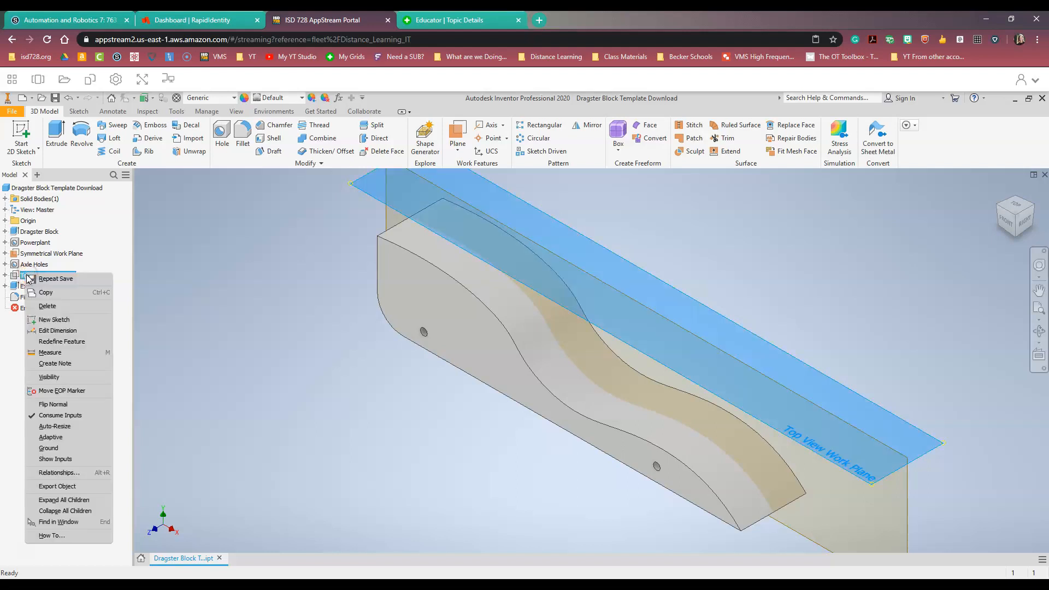
{"action": "left_click", "coordinate": [56, 377]}
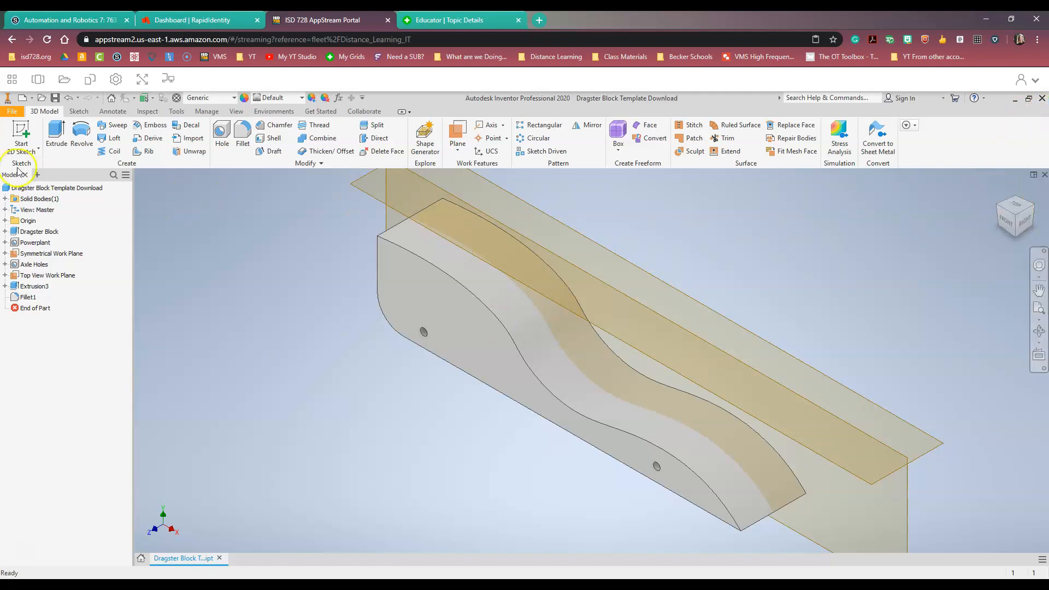
{"action": "left_click", "coordinate": [21, 131]}
{"action": "left_click", "coordinate": [23, 131]}
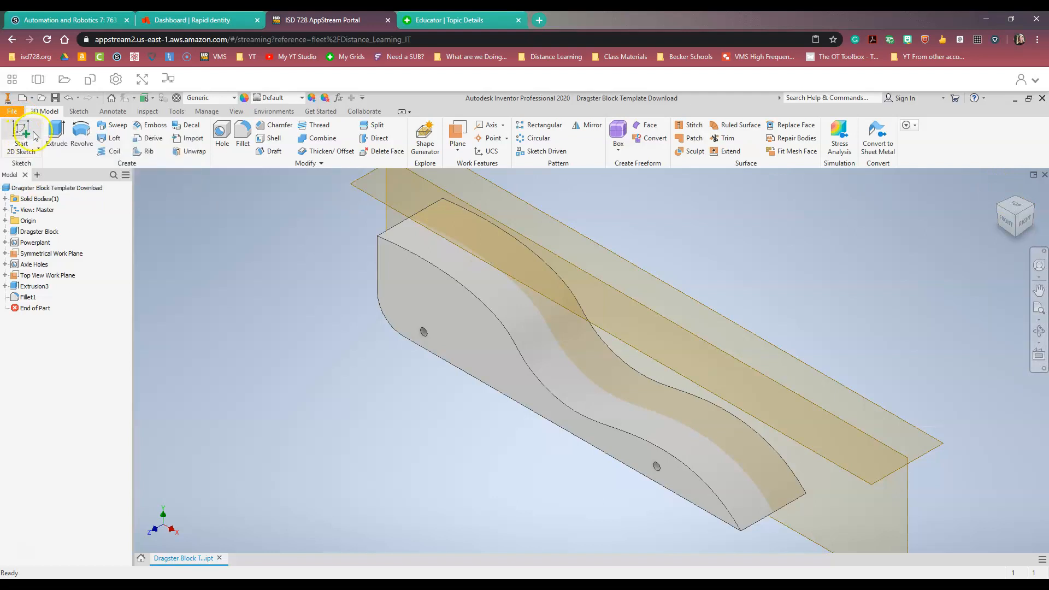
{"action": "left_click", "coordinate": [35, 131]}
{"action": "key", "text": "s"}
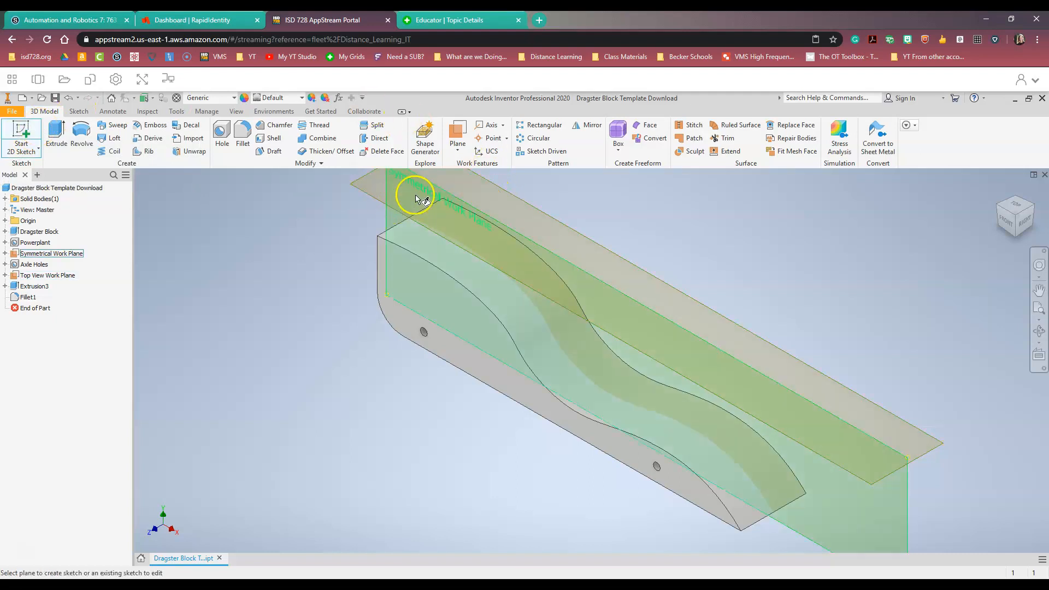
{"action": "left_click", "coordinate": [516, 196]}
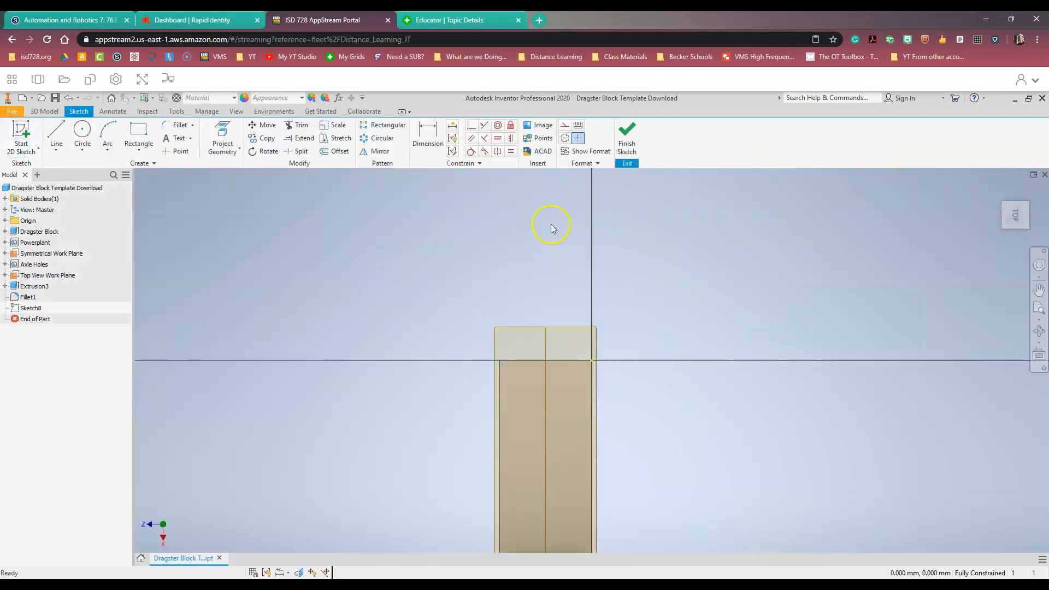
Step: Sketch a control vertex spline from just beyond the block's tall end, curving outward across the near corner to just past the long side edge
{"action": "mouse_move", "coordinate": [1018, 210]}
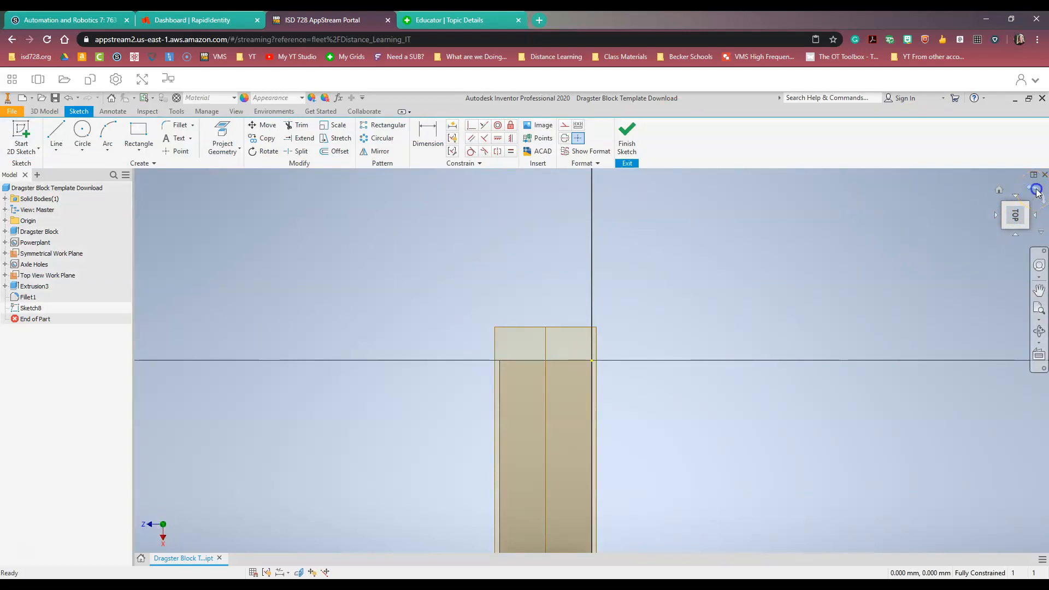
{"action": "left_click", "coordinate": [1037, 191]}
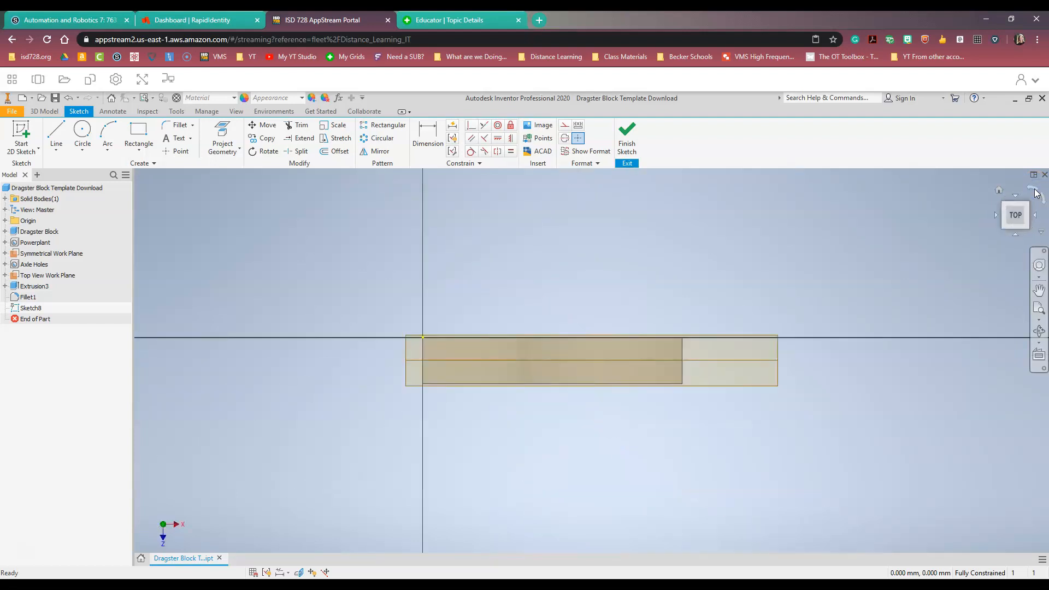
{"action": "scroll", "coordinate": [543, 381], "scroll_direction": "up", "scroll_amount": 3}
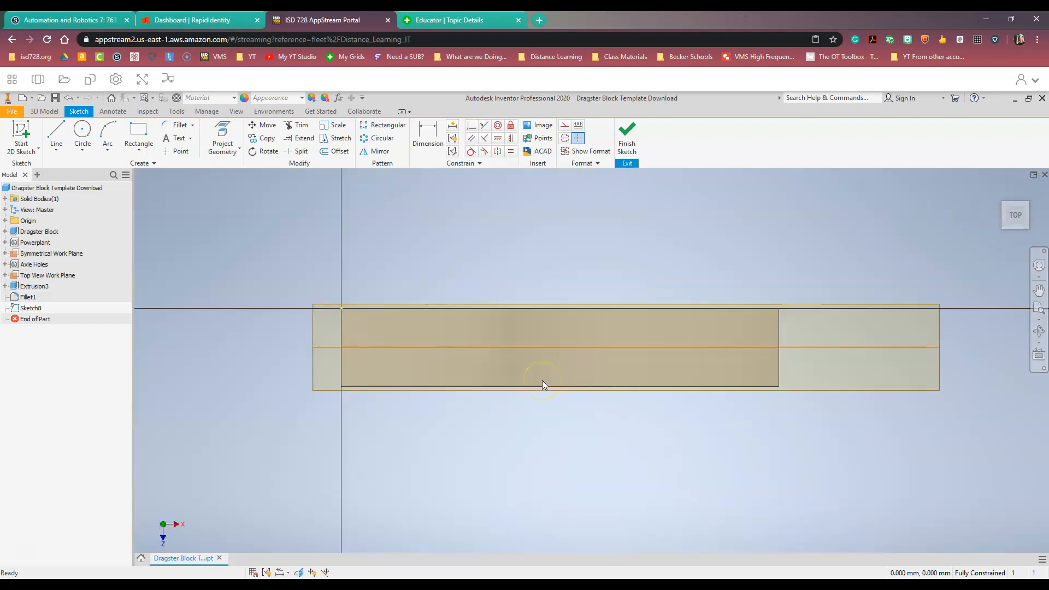
{"action": "scroll", "coordinate": [542, 381], "scroll_direction": "up", "scroll_amount": 3}
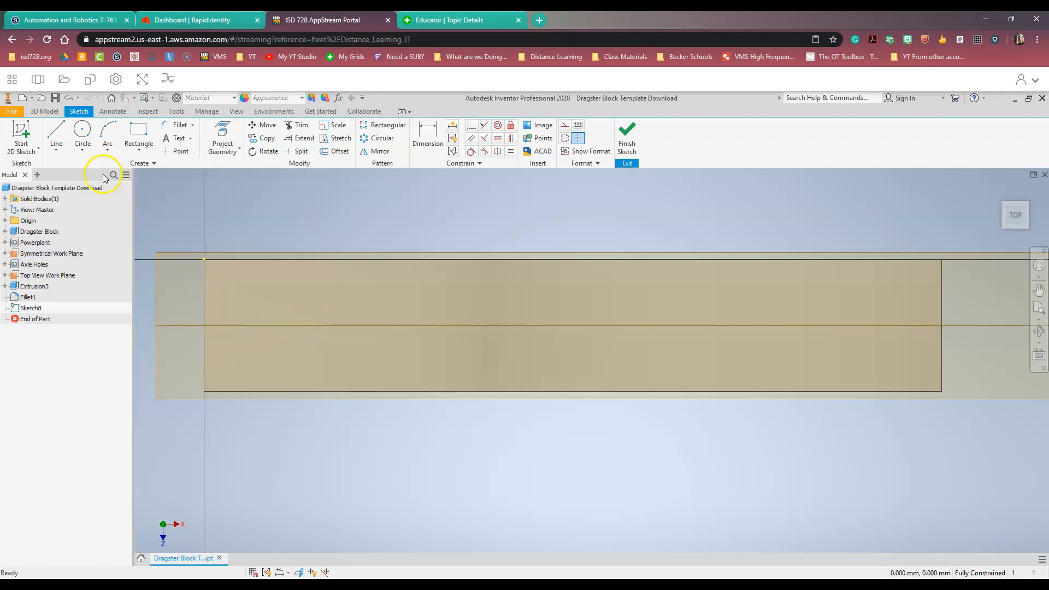
{"action": "left_click", "coordinate": [54, 152]}
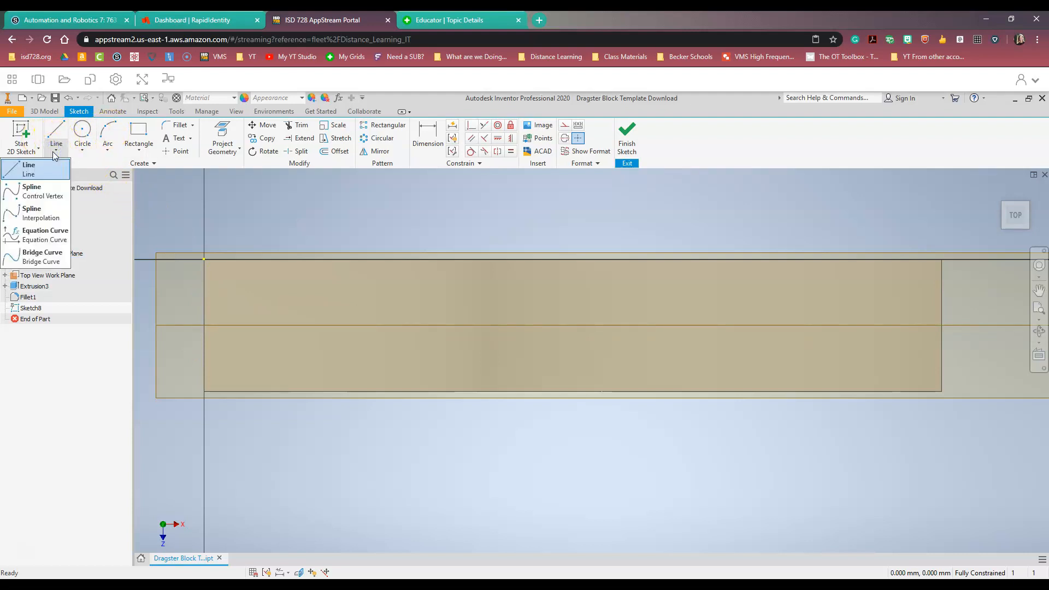
{"action": "left_click", "coordinate": [38, 189]}
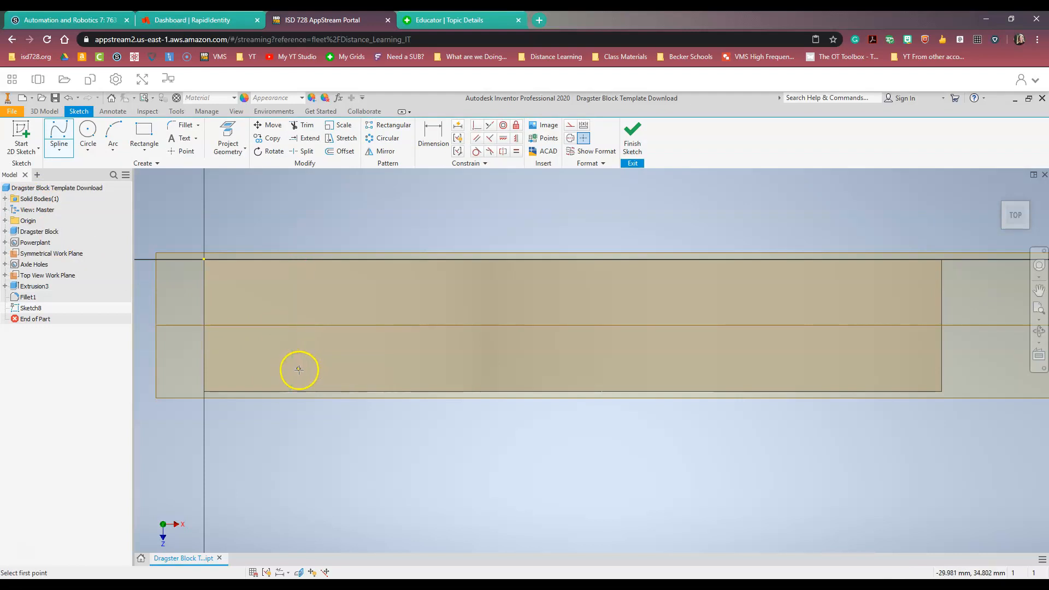
{"action": "left_click", "coordinate": [192, 364]}
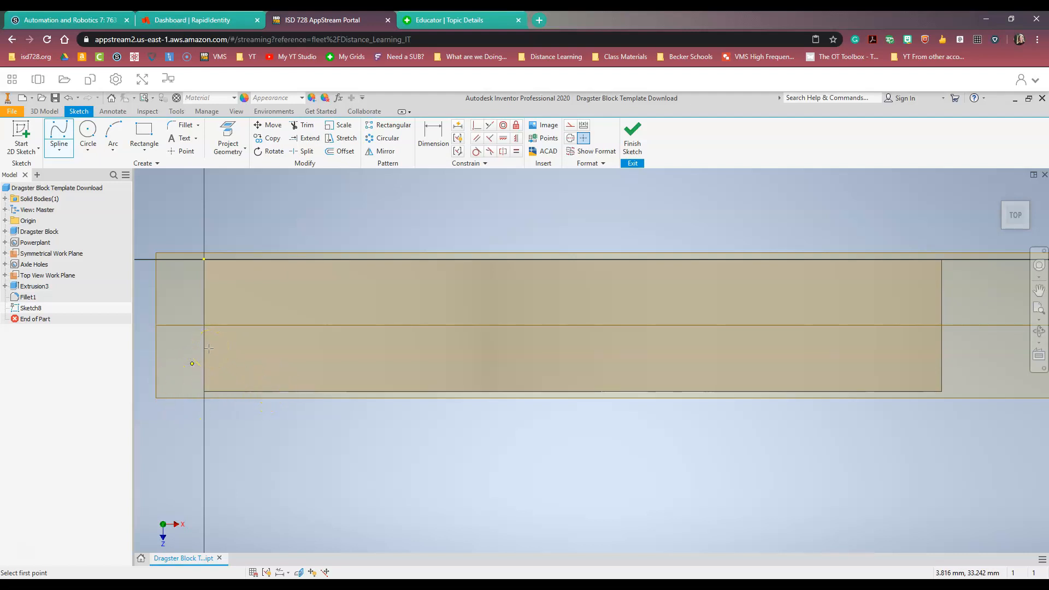
{"action": "left_click", "coordinate": [181, 359]}
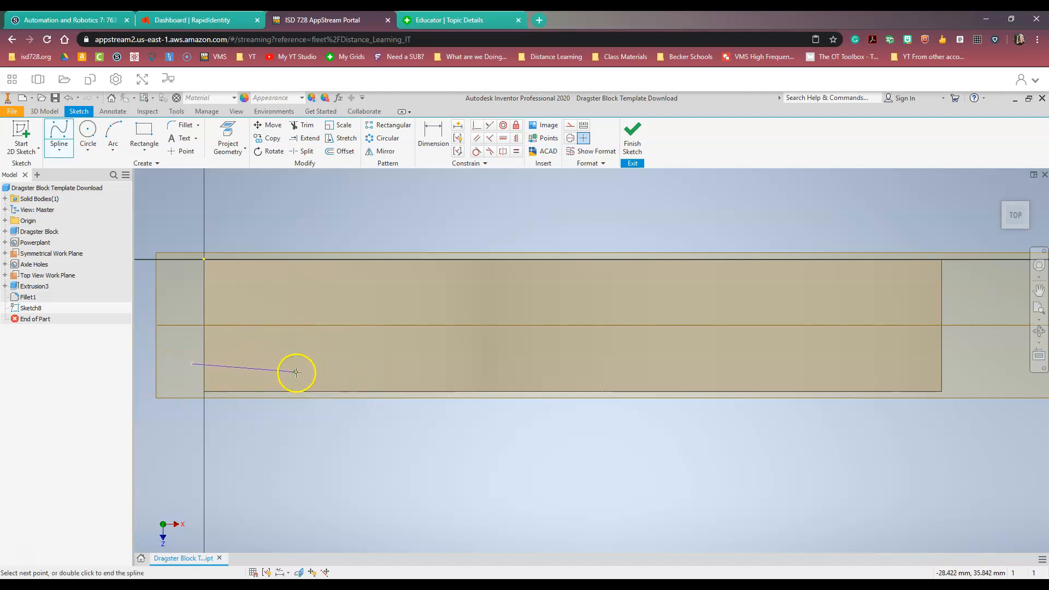
{"action": "left_click", "coordinate": [235, 366]}
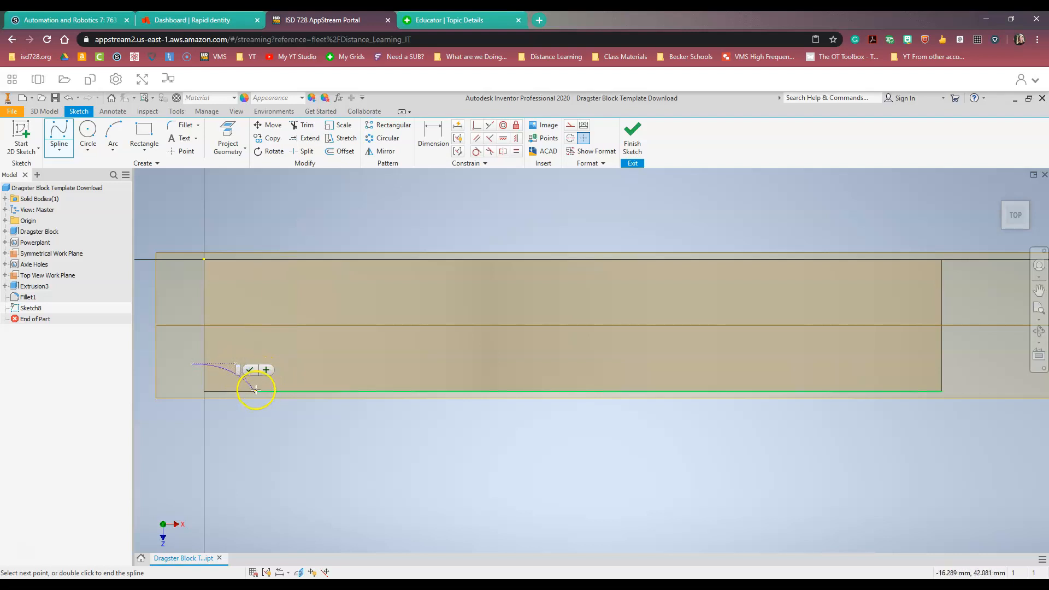
{"action": "left_click", "coordinate": [255, 384]}
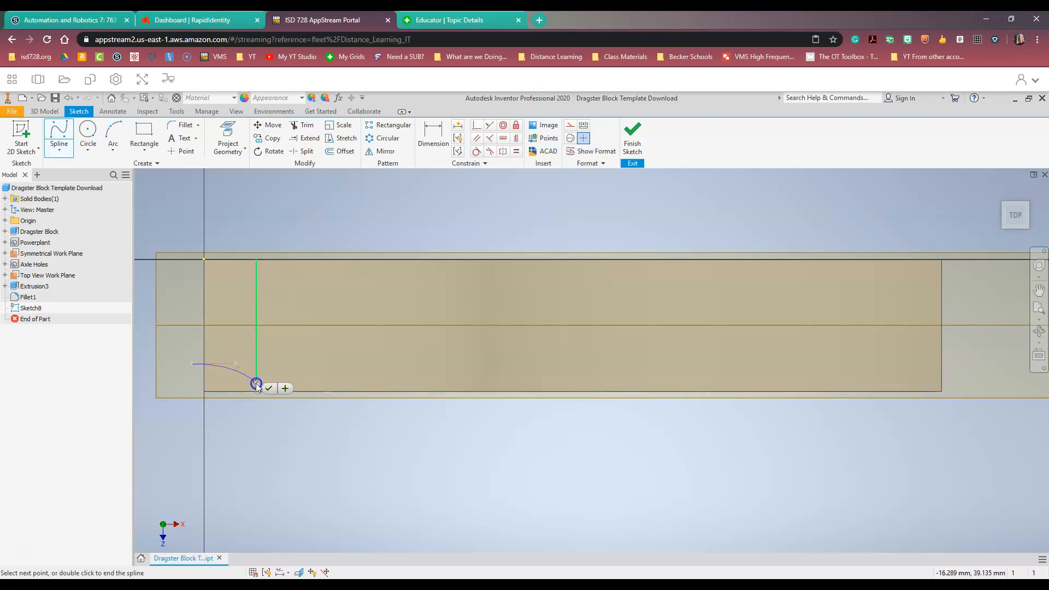
{"action": "left_click", "coordinate": [265, 410]}
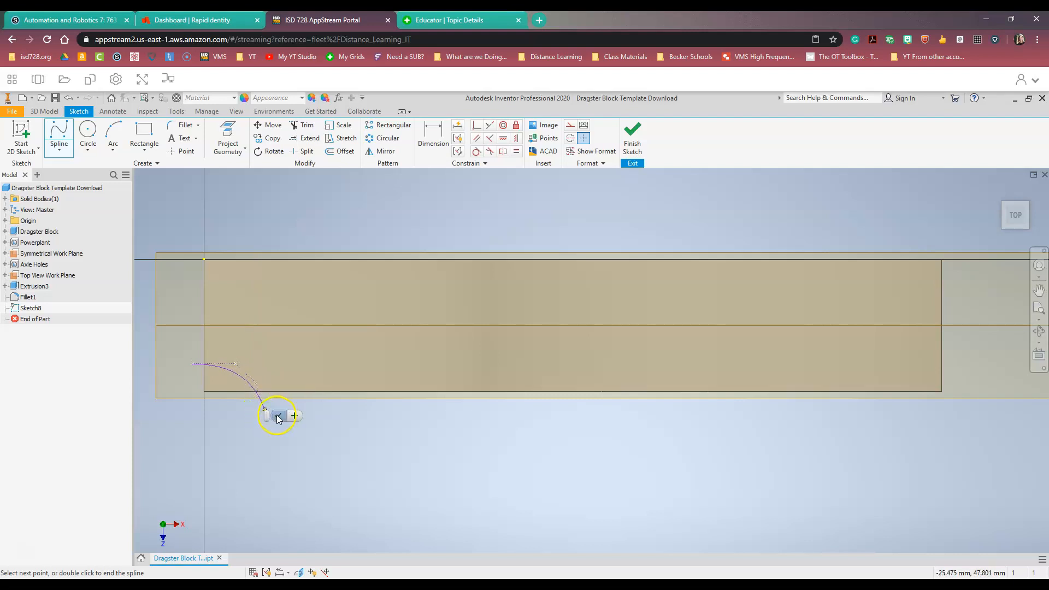
{"action": "left_click", "coordinate": [277, 417]}
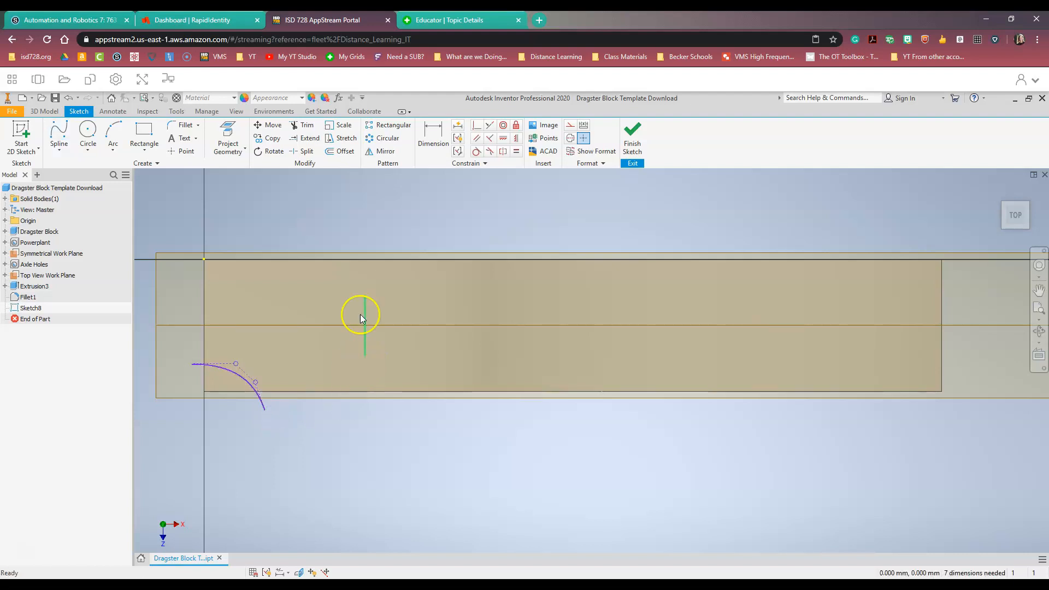
Step: Draw a short horizontal line from the spline's outer end, running outside the block parallel to its long side
{"action": "left_click", "coordinate": [65, 148]}
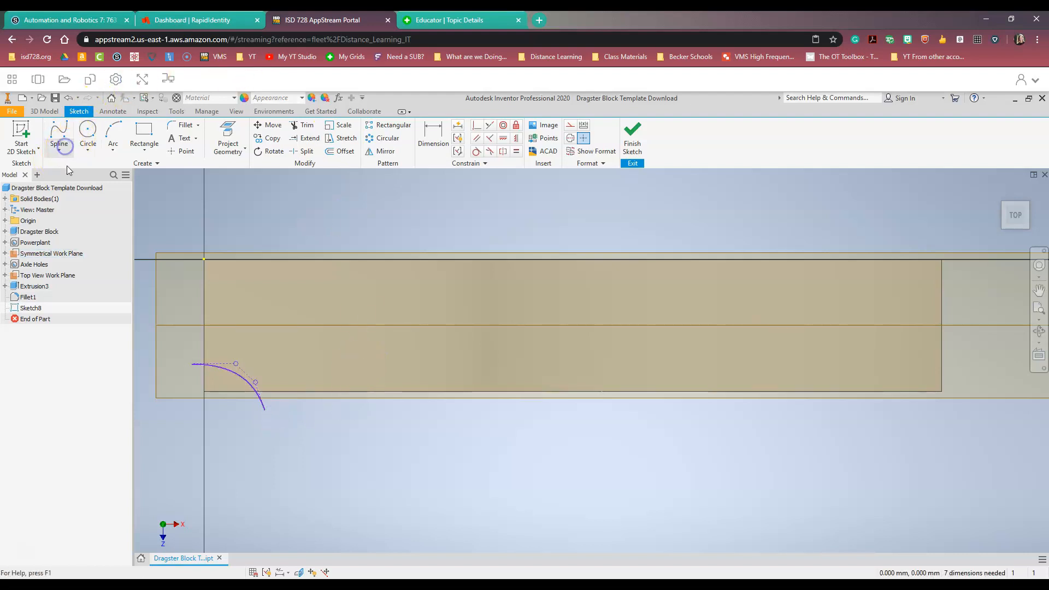
{"action": "left_click", "coordinate": [61, 173]}
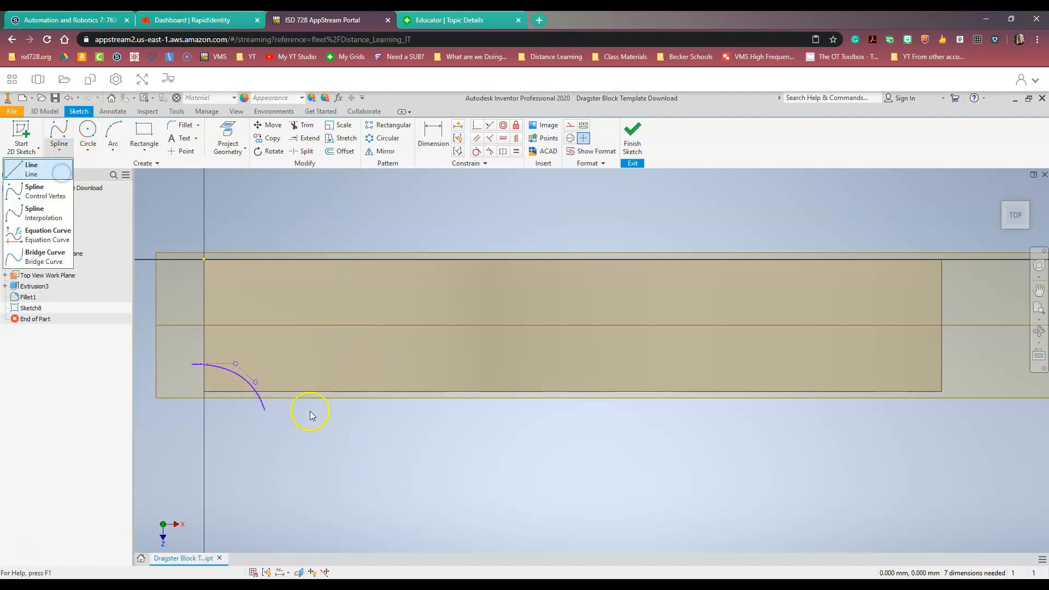
{"action": "left_click", "coordinate": [265, 409]}
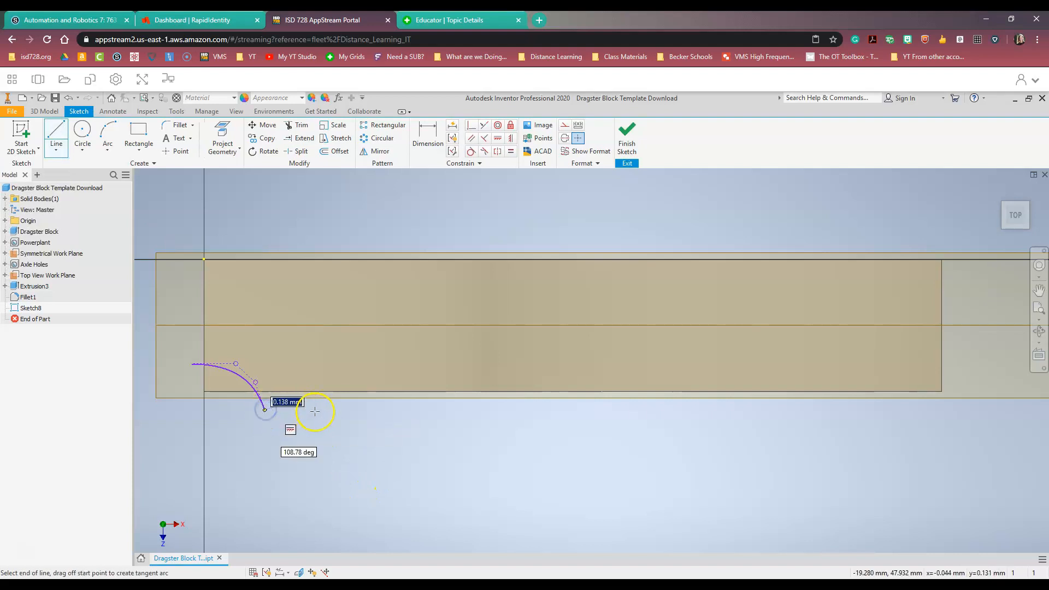
{"action": "left_click", "coordinate": [307, 411]}
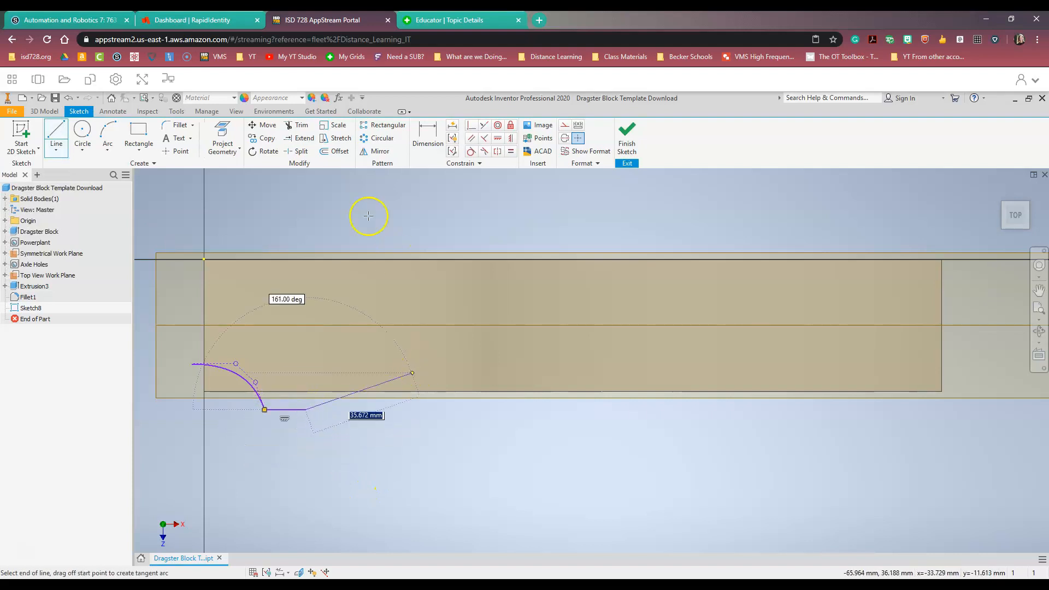
Step: Sketch a control vertex spline from the short line's end, curving inward, running parallel to the centre plane, and curving back out past the side near the front
{"action": "left_click", "coordinate": [57, 151]}
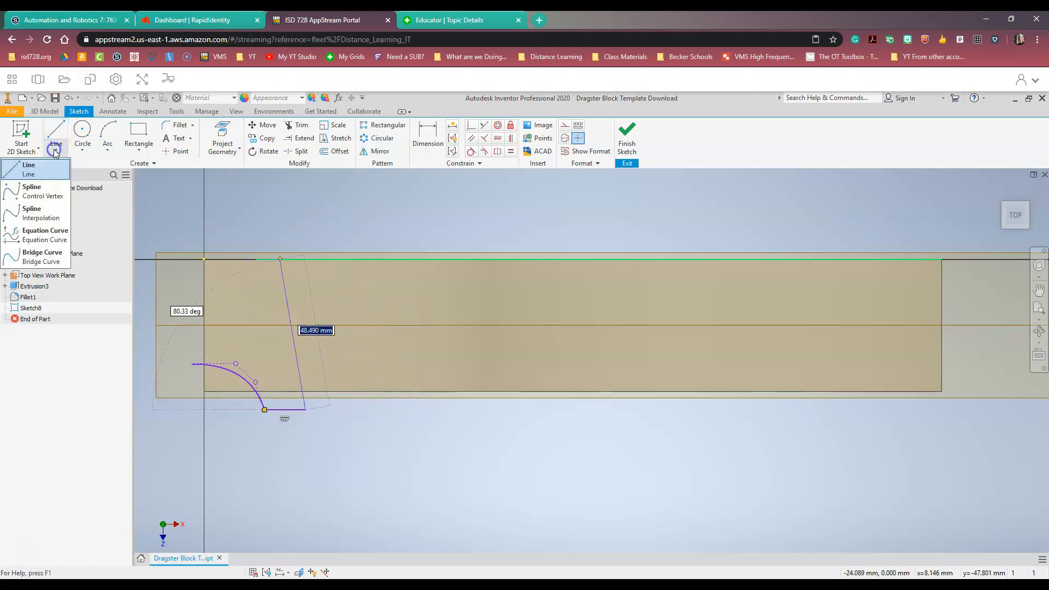
{"action": "left_click", "coordinate": [44, 192]}
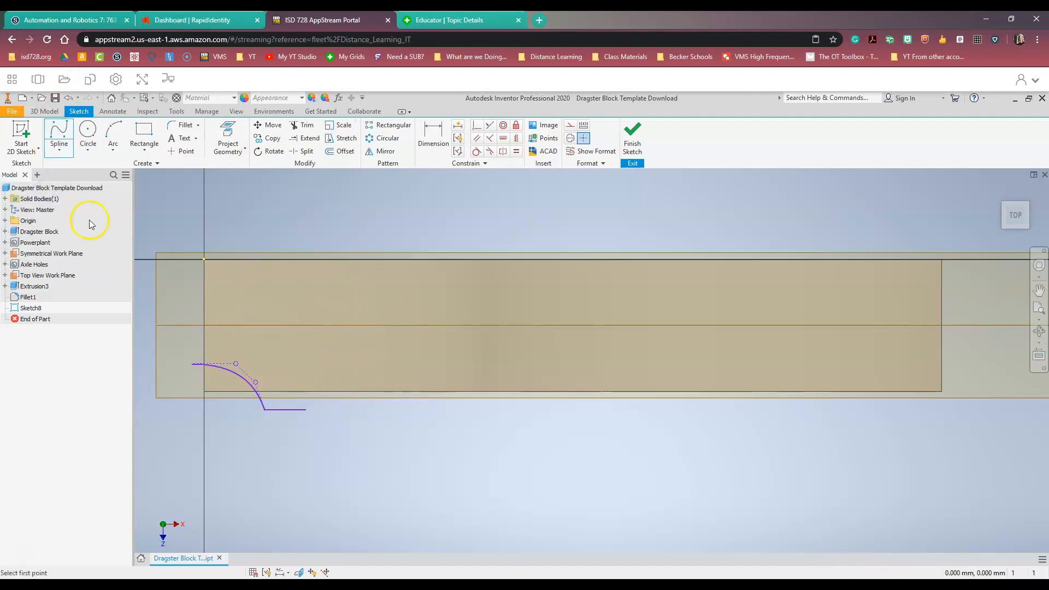
{"action": "left_click", "coordinate": [307, 410]}
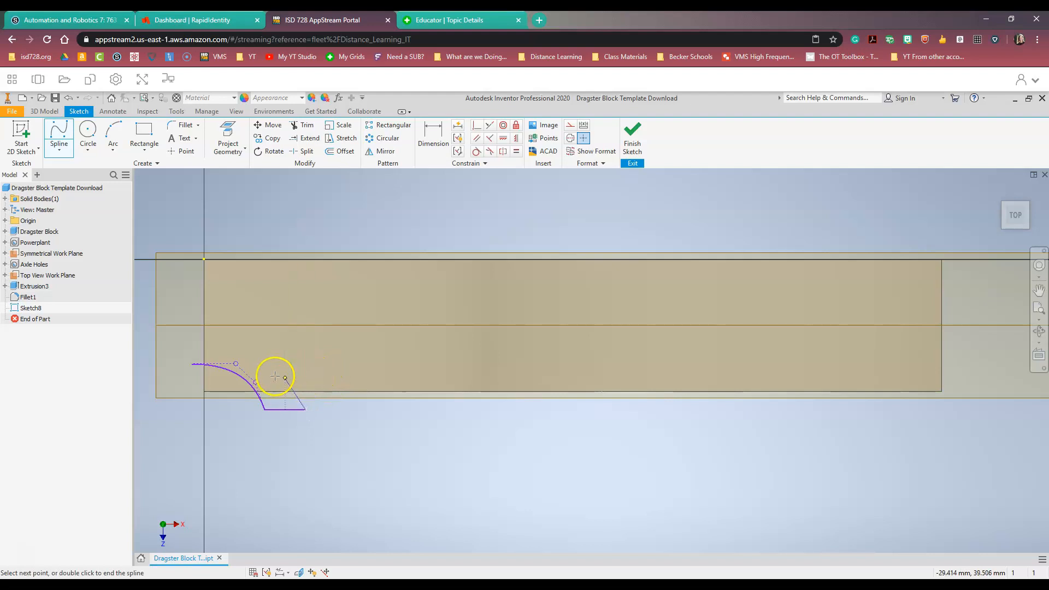
{"action": "left_click", "coordinate": [321, 382]}
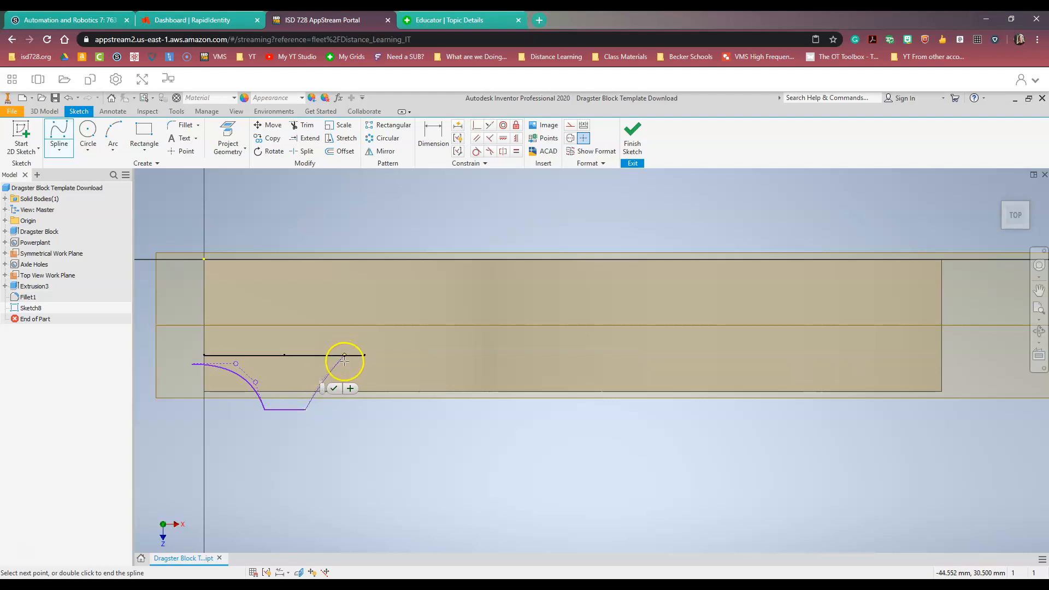
{"action": "left_click", "coordinate": [336, 365]}
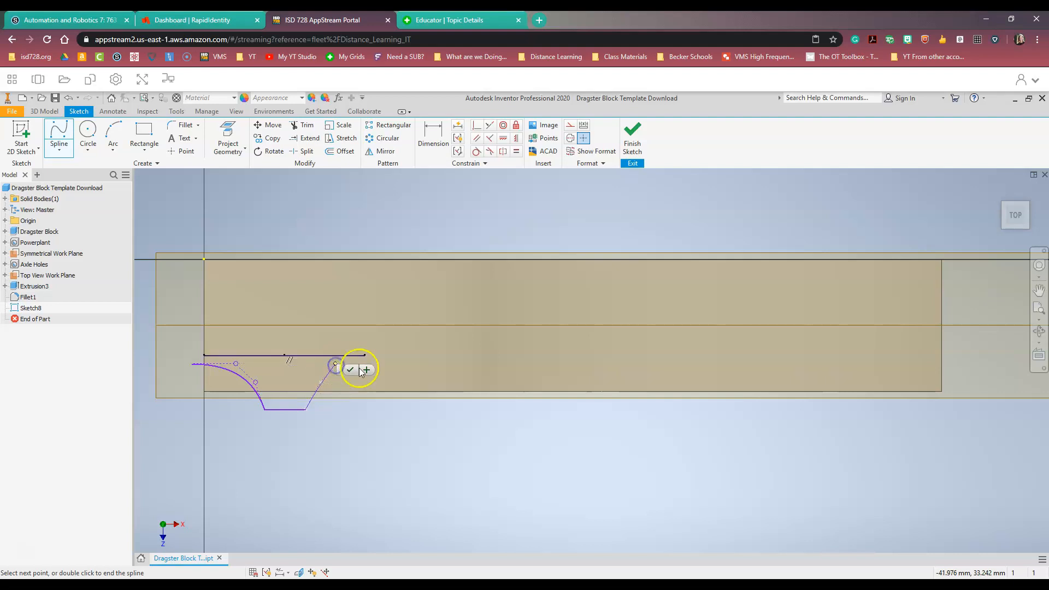
{"action": "left_click", "coordinate": [403, 364]}
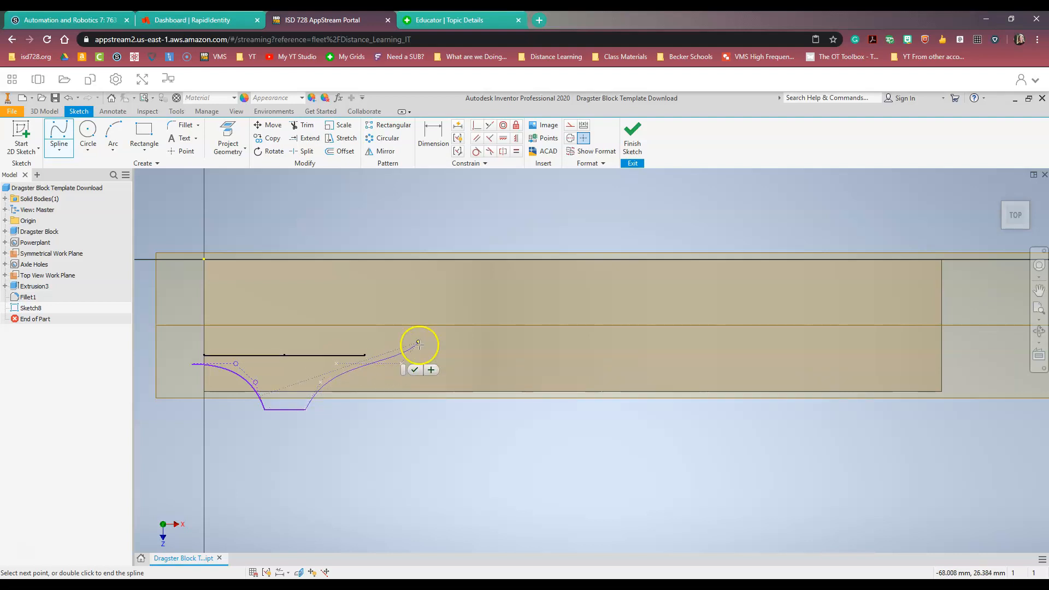
{"action": "left_click", "coordinate": [419, 344]}
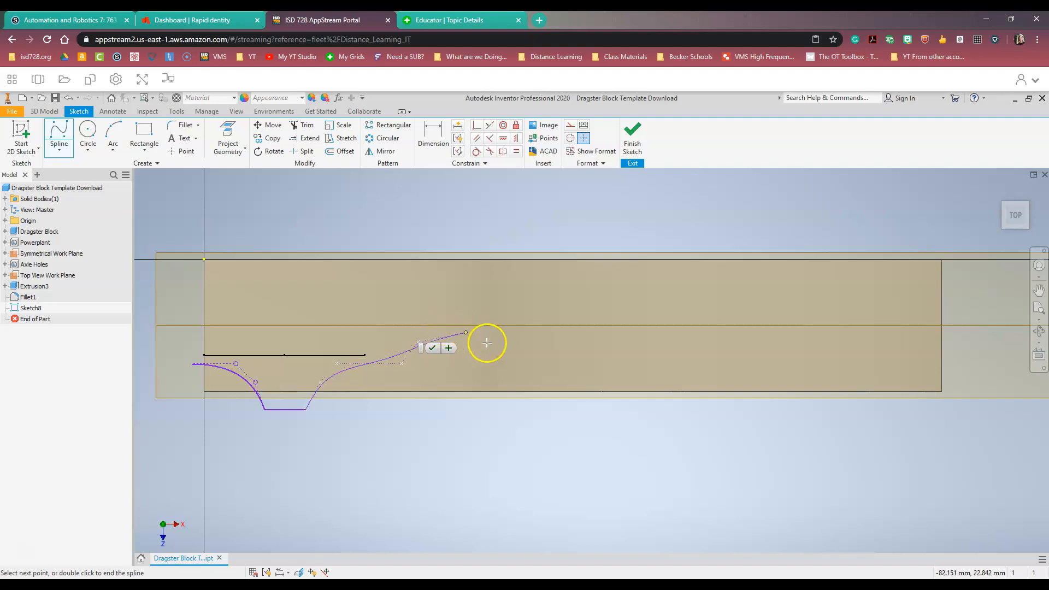
{"action": "left_click", "coordinate": [507, 345]}
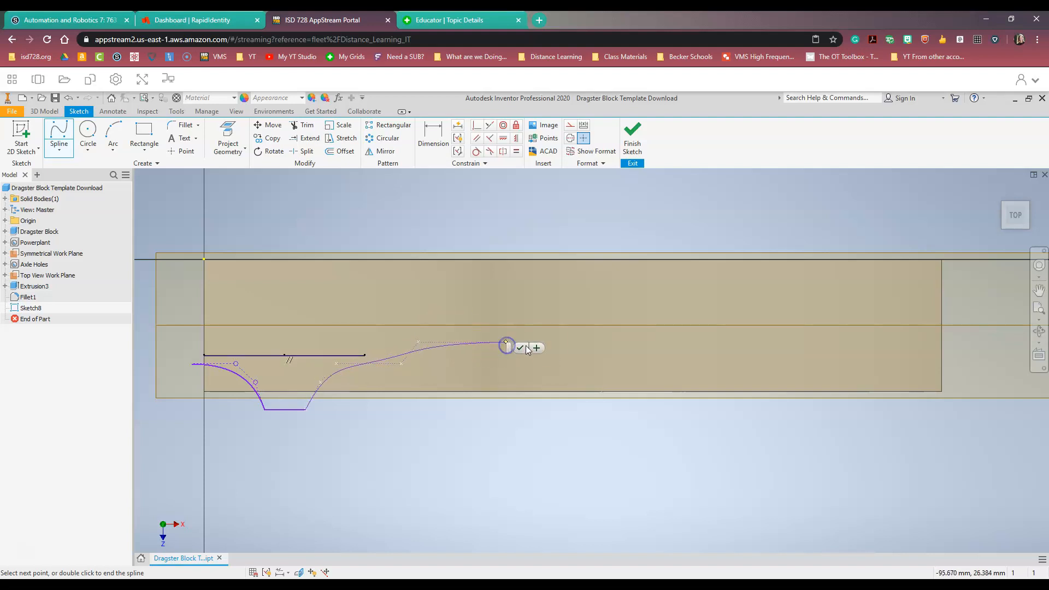
{"action": "left_click", "coordinate": [598, 343]}
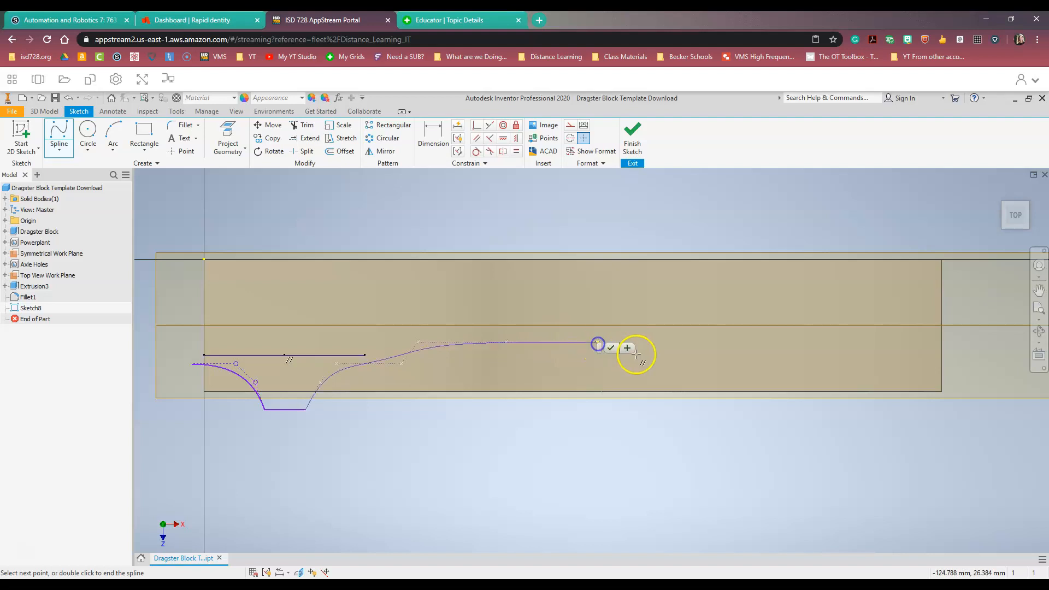
{"action": "left_click", "coordinate": [683, 343]}
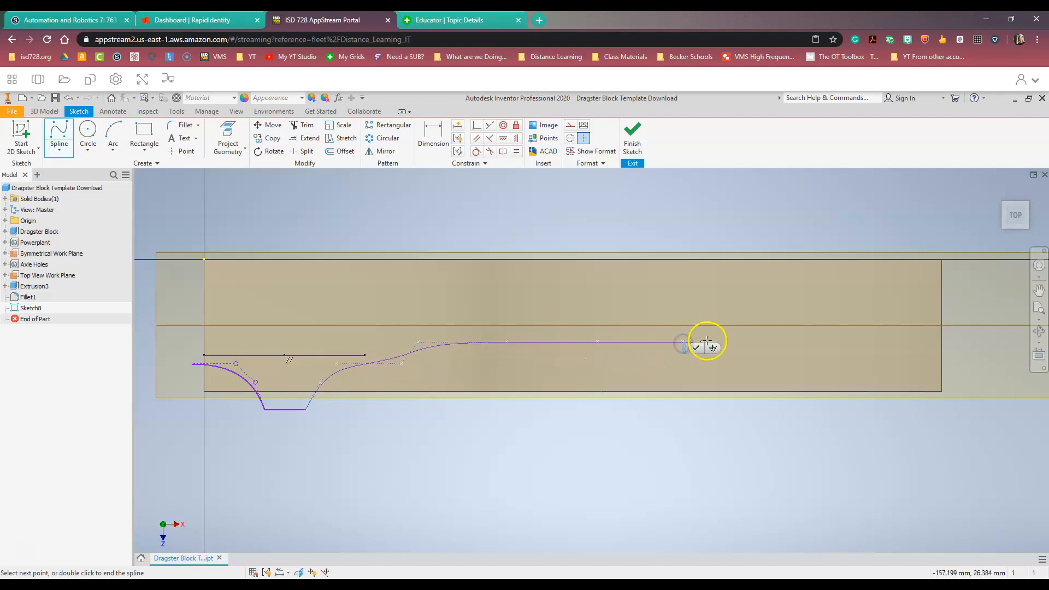
{"action": "left_click", "coordinate": [740, 343]}
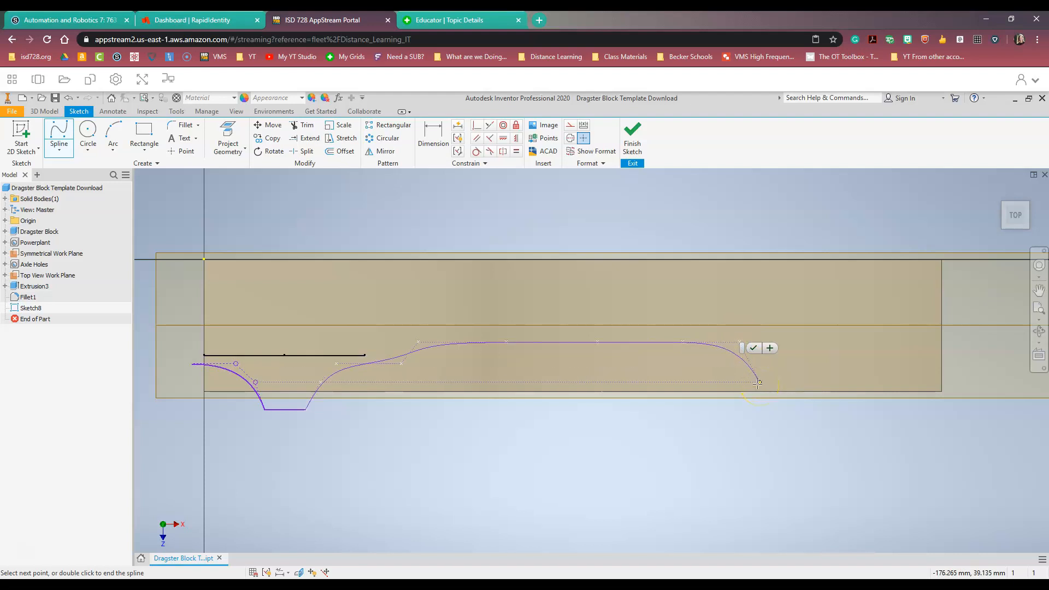
{"action": "left_click", "coordinate": [758, 384]}
{"action": "left_click", "coordinate": [766, 406]}
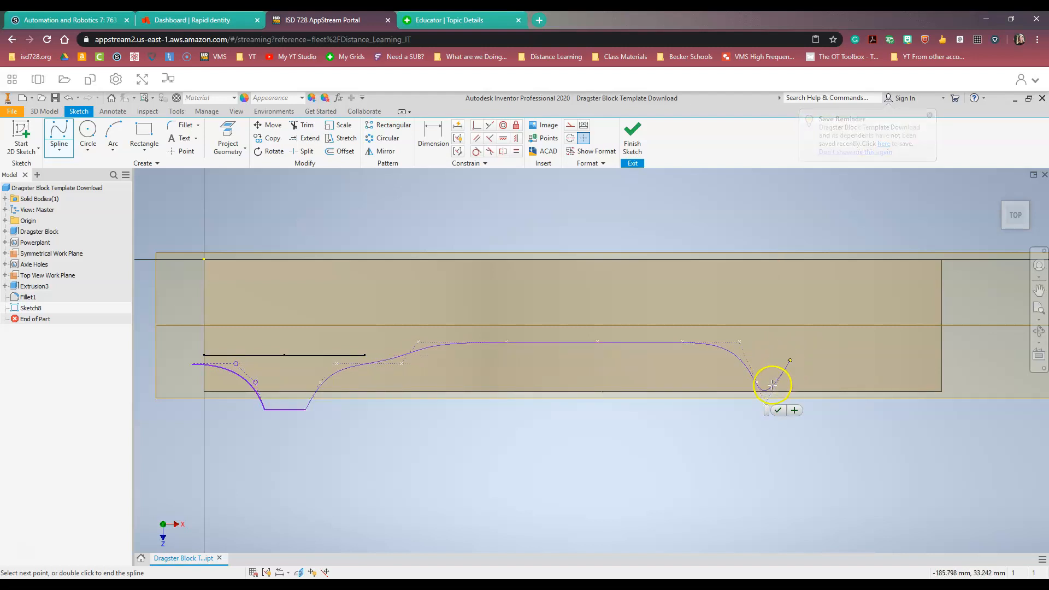
{"action": "left_click", "coordinate": [777, 412]}
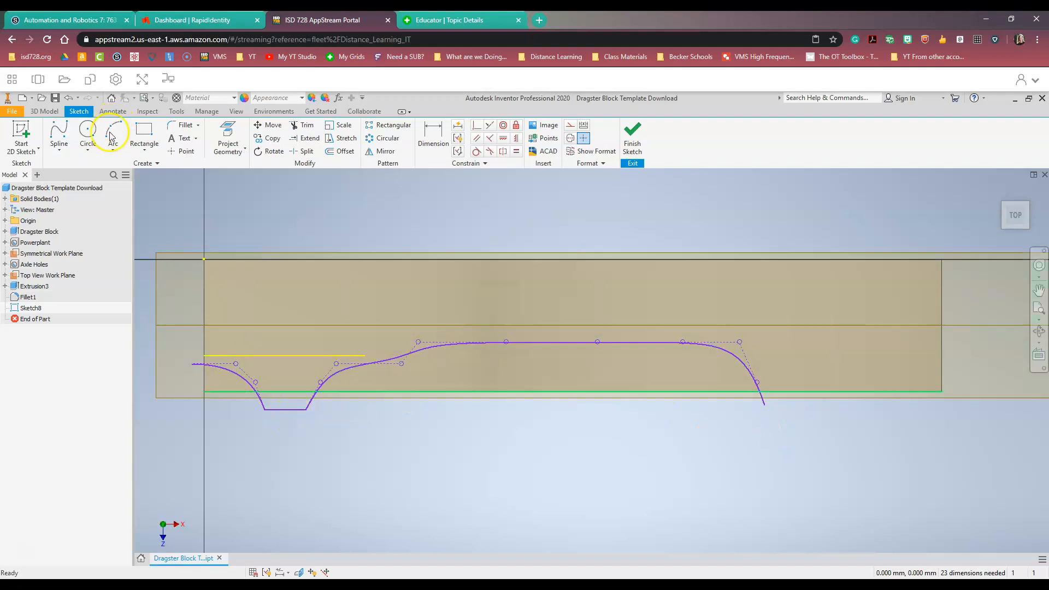
Step: Draw a horizontal line about 12 mm long from the spline's outer end near the front, running outside the block parallel to its long side
{"action": "left_click", "coordinate": [57, 158]}
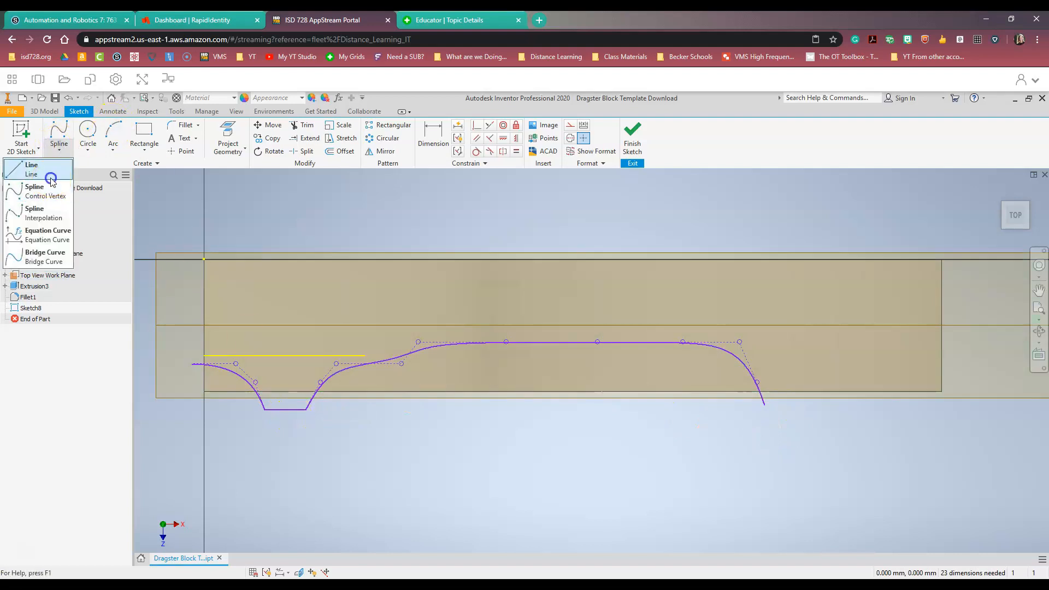
{"action": "key", "text": "l"}
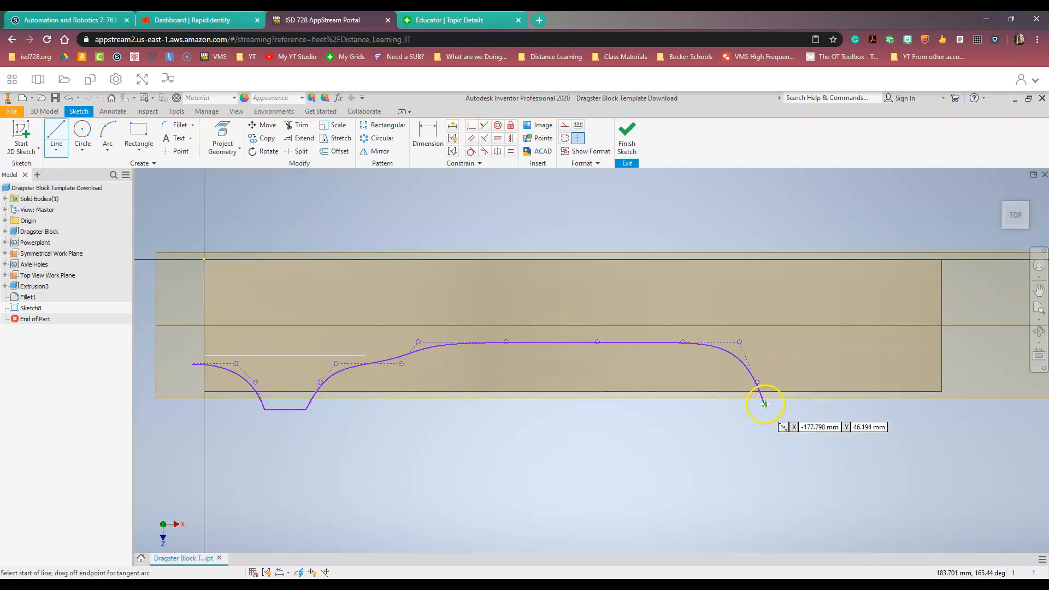
{"action": "left_click", "coordinate": [766, 405]}
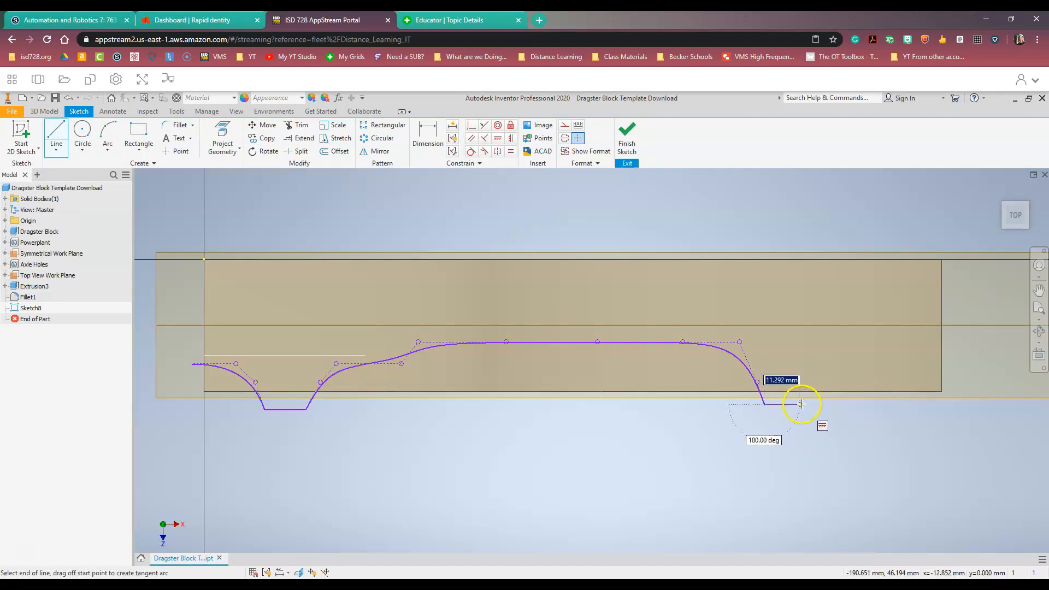
{"action": "left_click", "coordinate": [802, 404]}
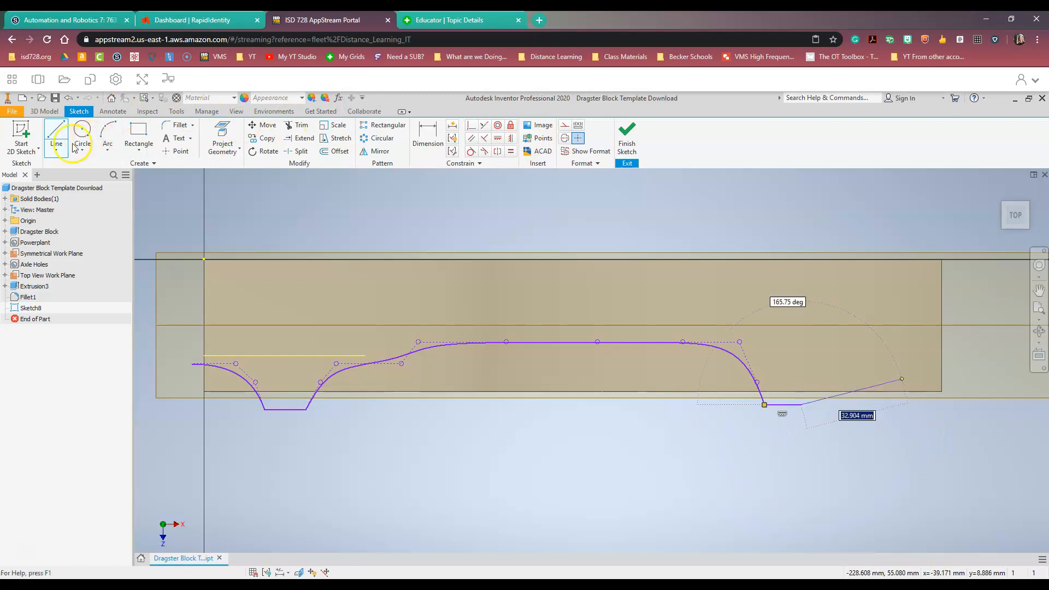
Step: Sketch a control vertex spline from the short line's end, curving inward to the block's front end at the Symmetrical Work Plane
{"action": "left_click", "coordinate": [56, 153]}
{"action": "left_click", "coordinate": [41, 197]}
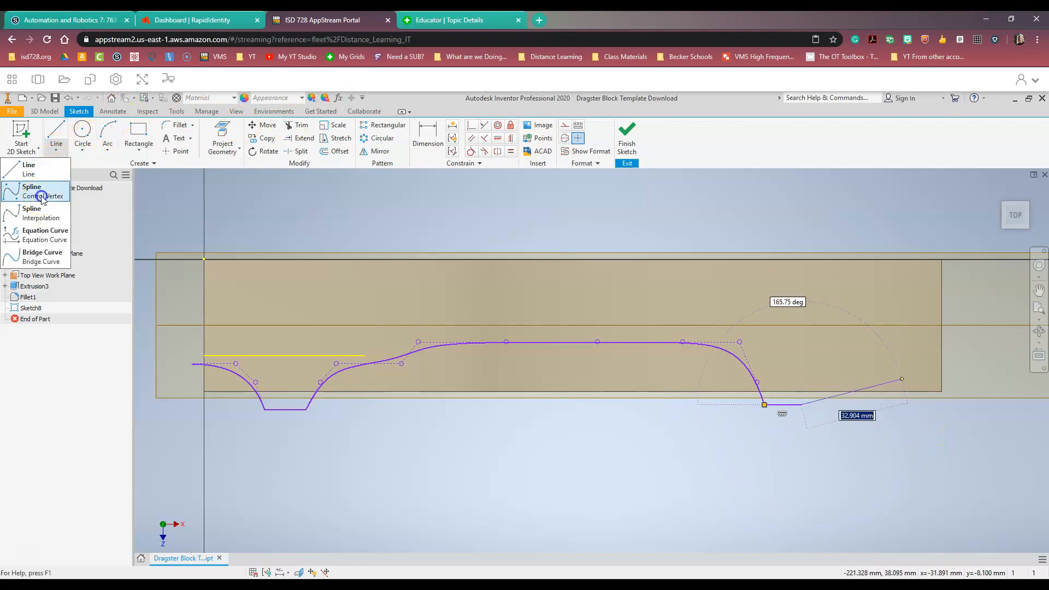
{"action": "left_click", "coordinate": [801, 404]}
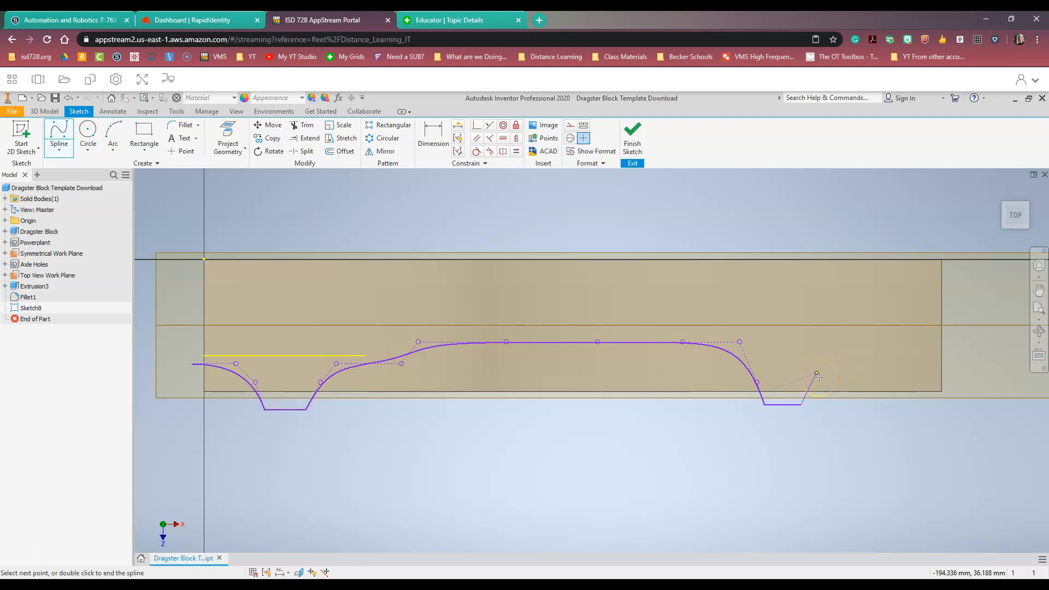
{"action": "left_click", "coordinate": [818, 374]}
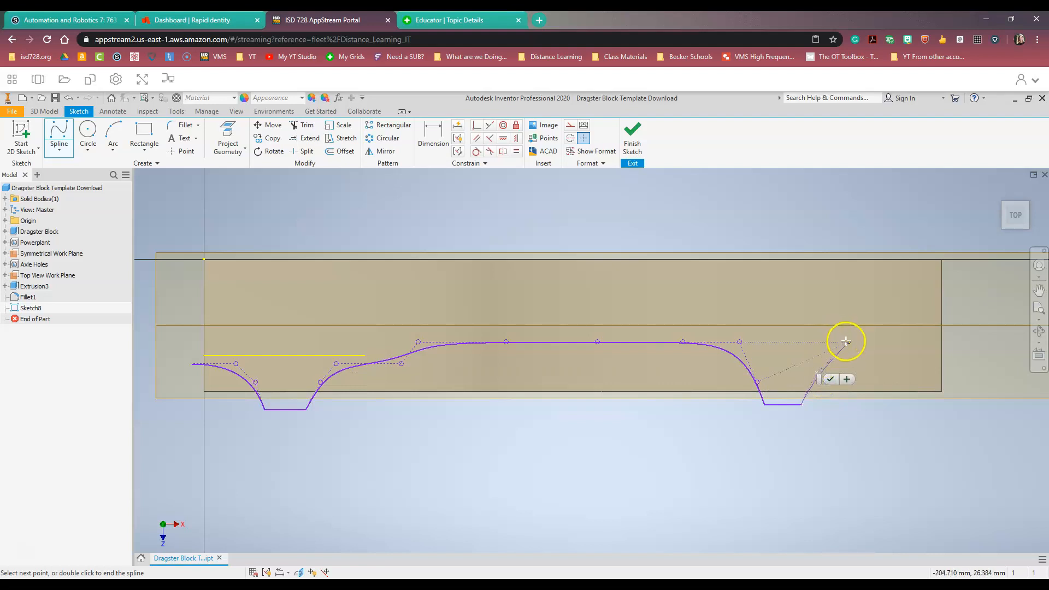
{"action": "left_click", "coordinate": [849, 343]}
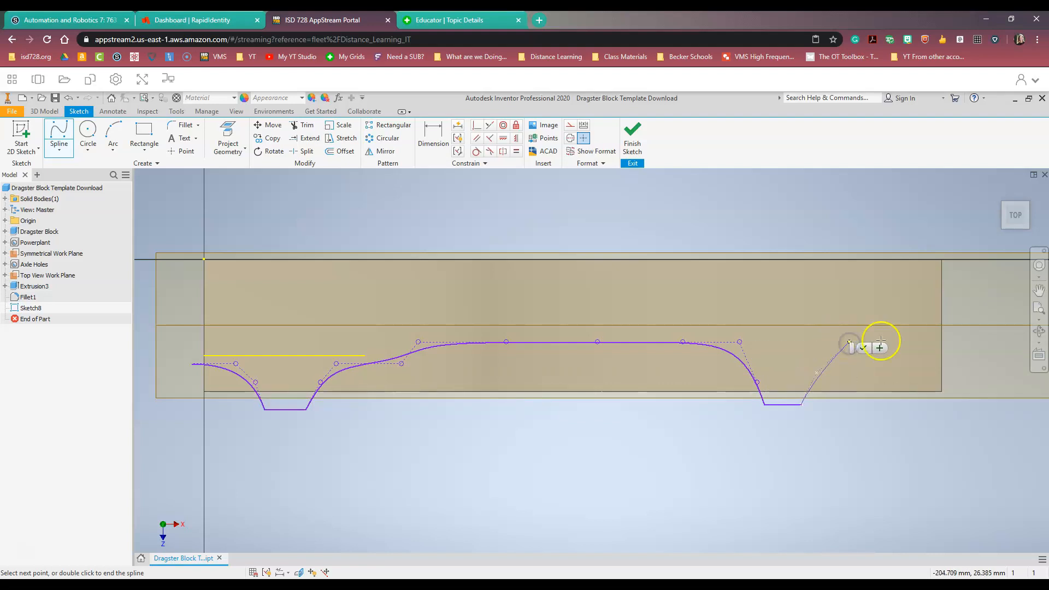
{"action": "left_click", "coordinate": [938, 345]}
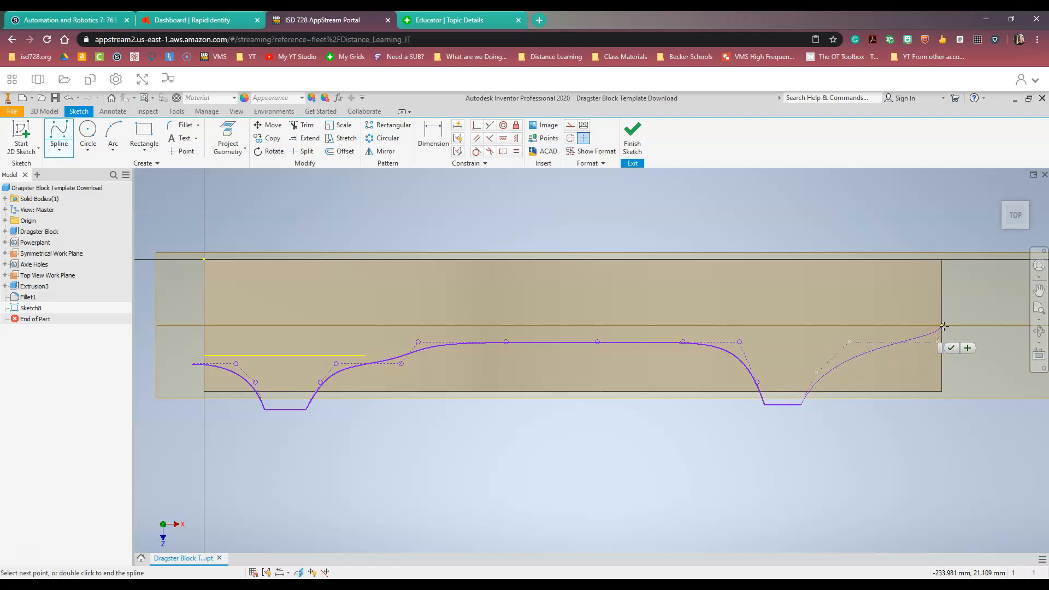
{"action": "left_click", "coordinate": [942, 326]}
{"action": "left_click", "coordinate": [956, 332]}
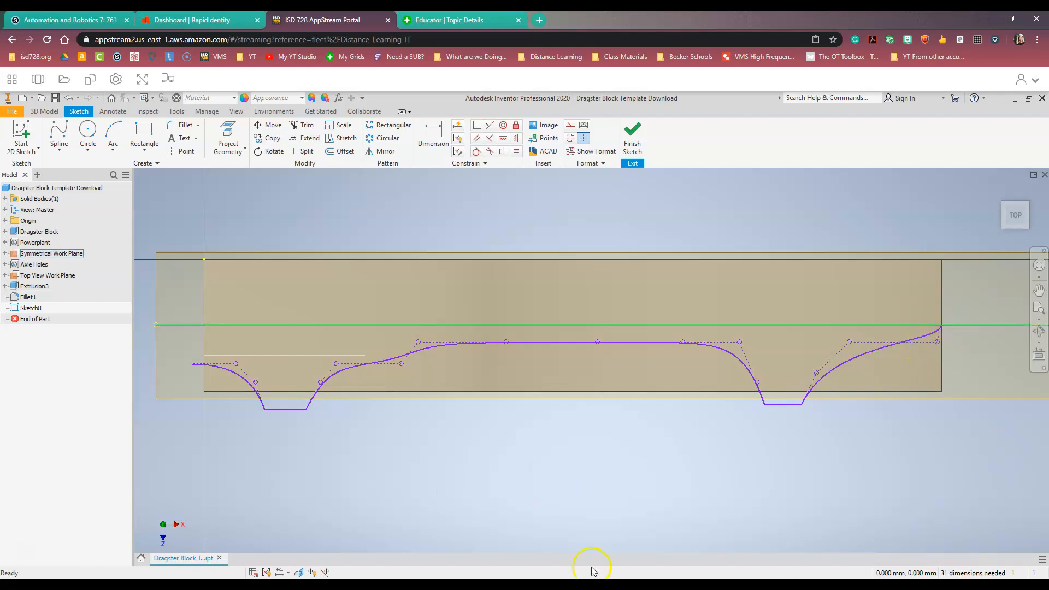
Step: Close the side outline with three lines running outside the block from the rear spline end to the front spline end, and finish the sketch
{"action": "left_click", "coordinate": [60, 151]}
{"action": "left_click", "coordinate": [51, 170]}
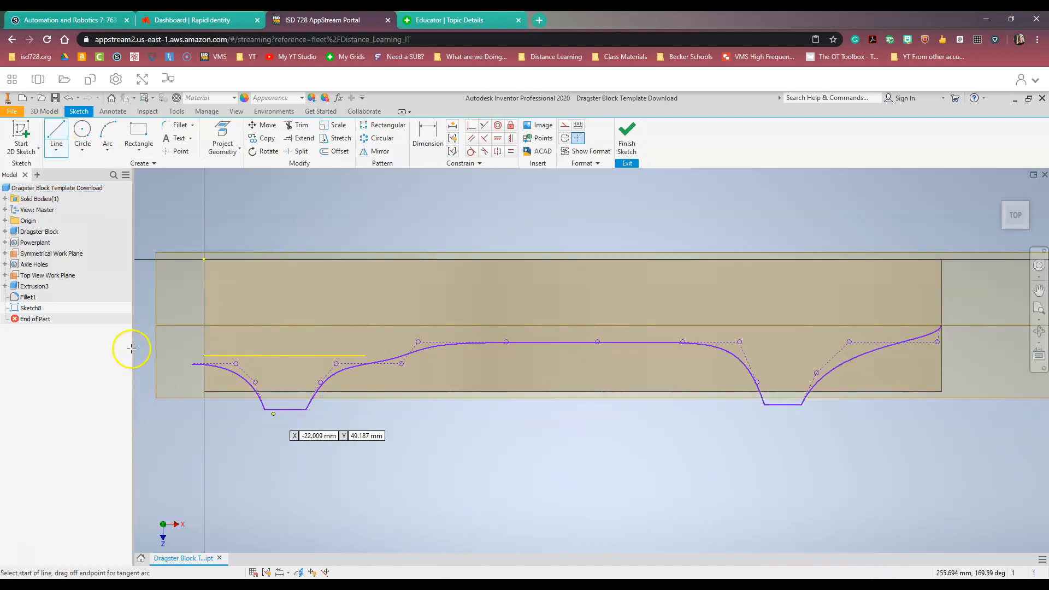
{"action": "left_click", "coordinate": [193, 363]}
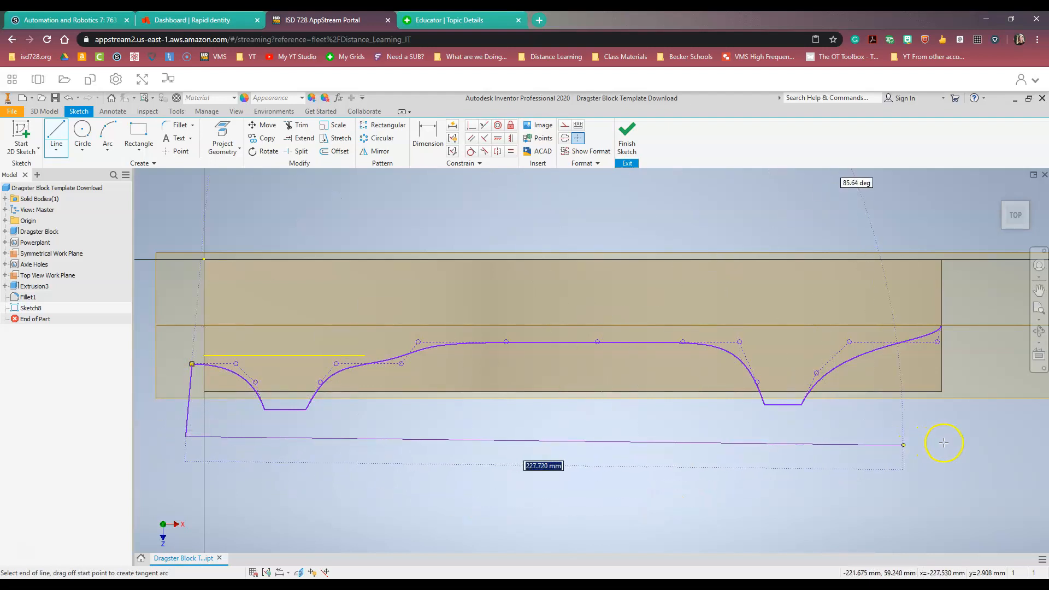
{"action": "left_click", "coordinate": [1005, 453]}
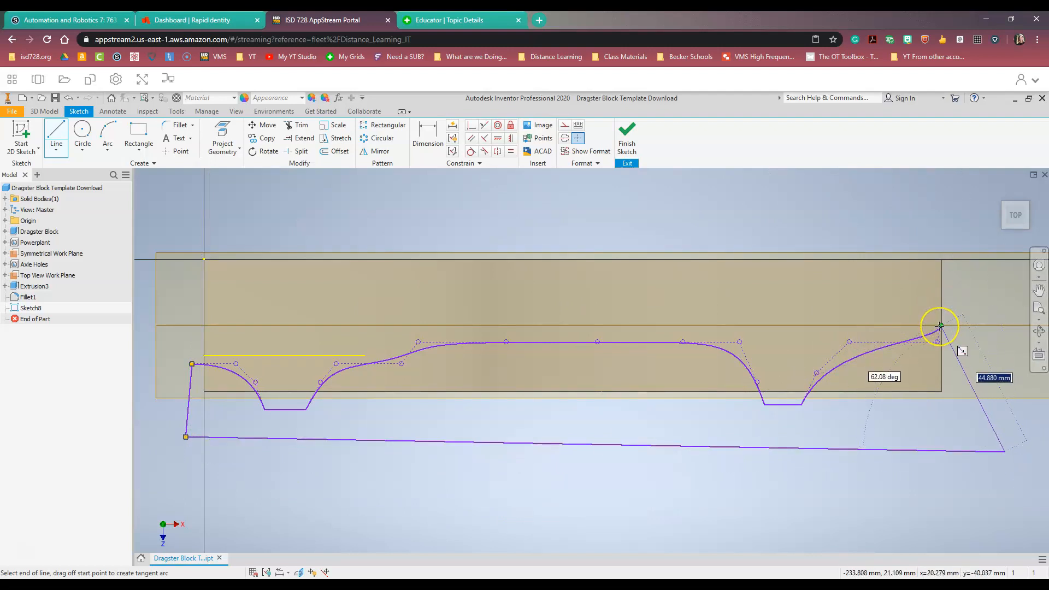
{"action": "left_click", "coordinate": [939, 326]}
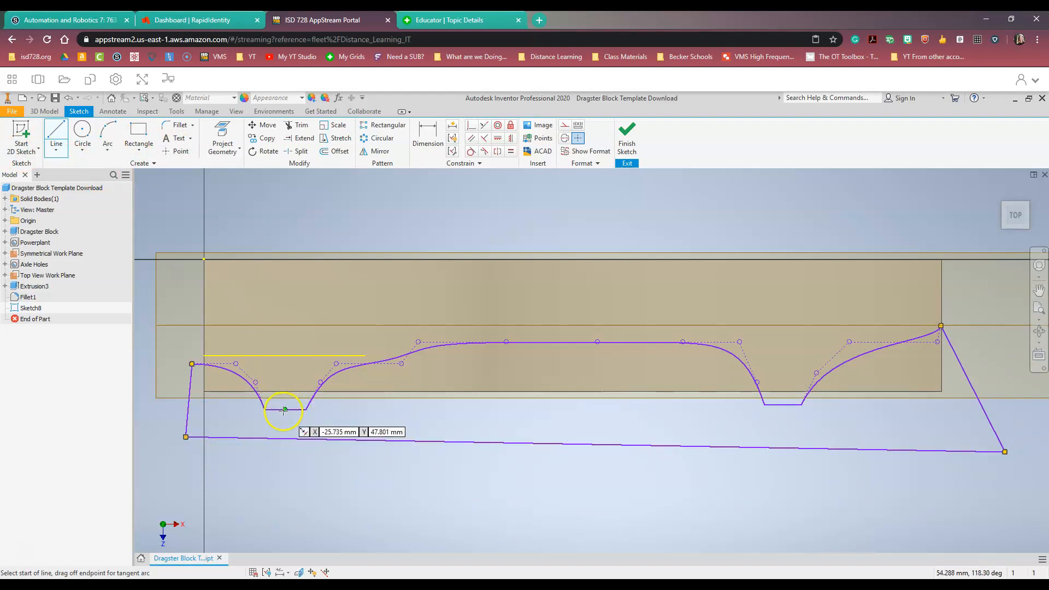
{"action": "left_click", "coordinate": [627, 132]}
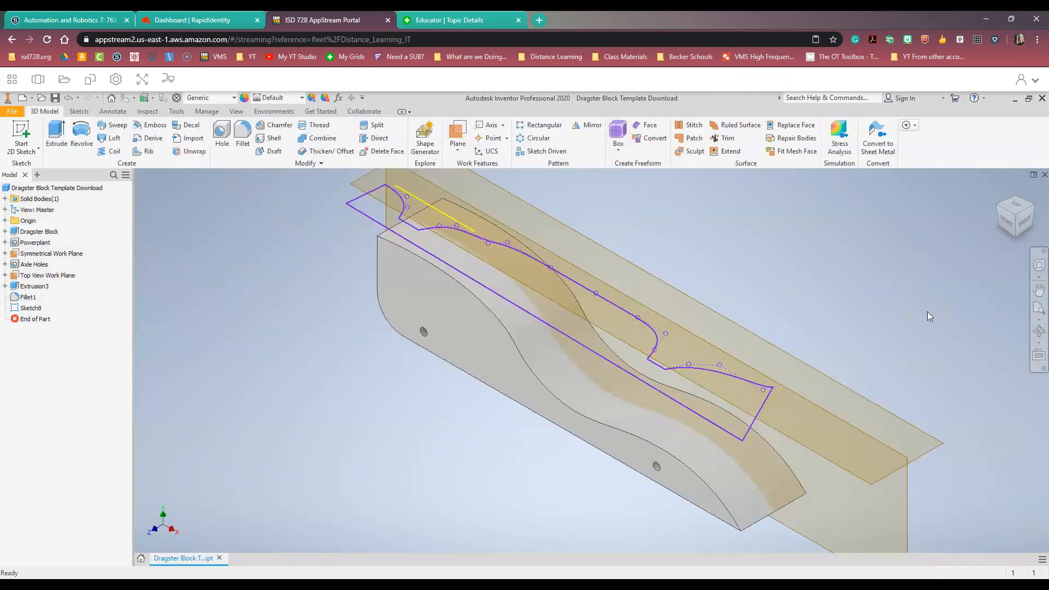
Step: Extrude the closed side profile as a cut in the flipped direction through all of the block, and save the part
{"action": "left_click", "coordinate": [53, 137]}
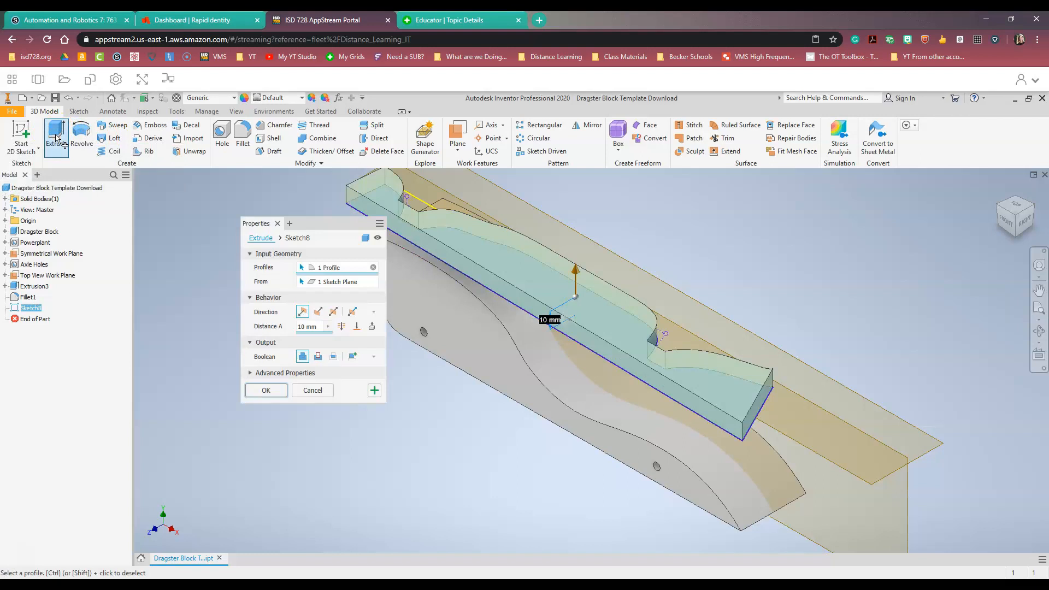
{"action": "left_click", "coordinate": [319, 313]}
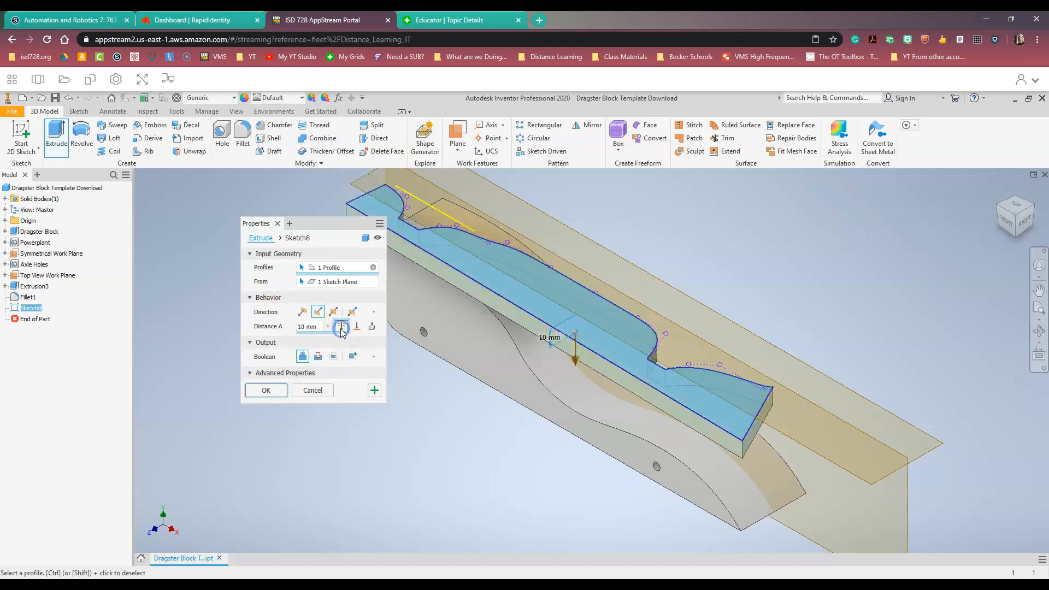
{"action": "left_click", "coordinate": [342, 327]}
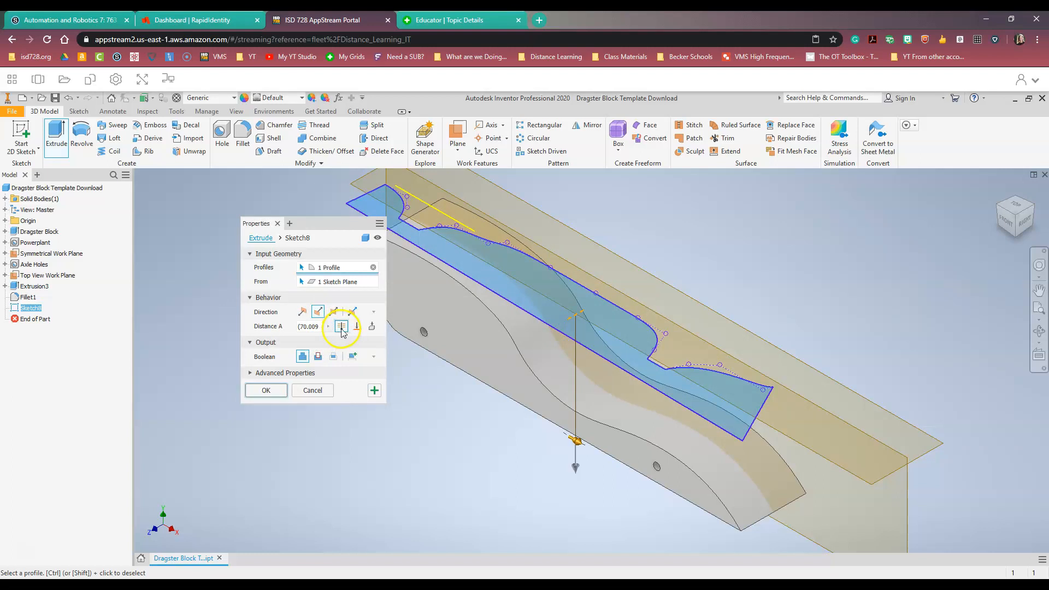
{"action": "left_click", "coordinate": [319, 358]}
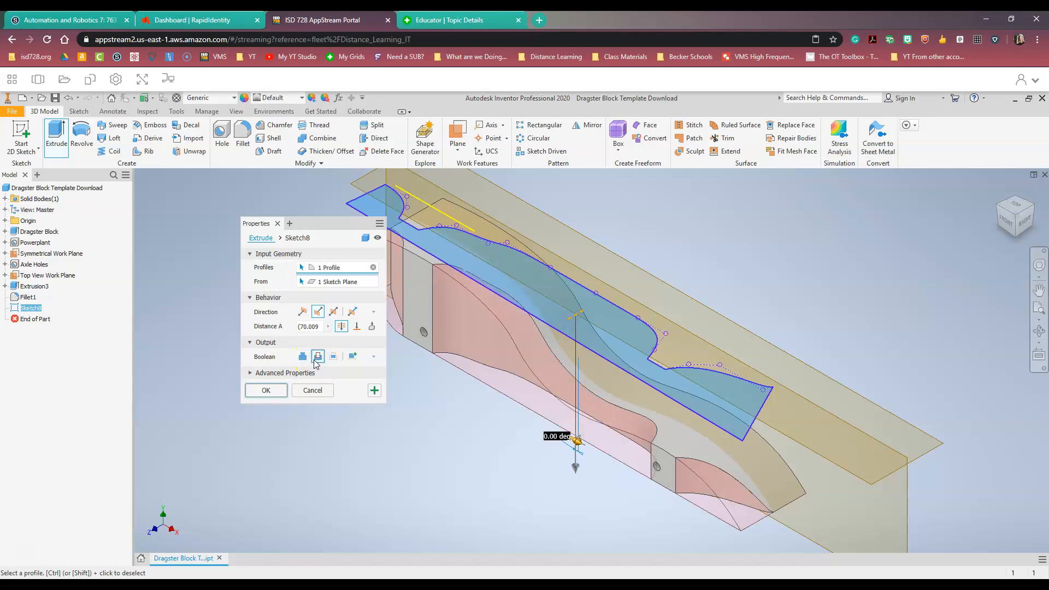
{"action": "left_click", "coordinate": [267, 391]}
{"action": "left_click", "coordinate": [341, 327]}
{"action": "left_click", "coordinate": [319, 312]}
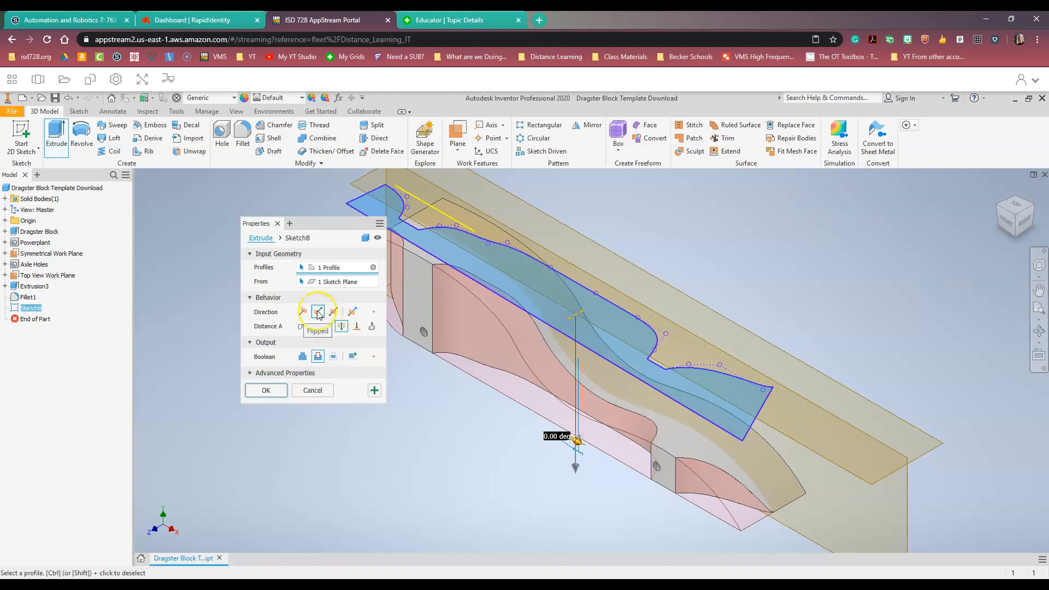
{"action": "left_click", "coordinate": [322, 358]}
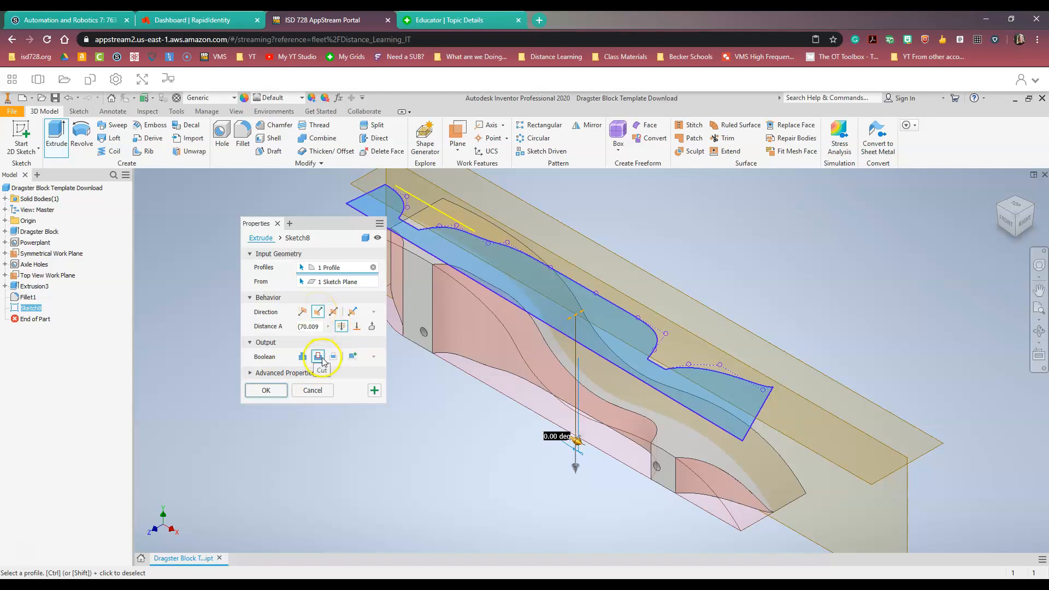
{"action": "left_click", "coordinate": [302, 358]}
{"action": "left_click", "coordinate": [266, 390]}
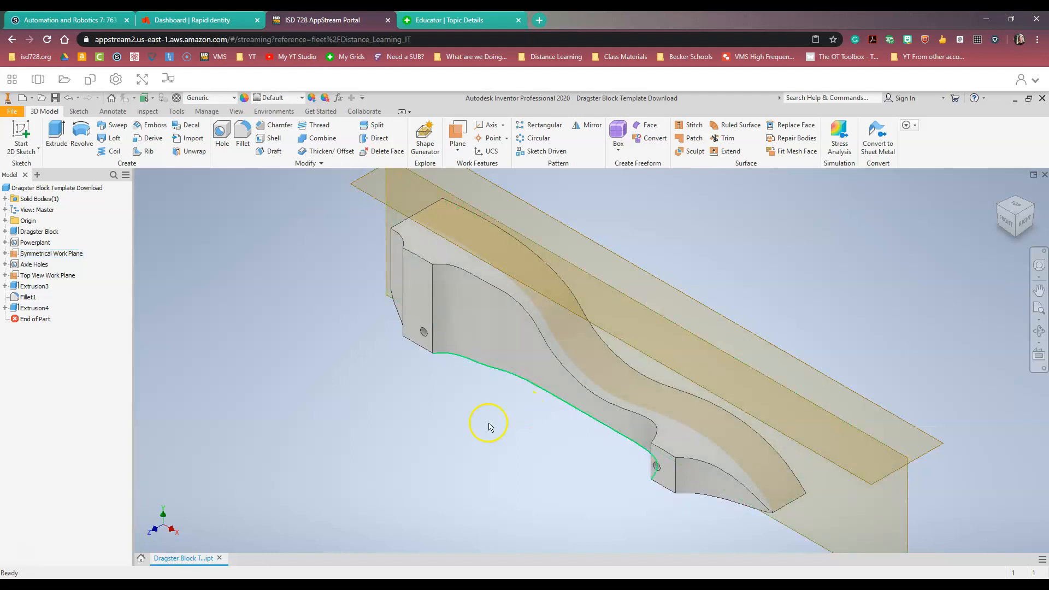
{"action": "left_click", "coordinate": [54, 98]}
Step: Mirror the side cut extrusion about the Symmetrical Work Plane to shape the opposite side of the body
{"action": "left_click", "coordinate": [584, 126]}
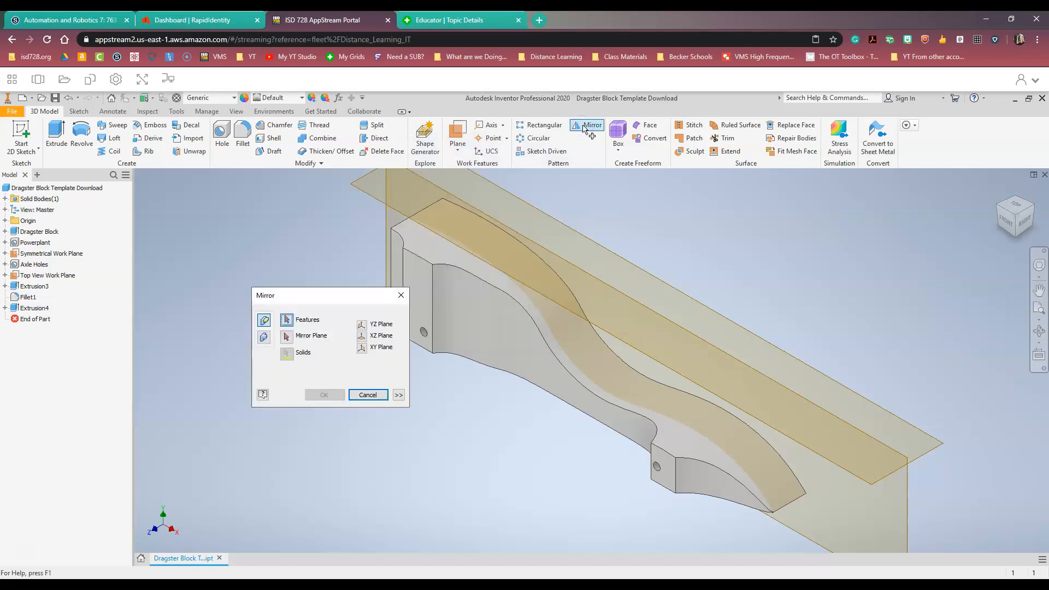
{"action": "left_click_drag", "start_coordinate": [332, 294], "coordinate": [233, 228]}
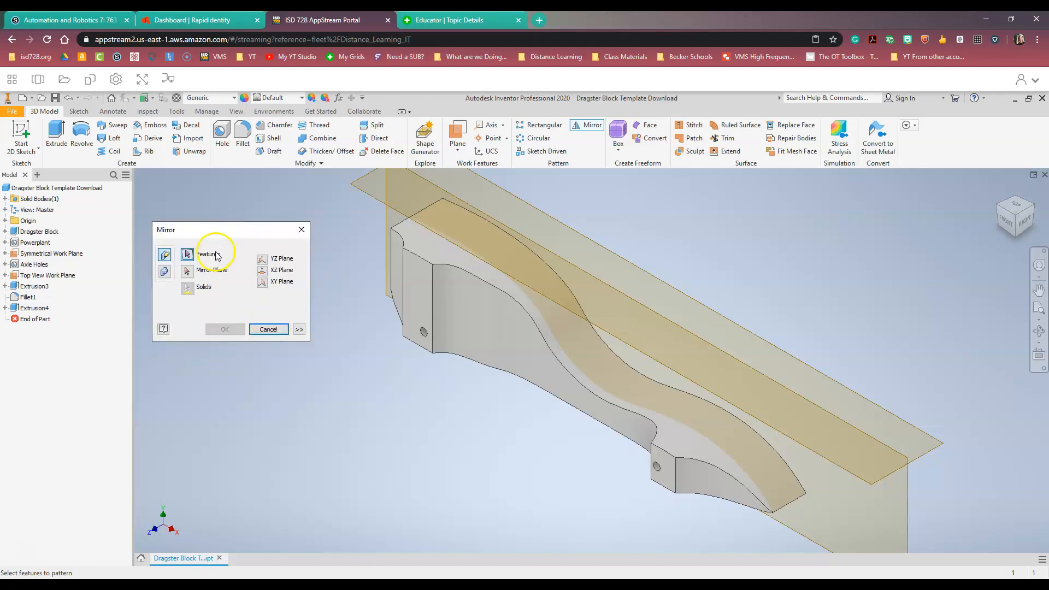
{"action": "left_click", "coordinate": [458, 310]}
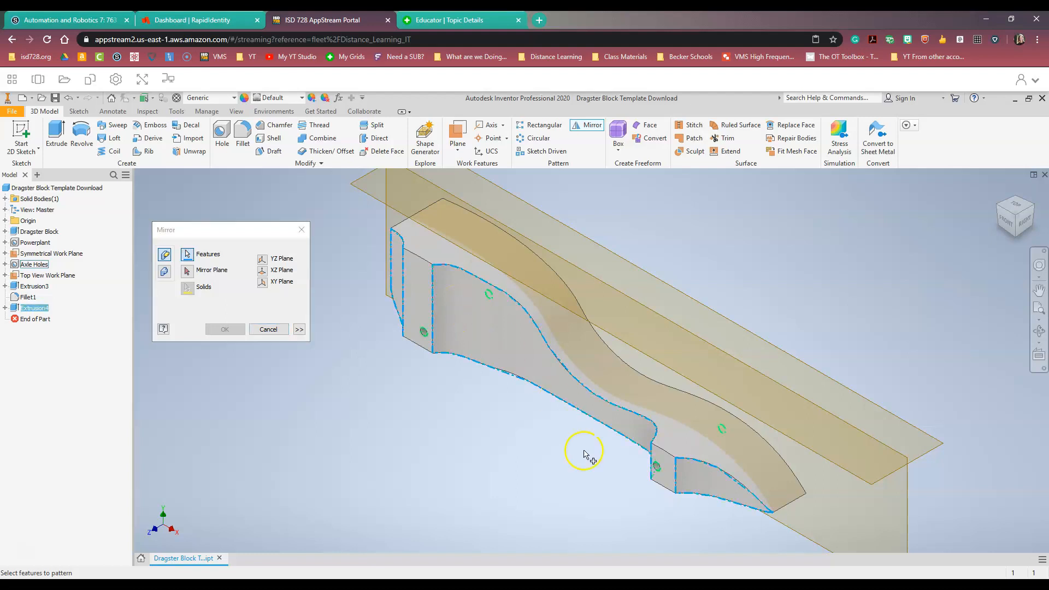
{"action": "left_click", "coordinate": [227, 272]}
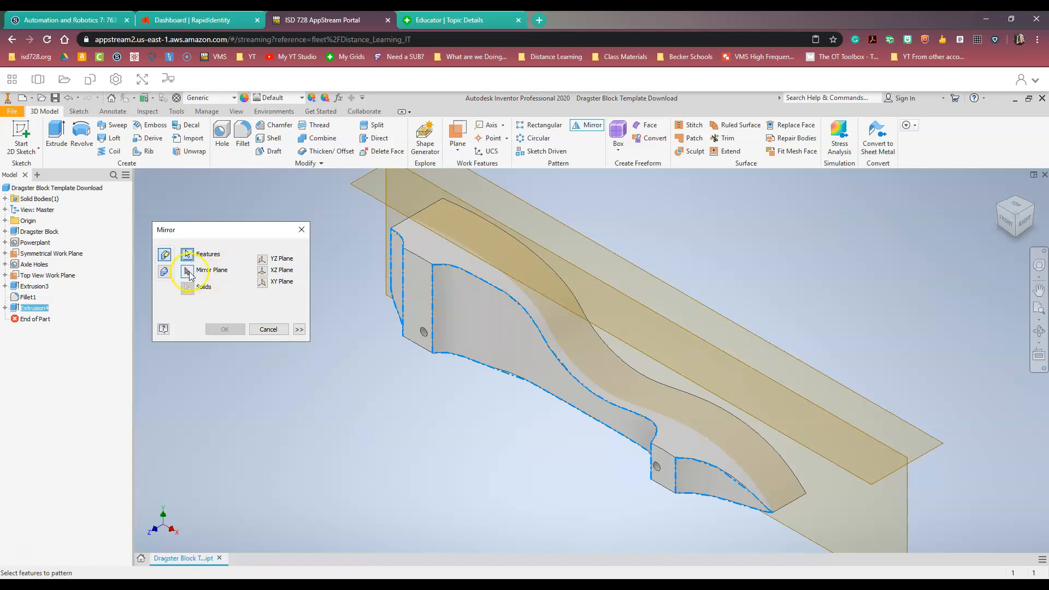
{"action": "left_click", "coordinate": [188, 272]}
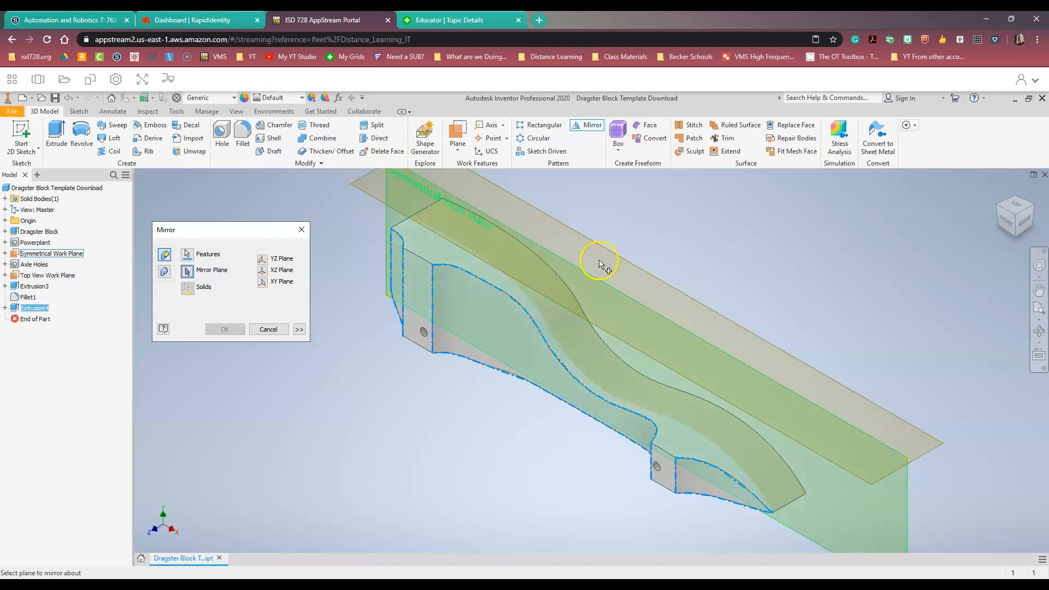
{"action": "left_click", "coordinate": [909, 486]}
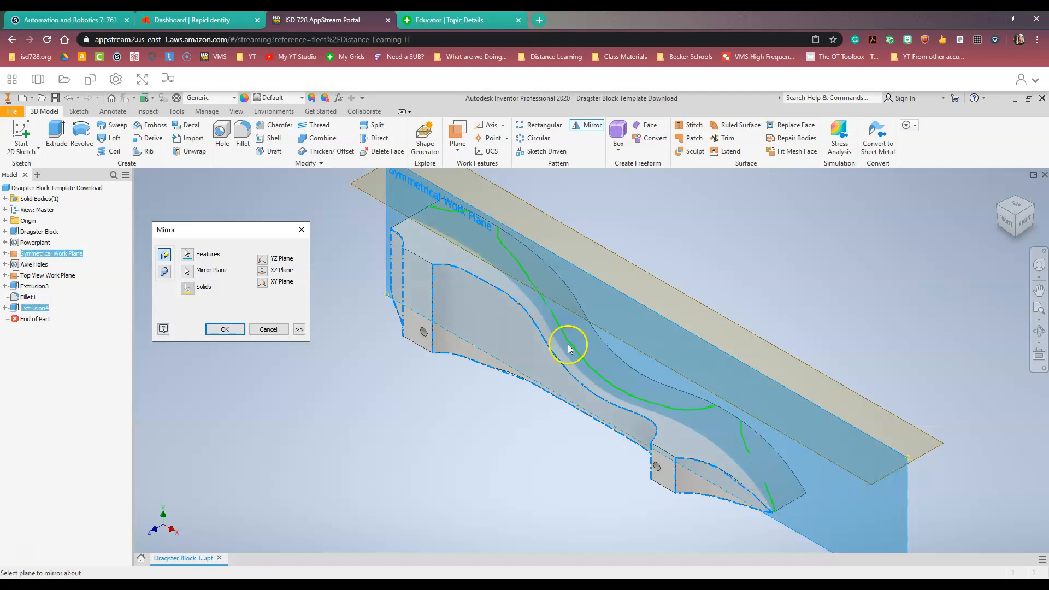
{"action": "left_click", "coordinate": [230, 330]}
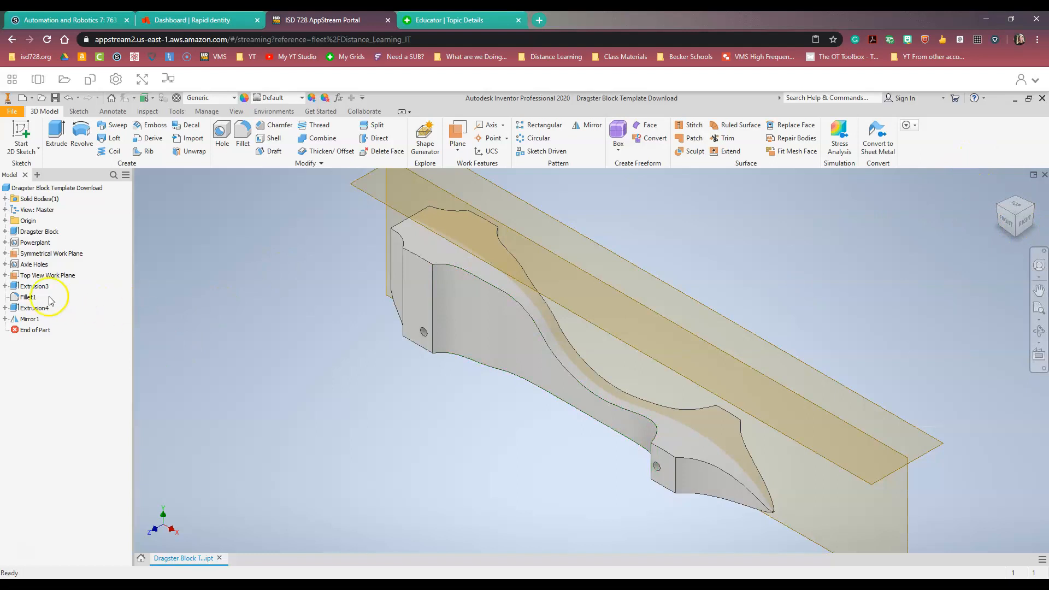
Step: Hide the Top View Work Plane and the Symmetrical Work Plane
{"action": "right_click", "coordinate": [62, 274]}
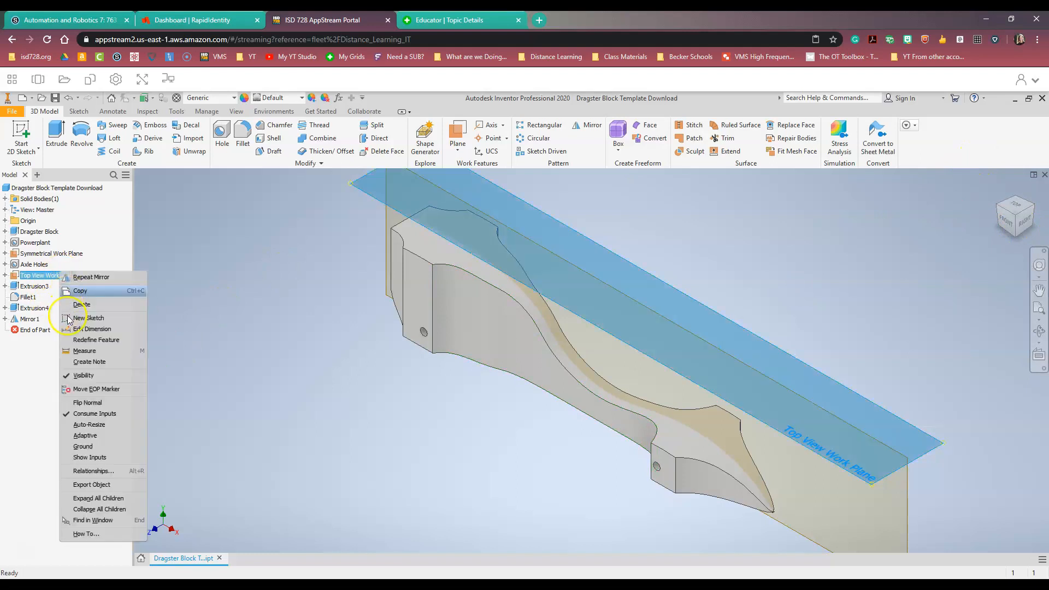
{"action": "left_click", "coordinate": [83, 376]}
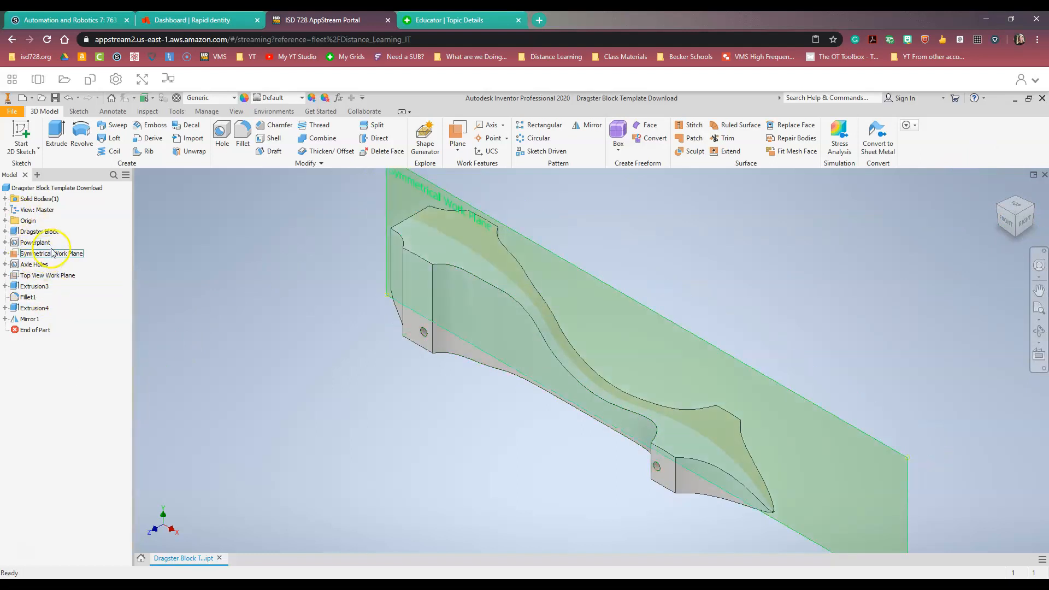
{"action": "right_click", "coordinate": [56, 255]}
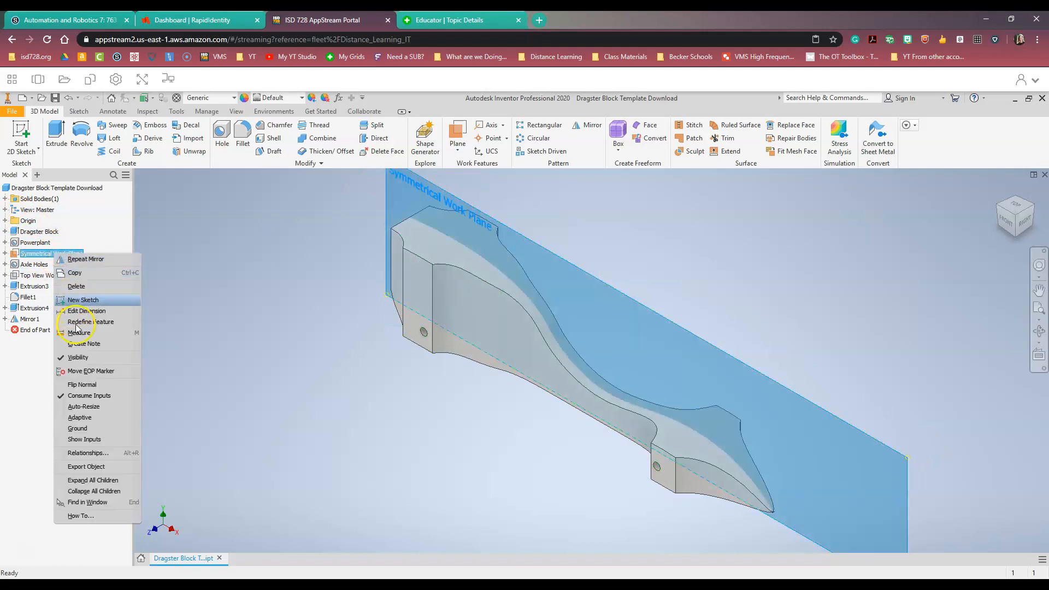
{"action": "left_click", "coordinate": [79, 357]}
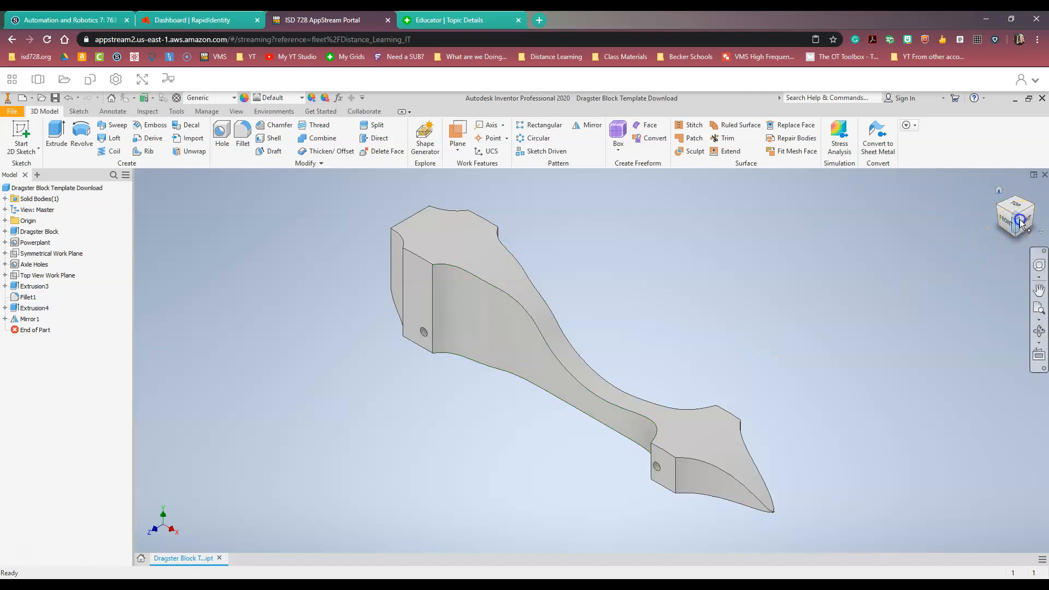
Step: Inspect the shaped dragster body from other angles, return to the home view, and save the part
{"action": "middle_click_drag", "start_coordinate": [815, 262], "coordinate": [360, 246], "text": "shift"}
{"action": "left_click", "coordinate": [998, 191]}
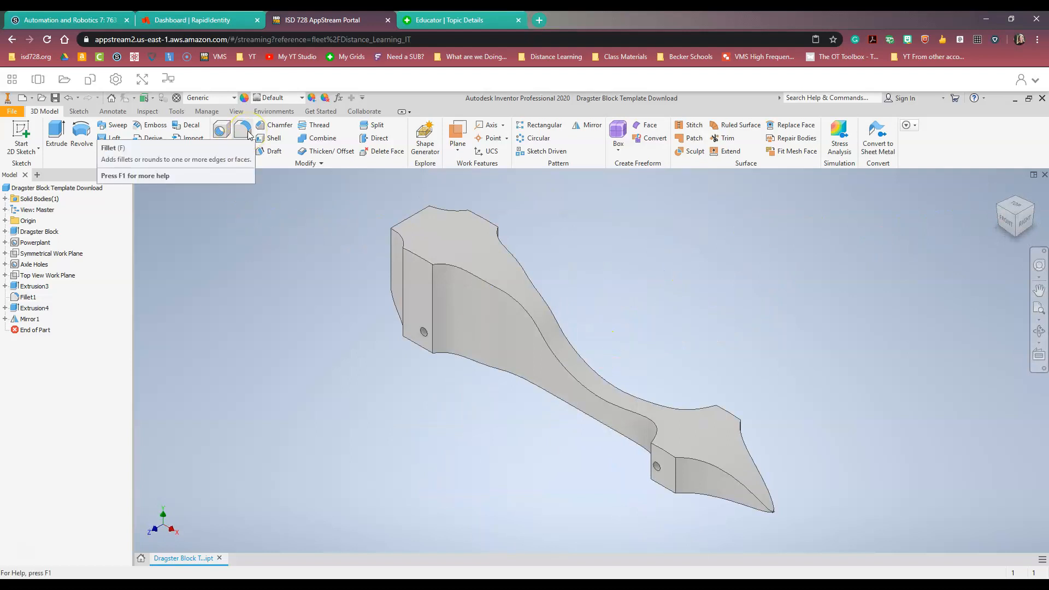
{"action": "left_click", "coordinate": [56, 99]}
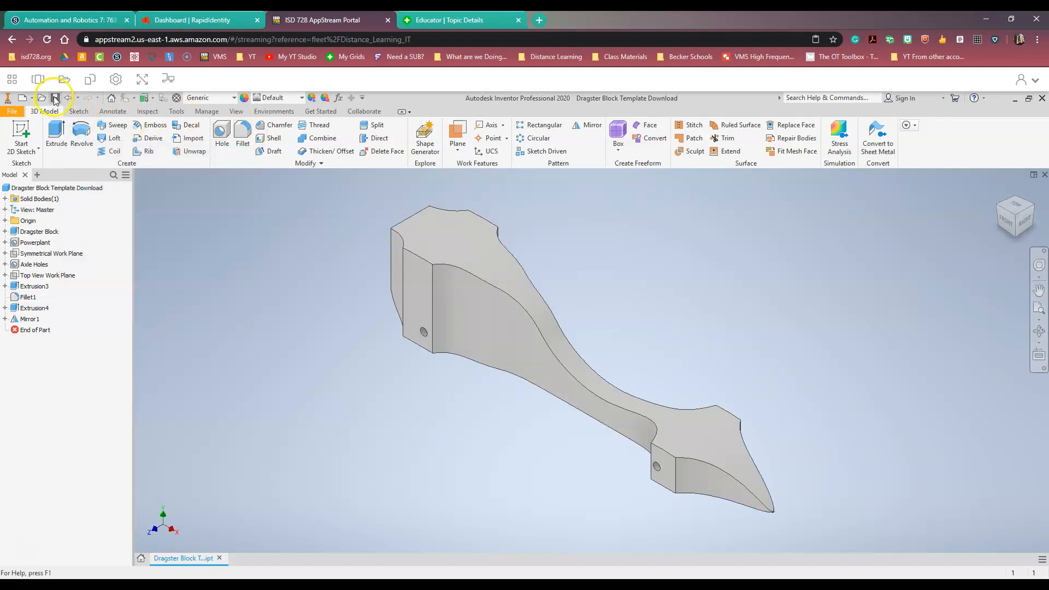
Step: Fillet the top edge of the body's rear end, above the powerplant hole, with a 3.5 mm radius
{"action": "left_click", "coordinate": [34, 114]}
{"action": "left_click", "coordinate": [284, 358]}
{"action": "left_click", "coordinate": [243, 137]}
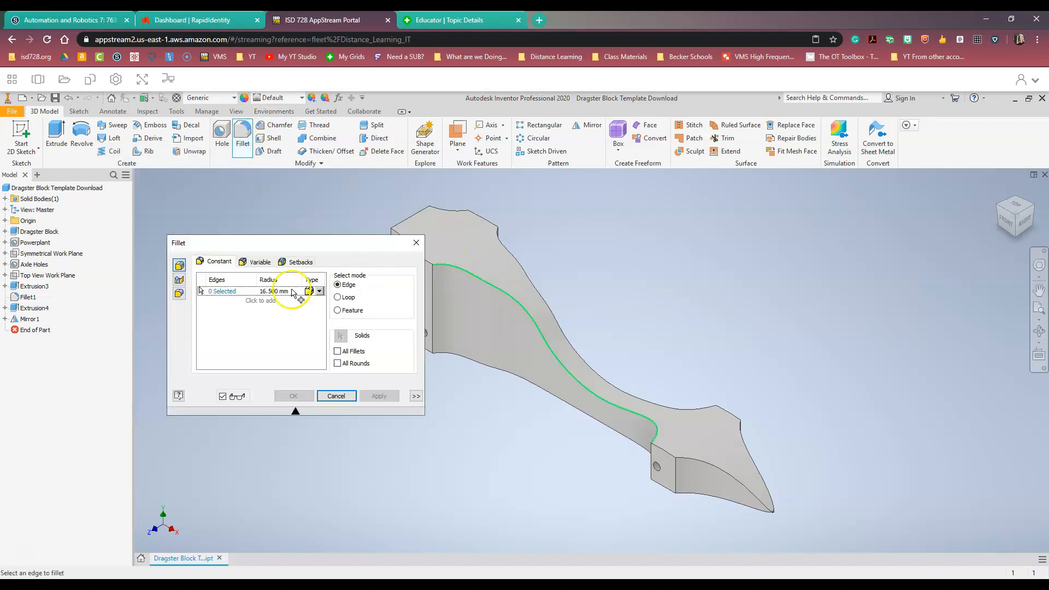
{"action": "left_click_drag", "start_coordinate": [293, 243], "coordinate": [204, 246]}
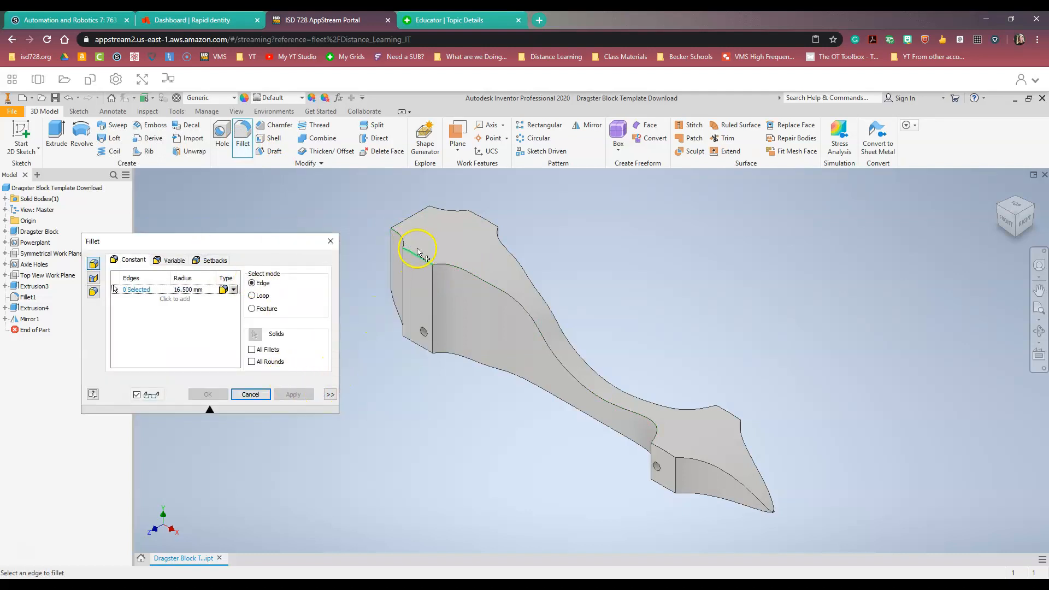
{"action": "left_click", "coordinate": [419, 218]}
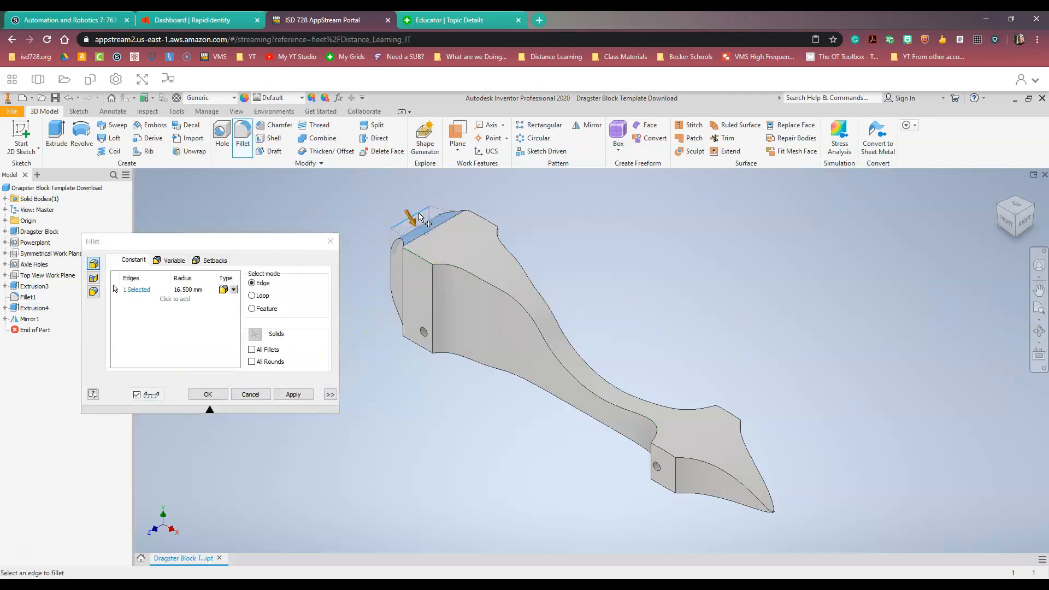
{"action": "left_click", "coordinate": [996, 208]}
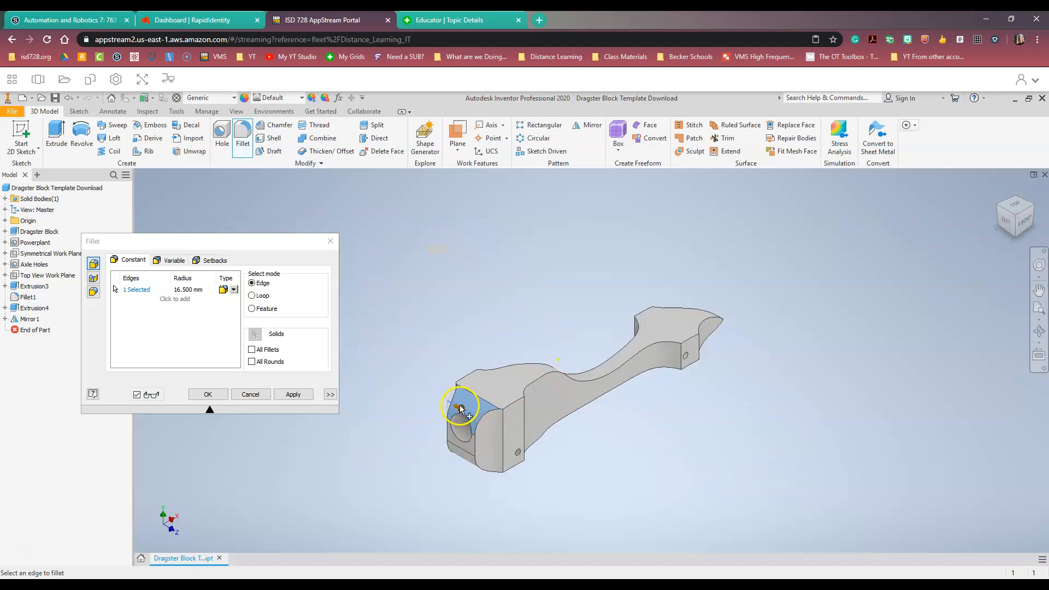
{"action": "left_click_drag", "start_coordinate": [458, 412], "coordinate": [455, 406]}
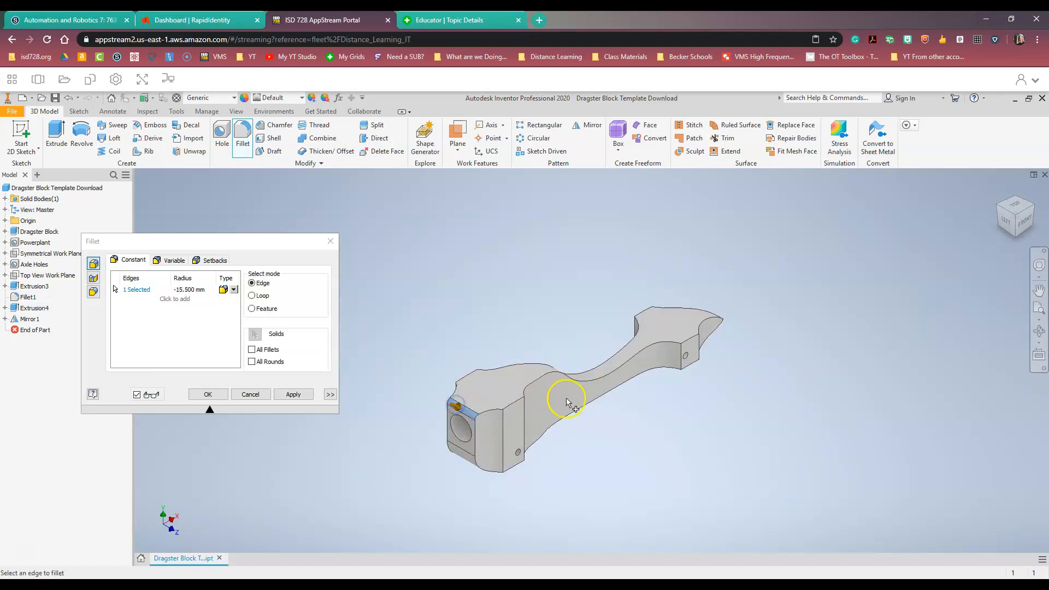
{"action": "left_click", "coordinate": [293, 396]}
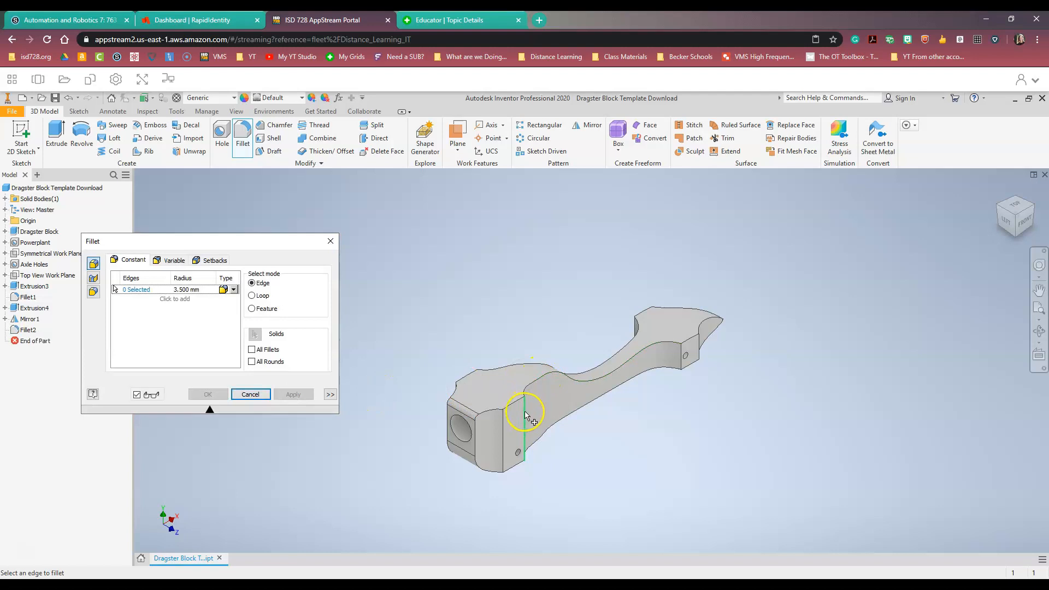
Step: Fillet the vertical side edges behind the rear axle hole and ahead of the front axle hole with an 8 mm radius
{"action": "left_click", "coordinate": [501, 432]}
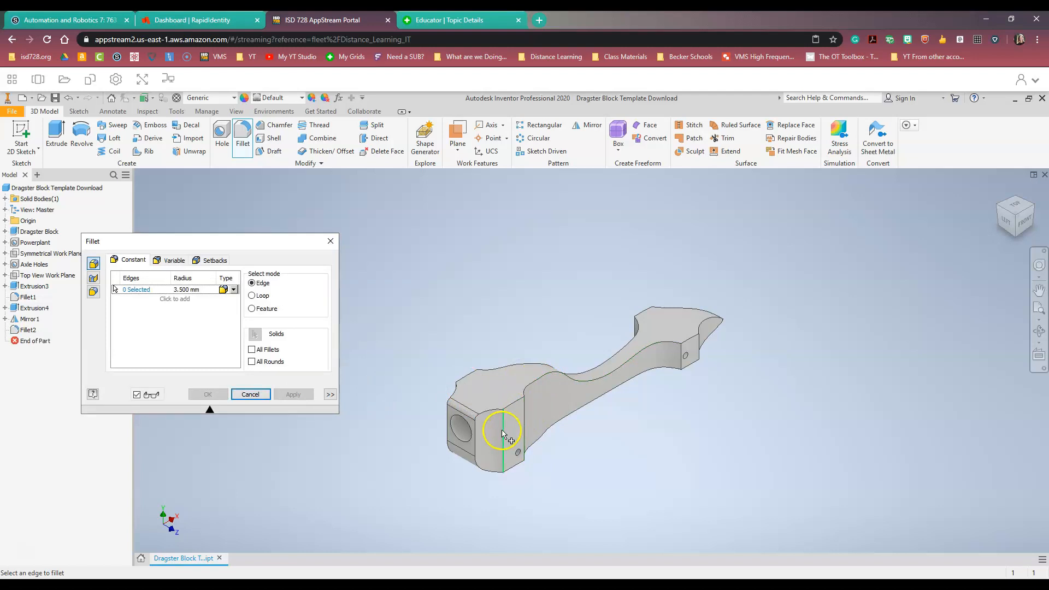
{"action": "left_click", "coordinate": [958, 262]}
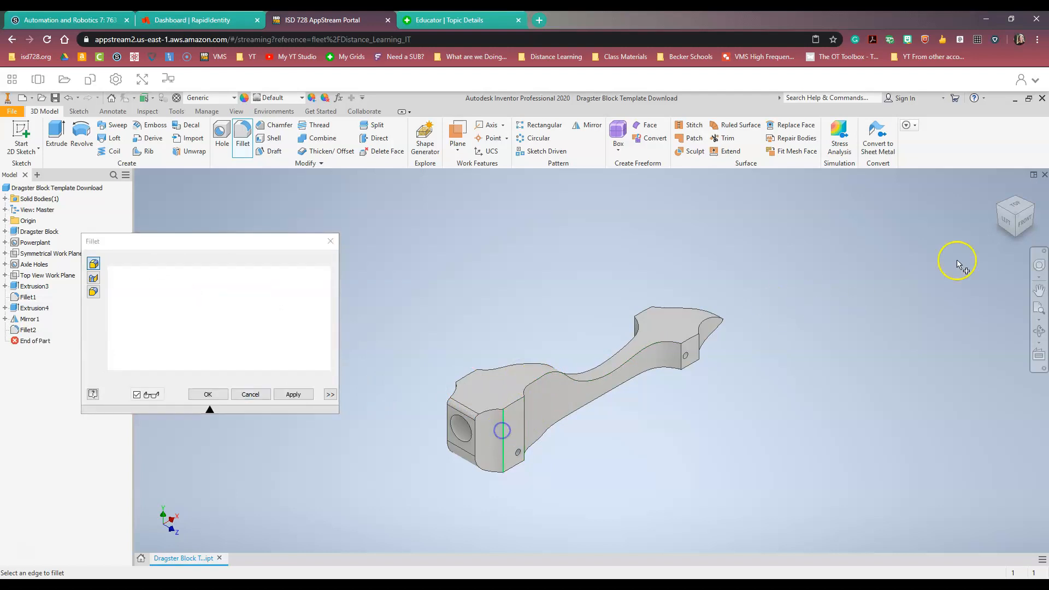
{"action": "left_click", "coordinate": [1001, 205]}
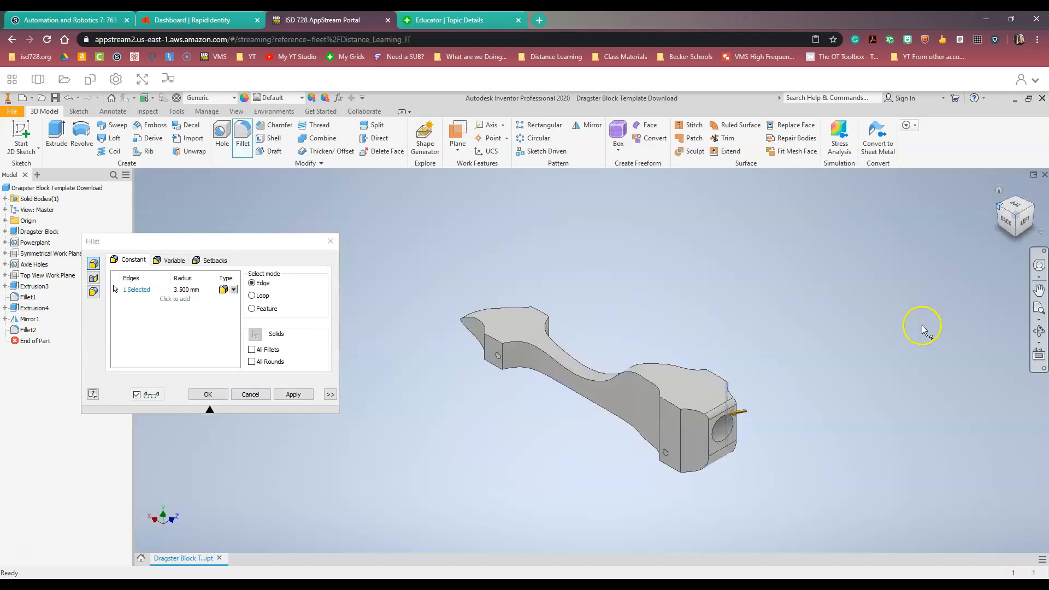
{"action": "left_click", "coordinate": [1034, 206]}
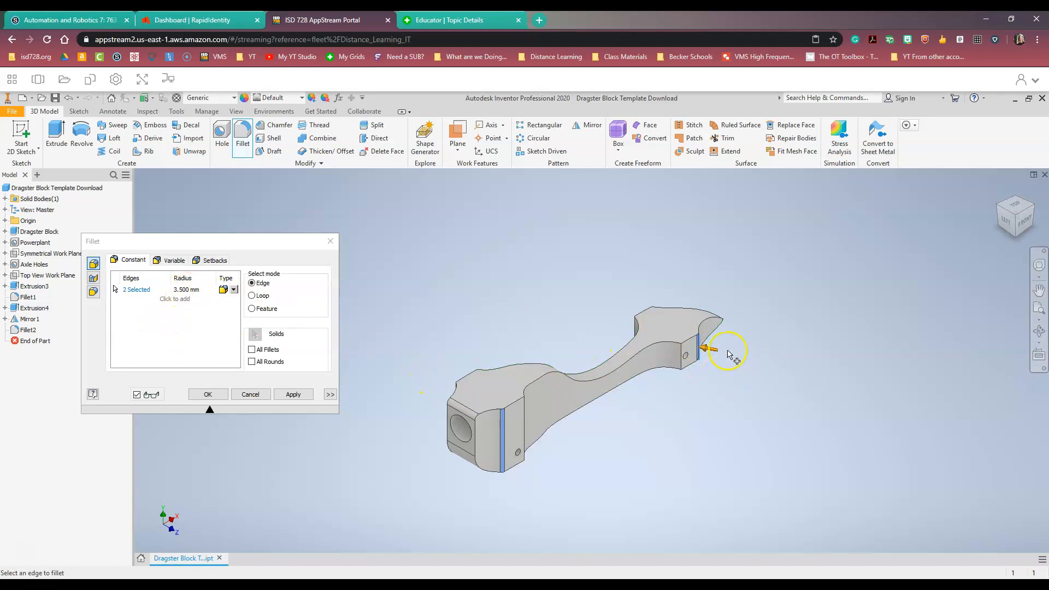
{"action": "scroll", "coordinate": [709, 354], "scroll_direction": "down", "scroll_amount": 5}
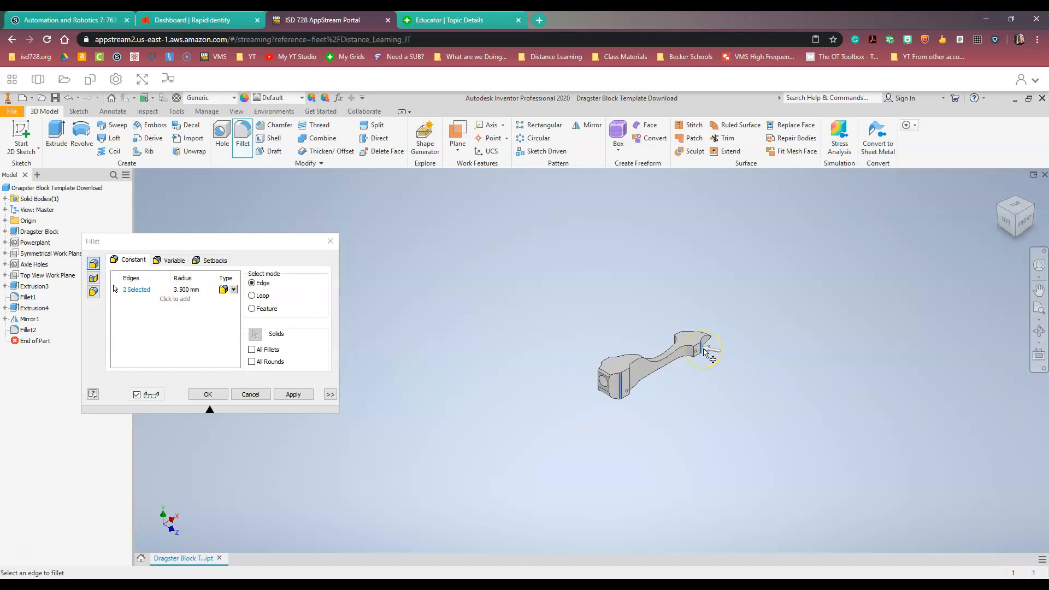
{"action": "scroll", "coordinate": [709, 355], "scroll_direction": "up", "scroll_amount": 10}
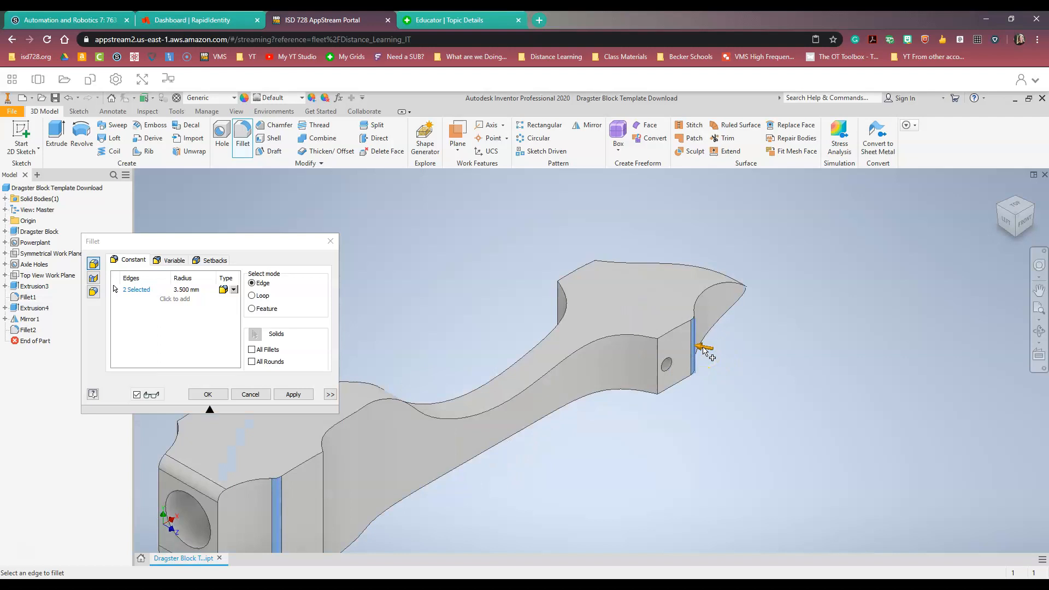
{"action": "left_click_drag", "start_coordinate": [691, 347], "coordinate": [700, 347]}
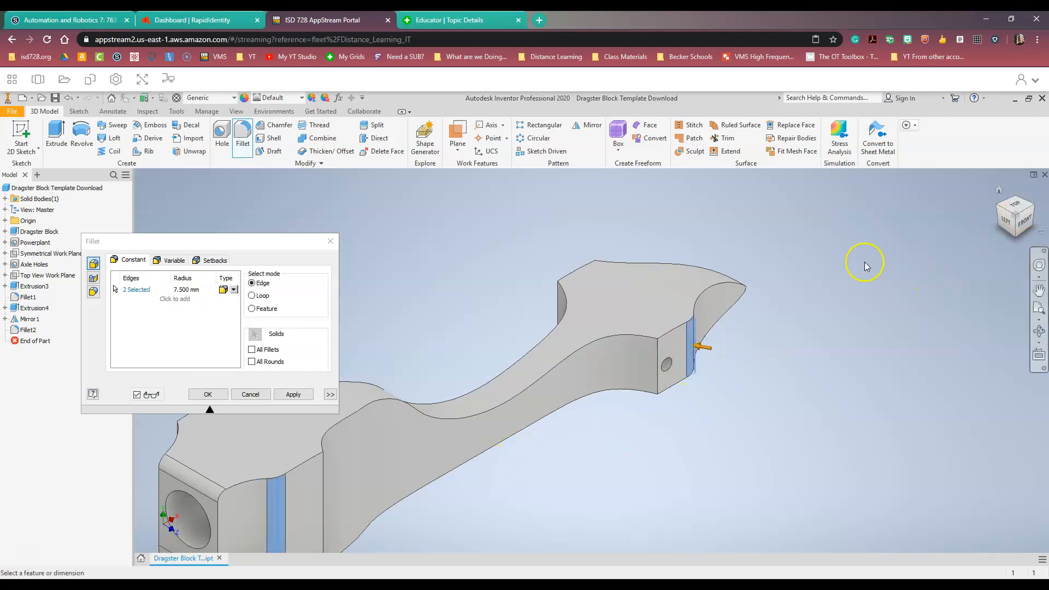
{"action": "left_click", "coordinate": [1041, 288]}
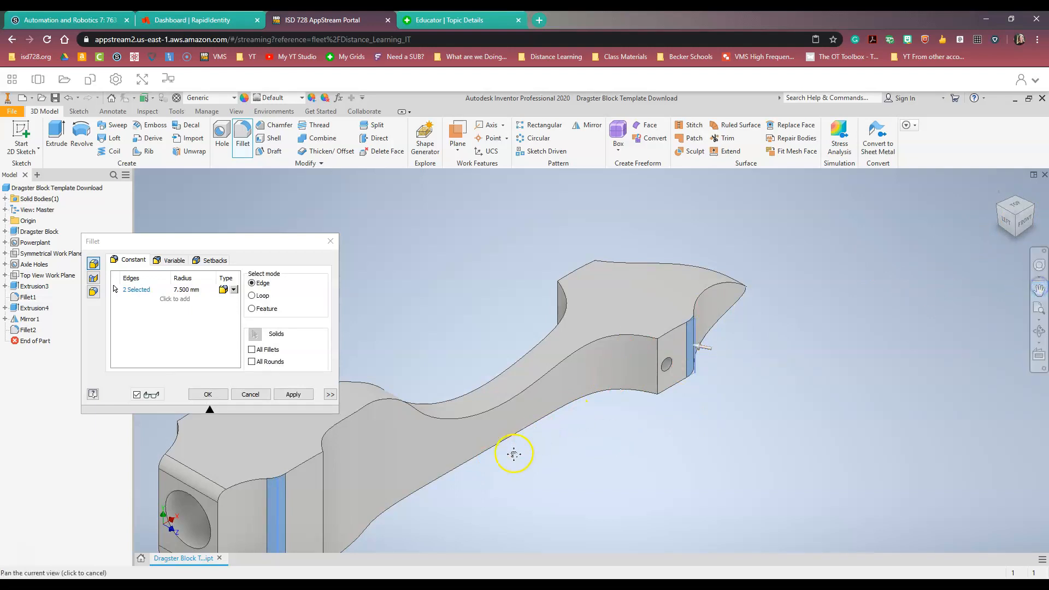
{"action": "left_click_drag", "start_coordinate": [615, 414], "coordinate": [678, 382]}
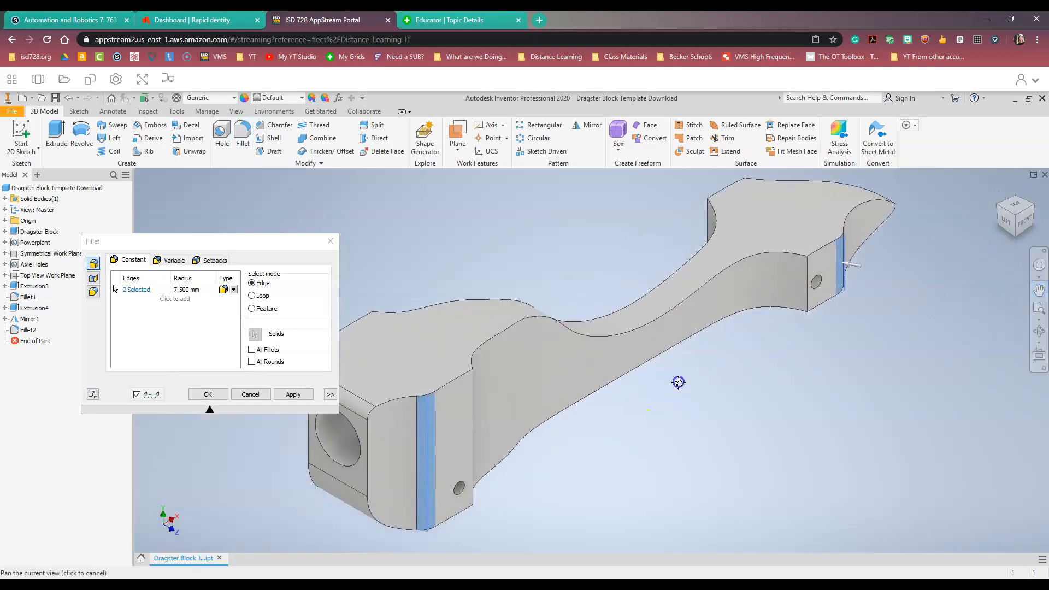
{"action": "left_click", "coordinate": [182, 290]}
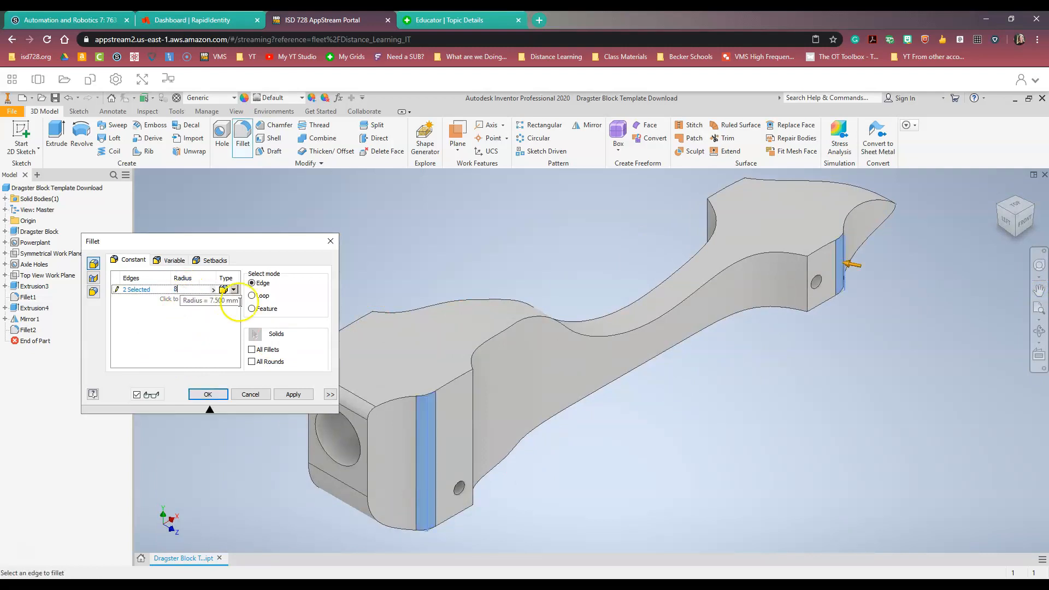
{"action": "left_click", "coordinate": [298, 396]}
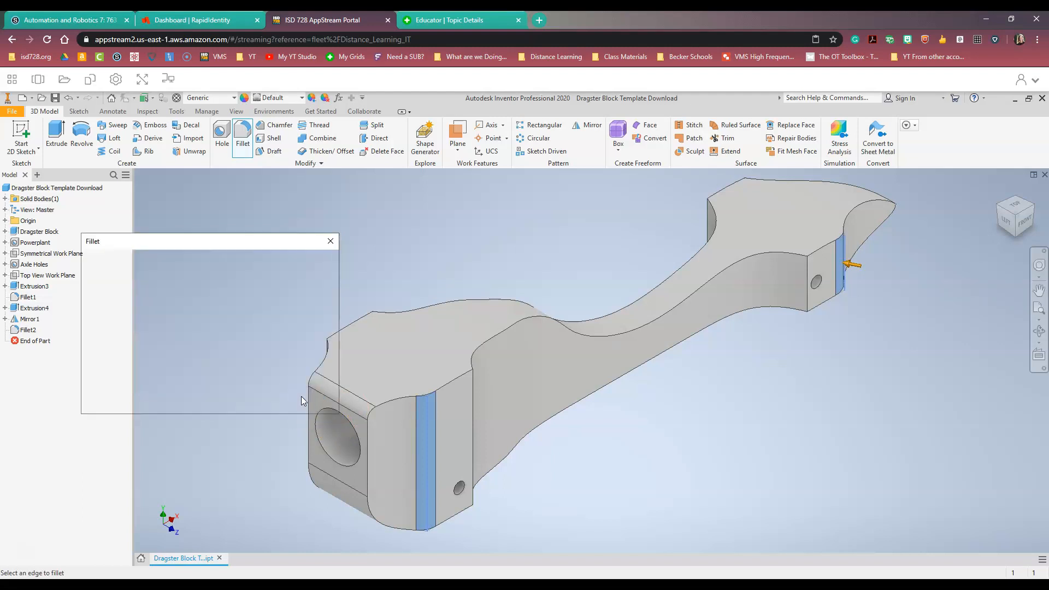
Step: Fillet the two vertical edges between the axle holes and the narrow middle section on the same side with a 4 mm radius
{"action": "left_click", "coordinate": [474, 417]}
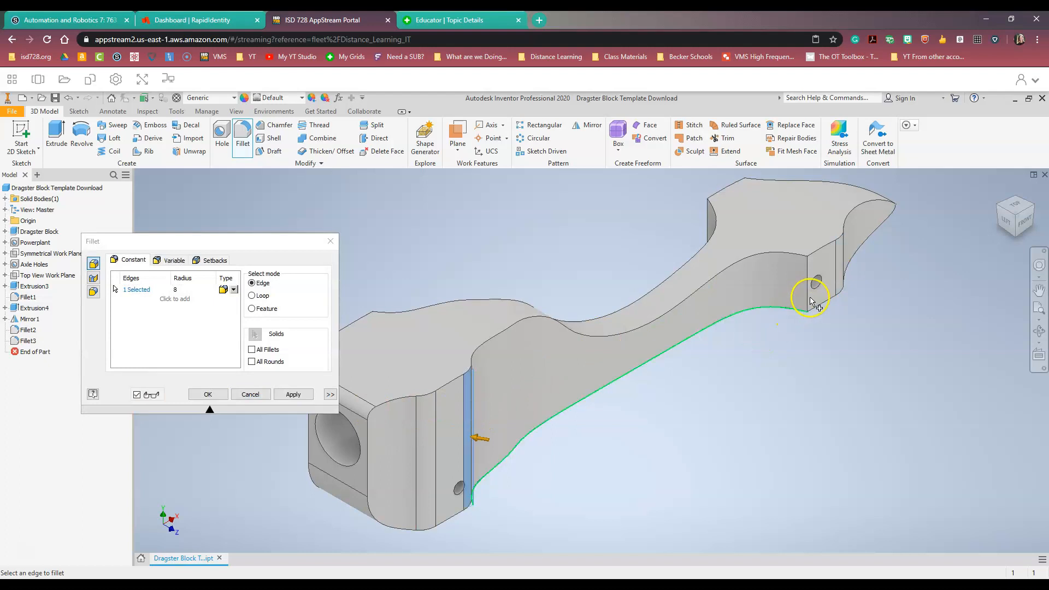
{"action": "left_click", "coordinate": [810, 295]}
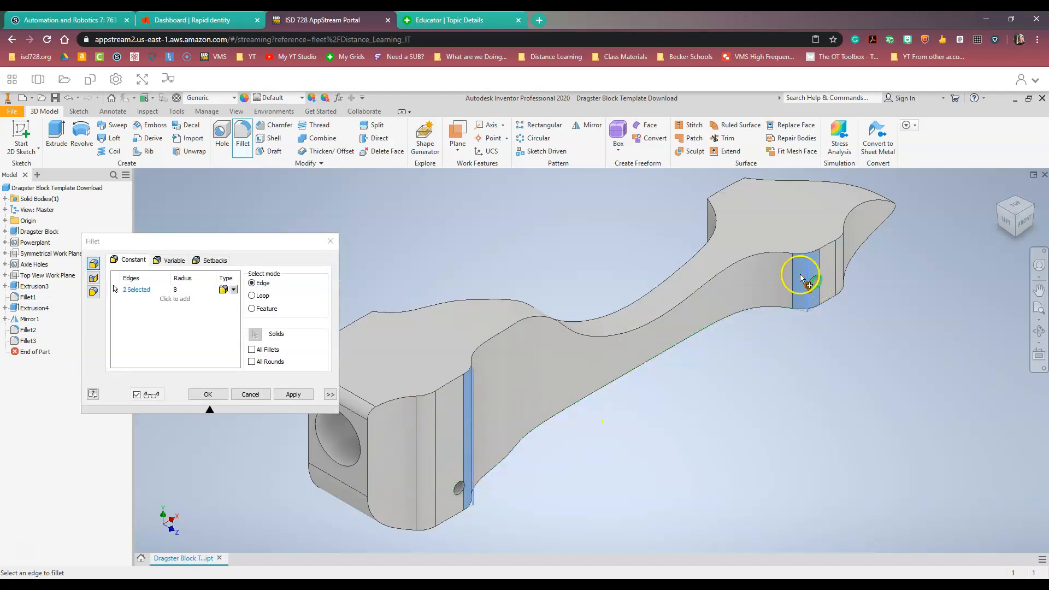
{"action": "left_click", "coordinate": [178, 290]}
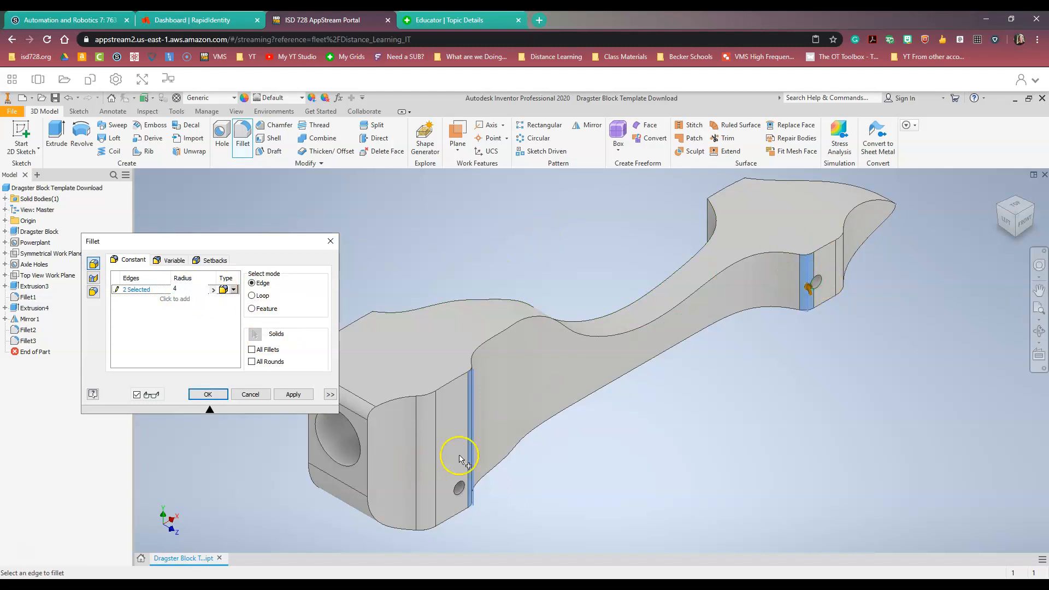
{"action": "left_click", "coordinate": [301, 395]}
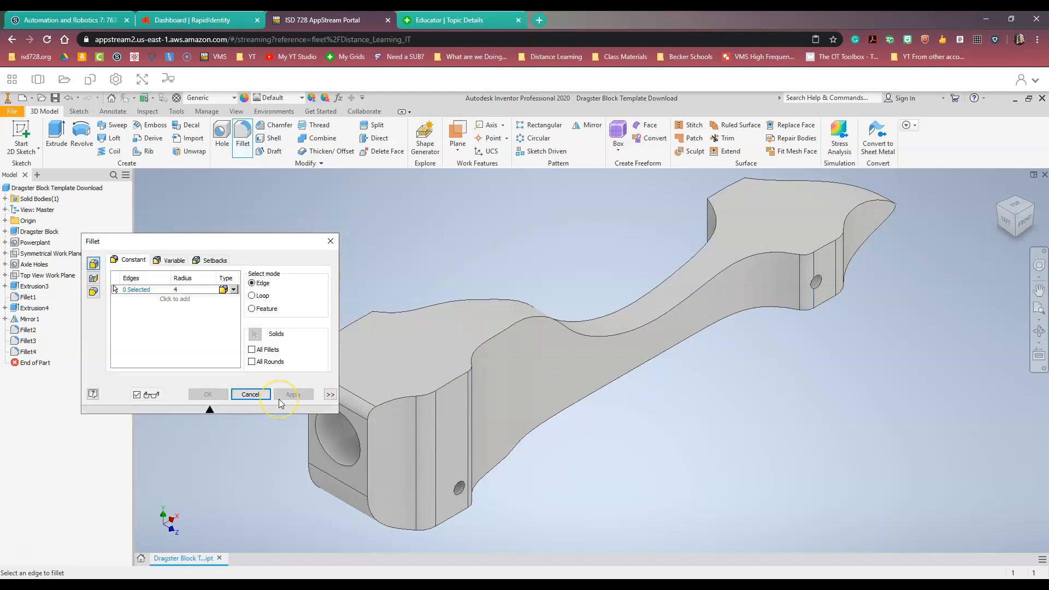
Step: Try to fillet the whole edge loop around the body's side face with a 3 mm radius, and abandon the fillet
{"action": "left_click", "coordinate": [487, 343]}
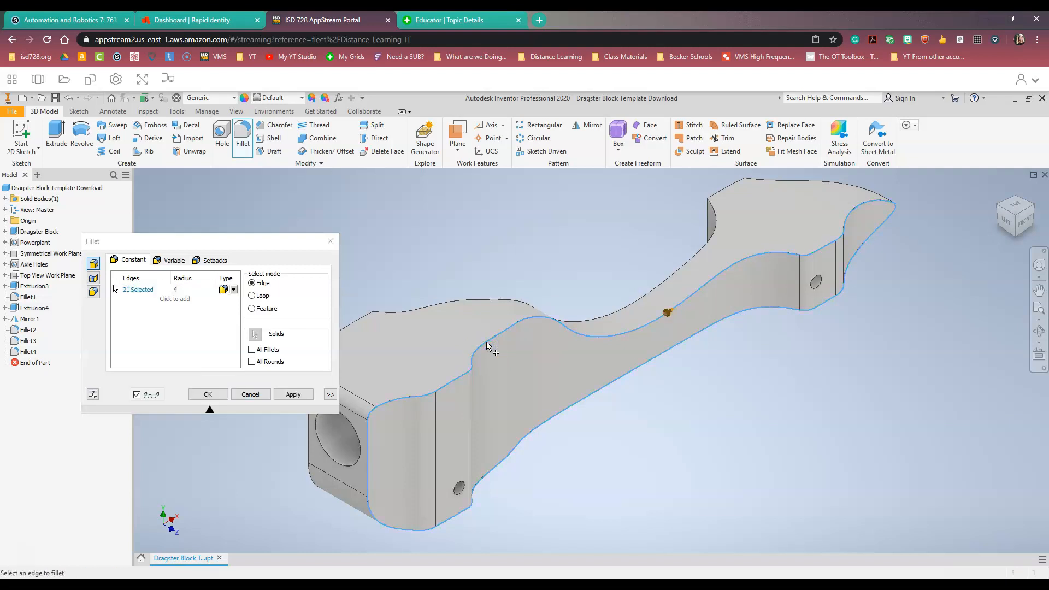
{"action": "right_click", "coordinate": [659, 311]}
{"action": "right_click_drag", "start_coordinate": [671, 313], "coordinate": [724, 340]}
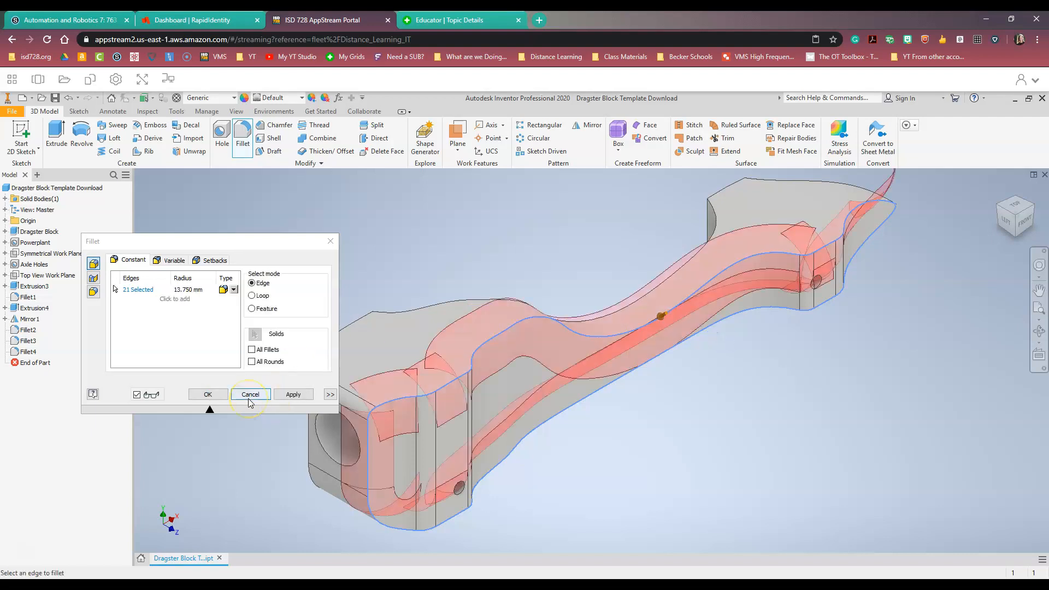
{"action": "left_click", "coordinate": [189, 289]}
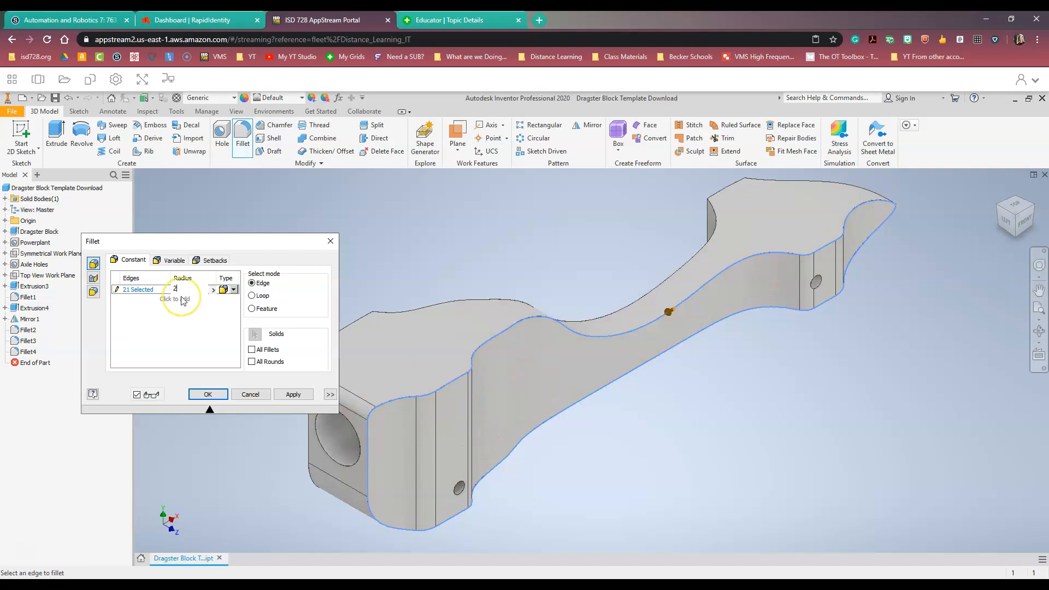
{"action": "left_click", "coordinate": [189, 291]}
{"action": "key", "text": "BackSpace"}
{"action": "left_click", "coordinate": [169, 299]}
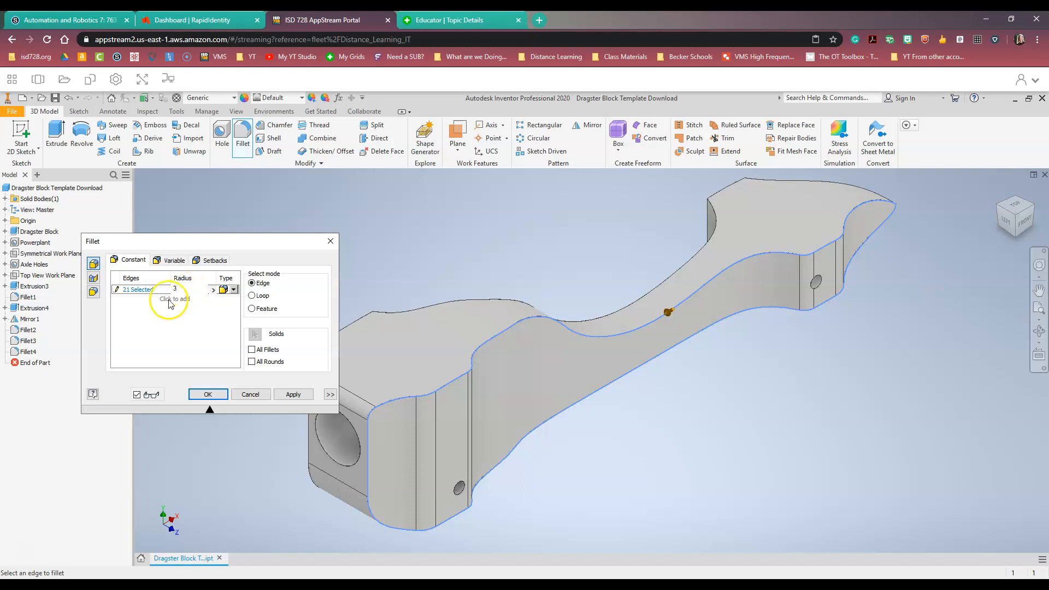
{"action": "left_click", "coordinate": [293, 398]}
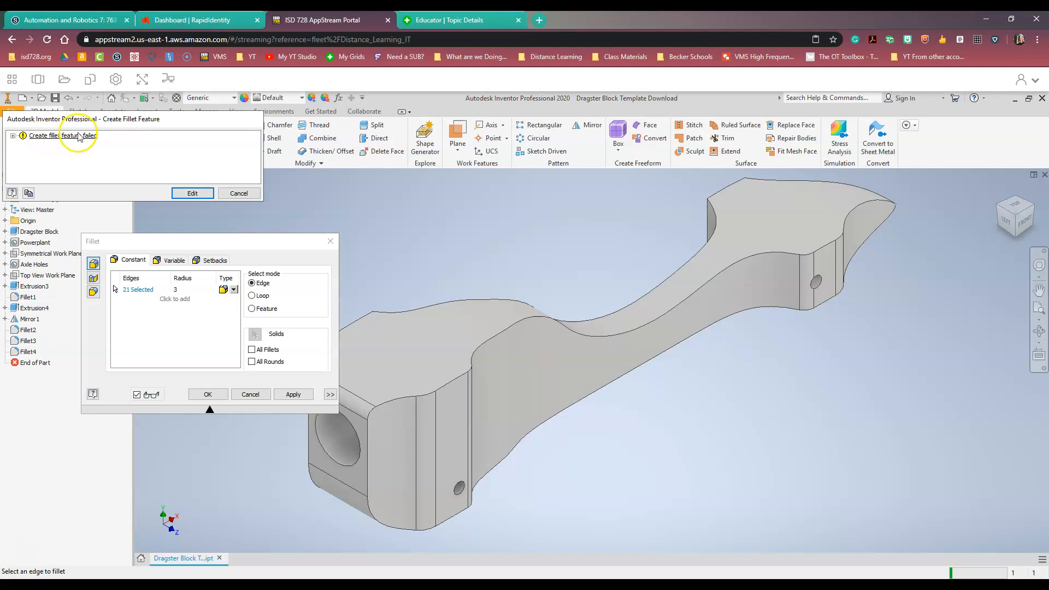
{"action": "left_click", "coordinate": [248, 191]}
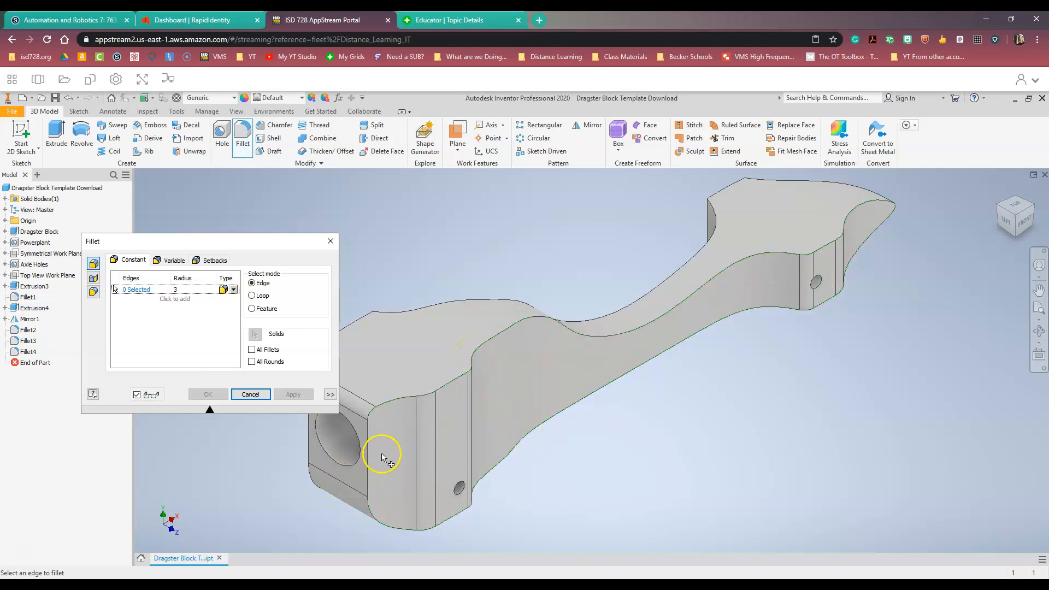
{"action": "left_click", "coordinate": [256, 393]}
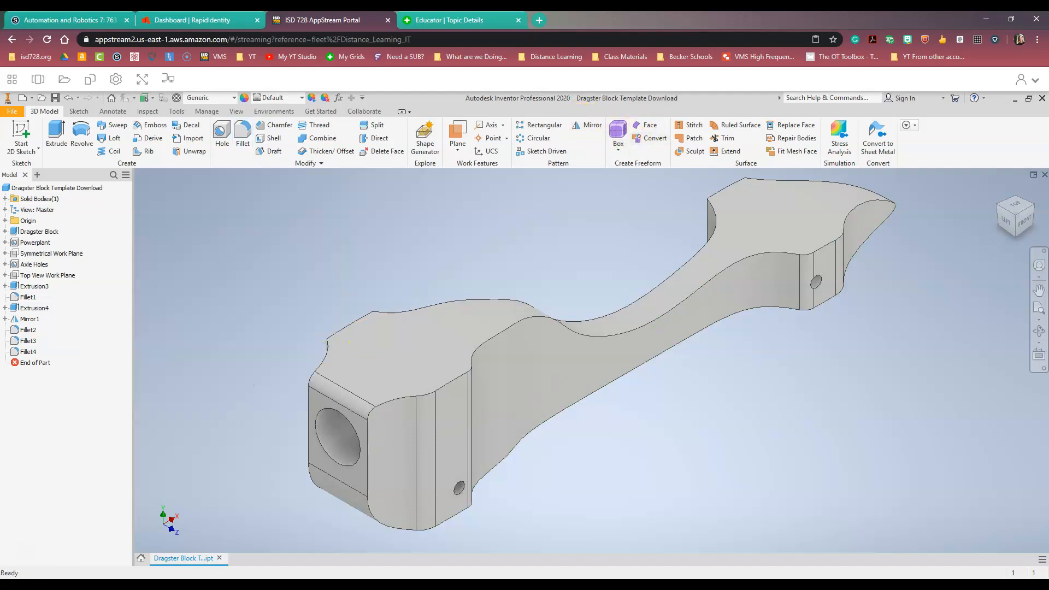
Step: Turn on the visibility of the Symmetrical Work Plane through the middle of the dragster body
{"action": "right_click", "coordinate": [36, 261]}
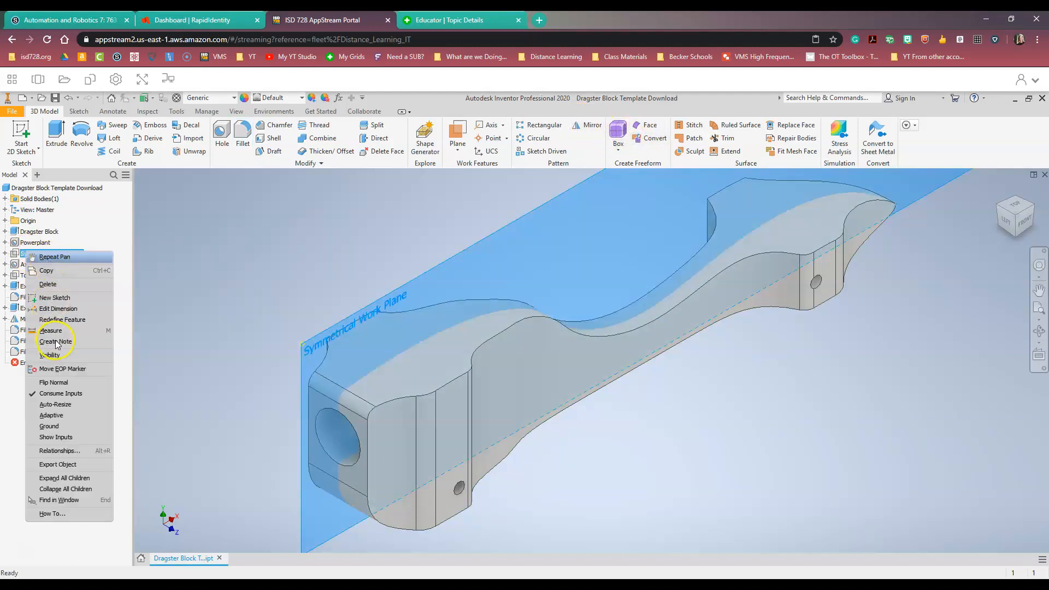
{"action": "left_click", "coordinate": [73, 356]}
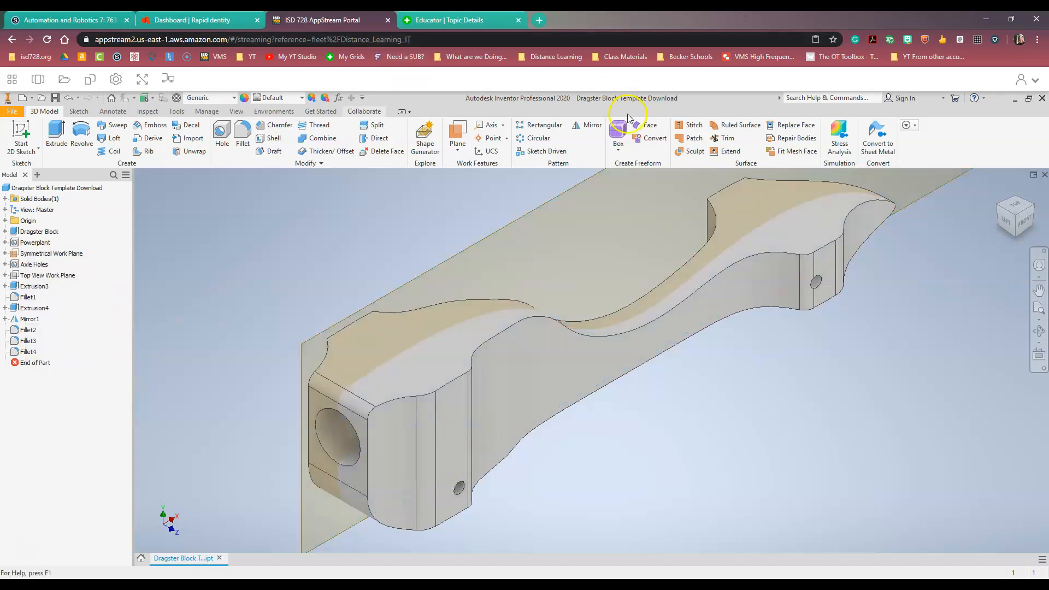
{"action": "left_click", "coordinate": [584, 124]}
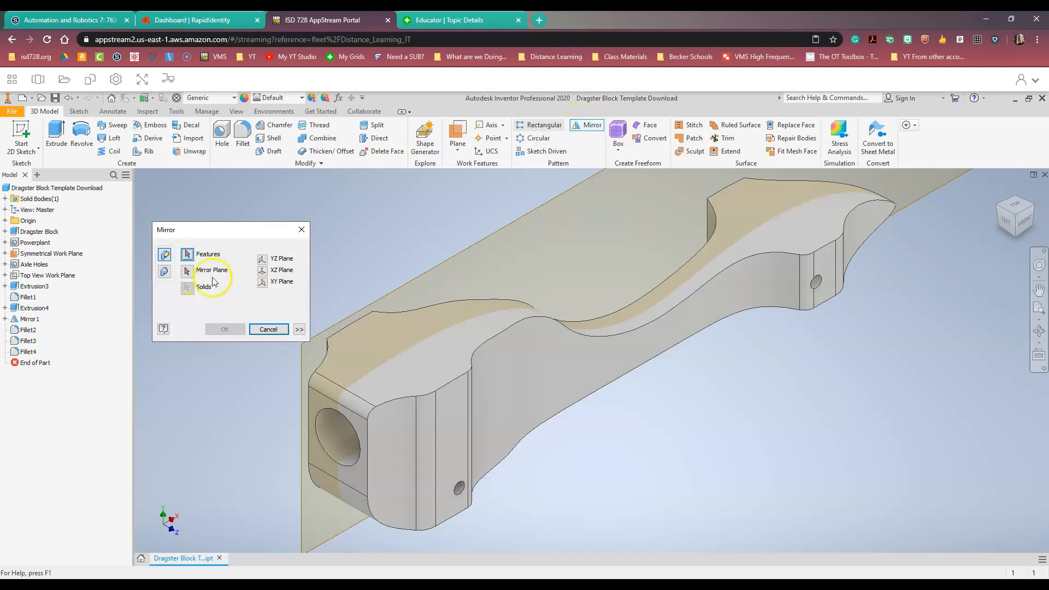
{"action": "left_click", "coordinate": [421, 438]}
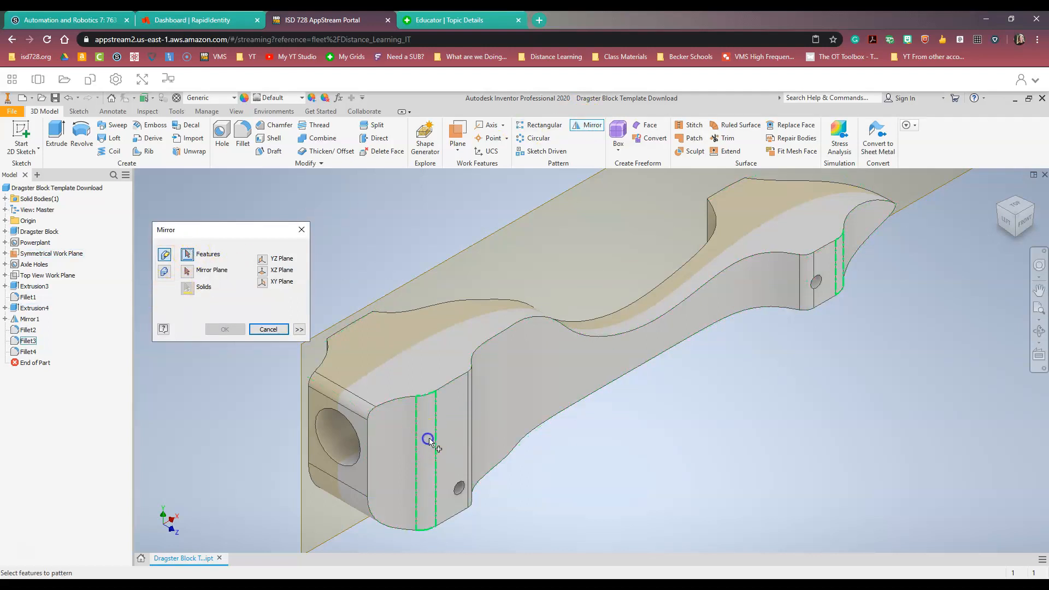
{"action": "left_click", "coordinate": [470, 424]}
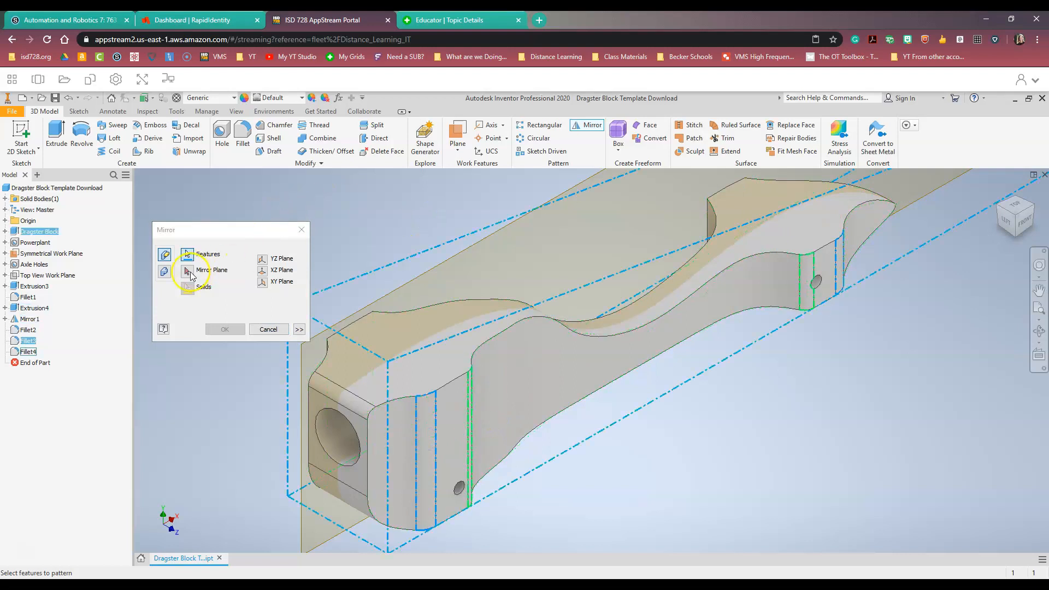
{"action": "left_click", "coordinate": [189, 271]}
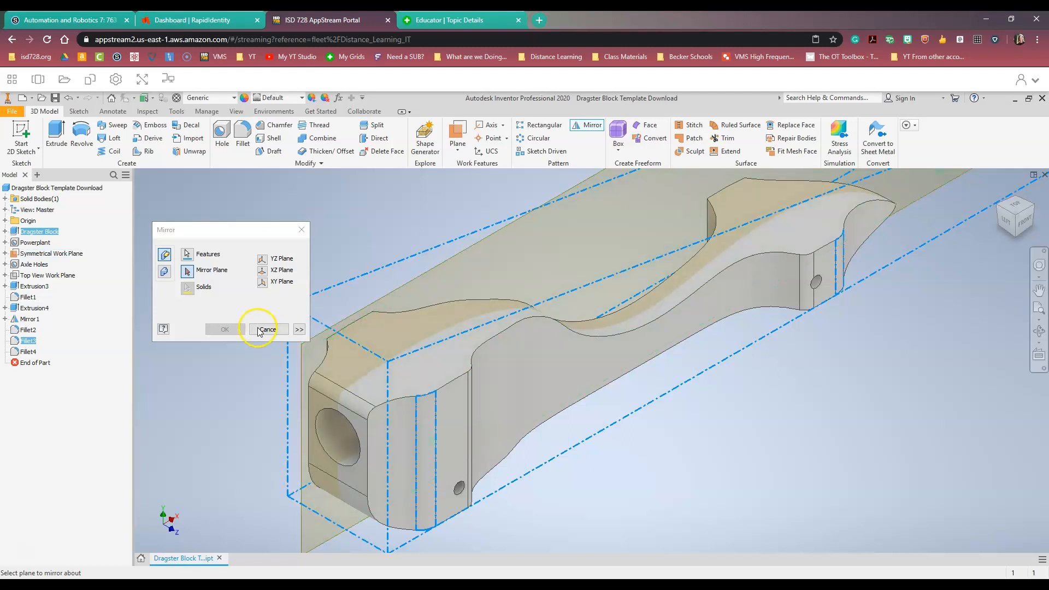
{"action": "left_click", "coordinate": [998, 210]}
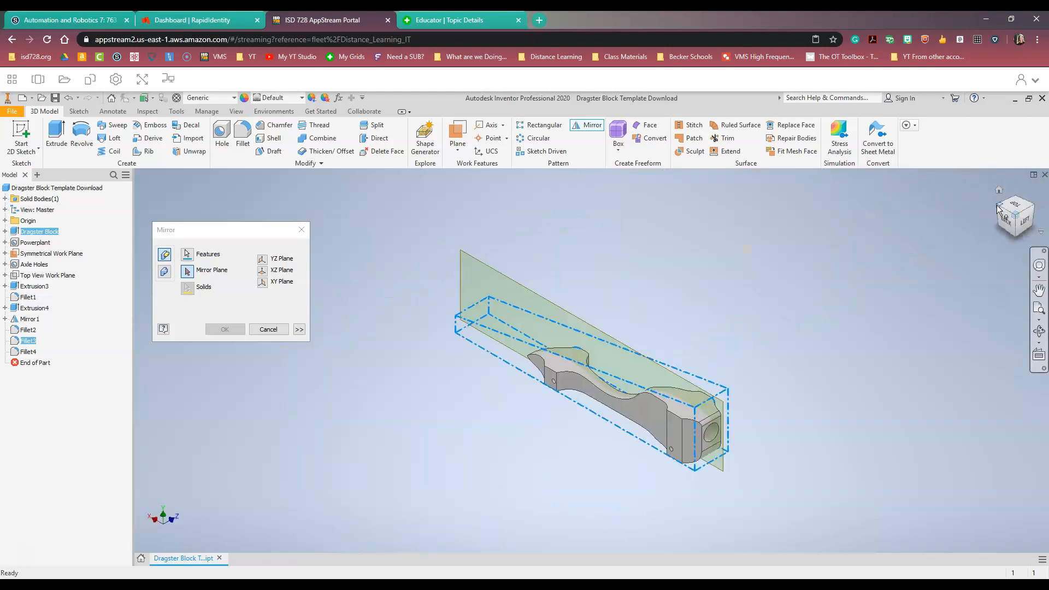
{"action": "left_click", "coordinate": [268, 329]}
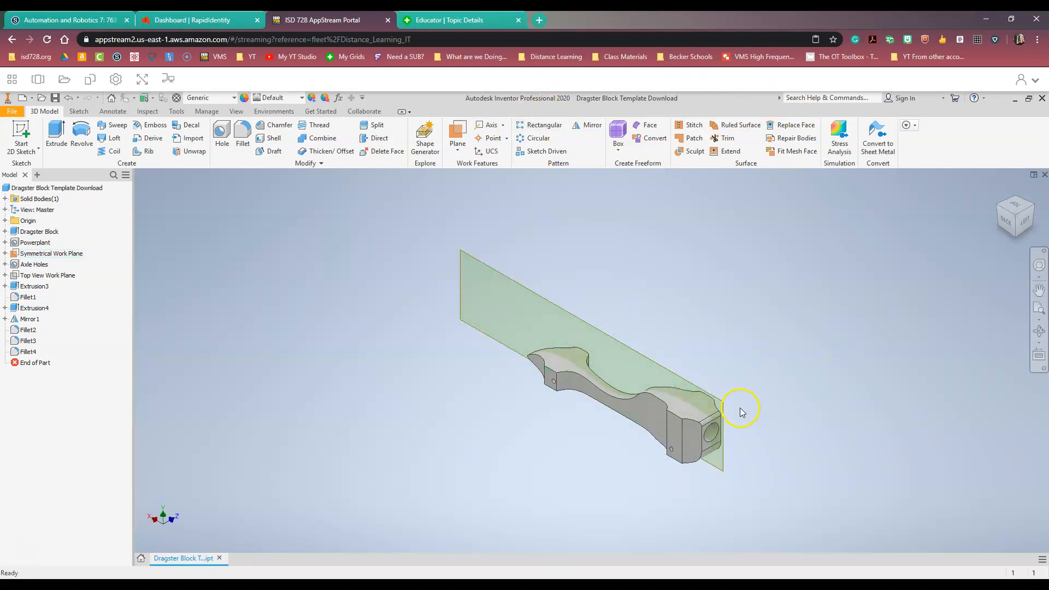
Step: Mirror the 8 mm and 4 mm vertical edge fillets near the axle holes about the Symmetrical Work Plane, and save the part
{"action": "left_click", "coordinate": [576, 125]}
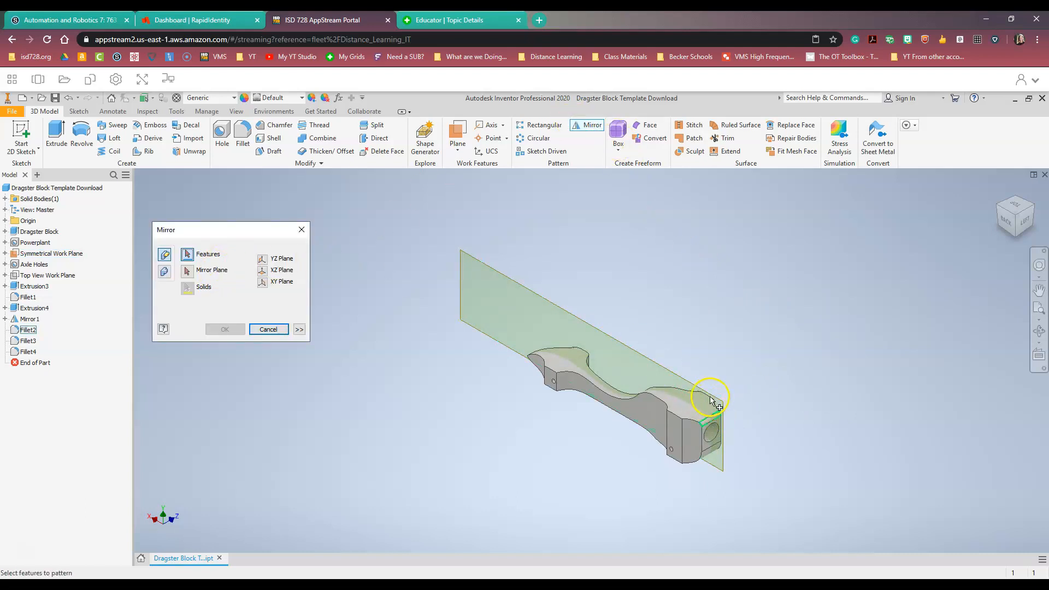
{"action": "left_click", "coordinate": [1034, 210]}
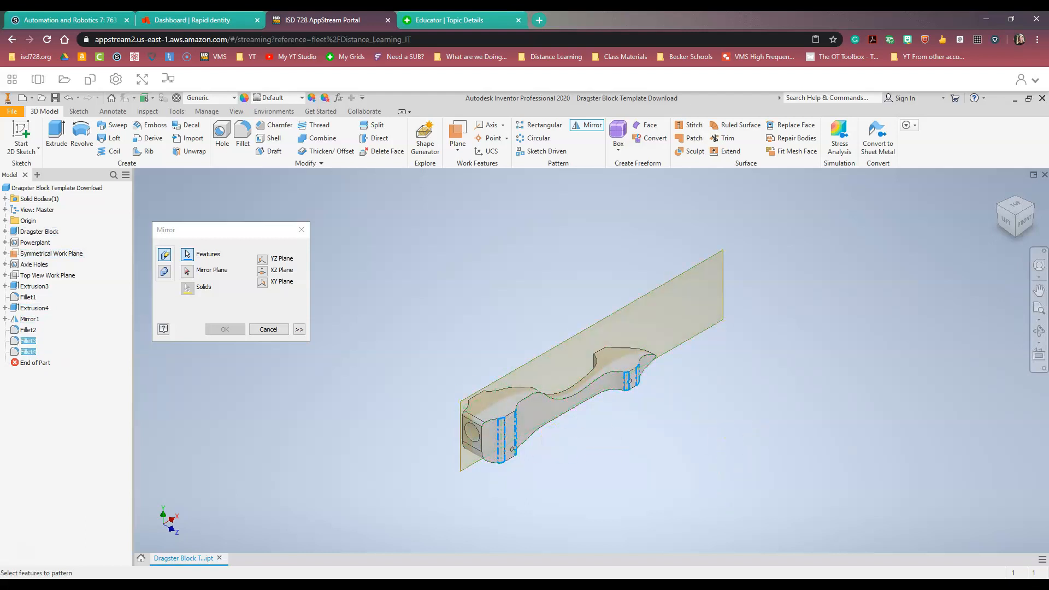
{"action": "left_click", "coordinate": [188, 272]}
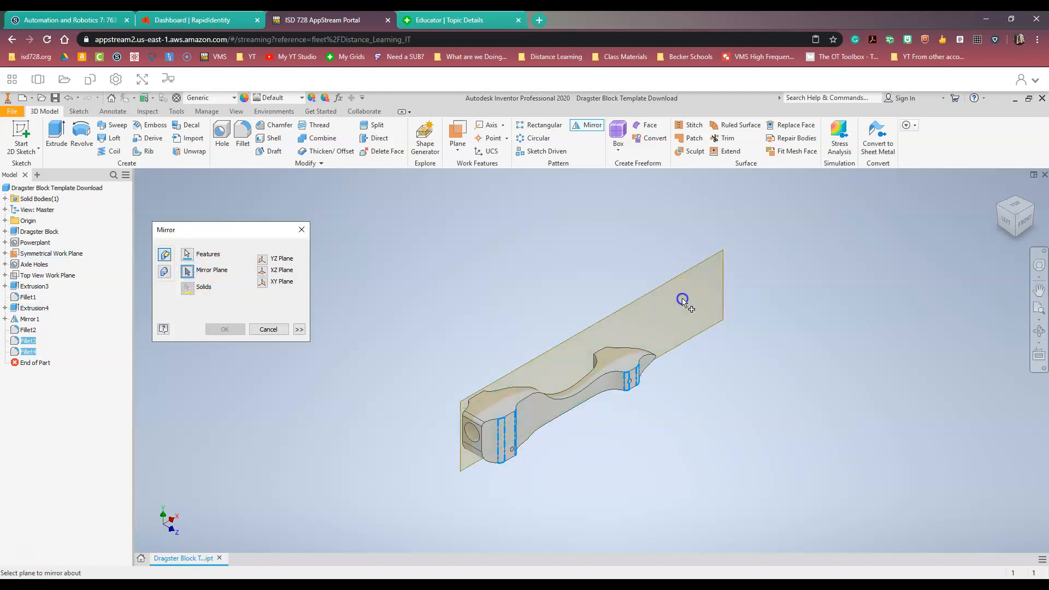
{"action": "left_click", "coordinate": [683, 276]}
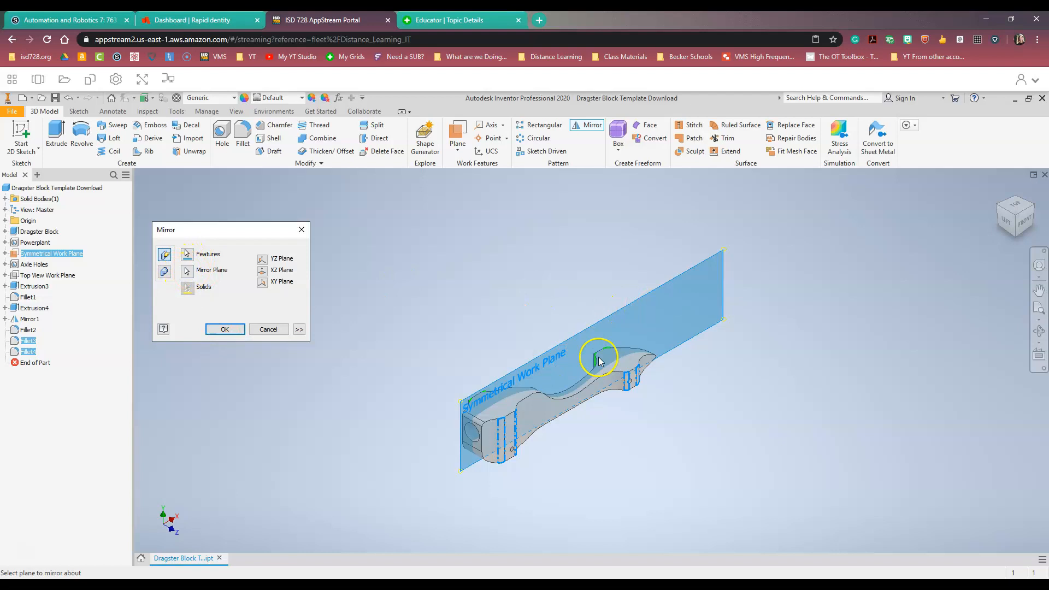
{"action": "left_click", "coordinate": [228, 332]}
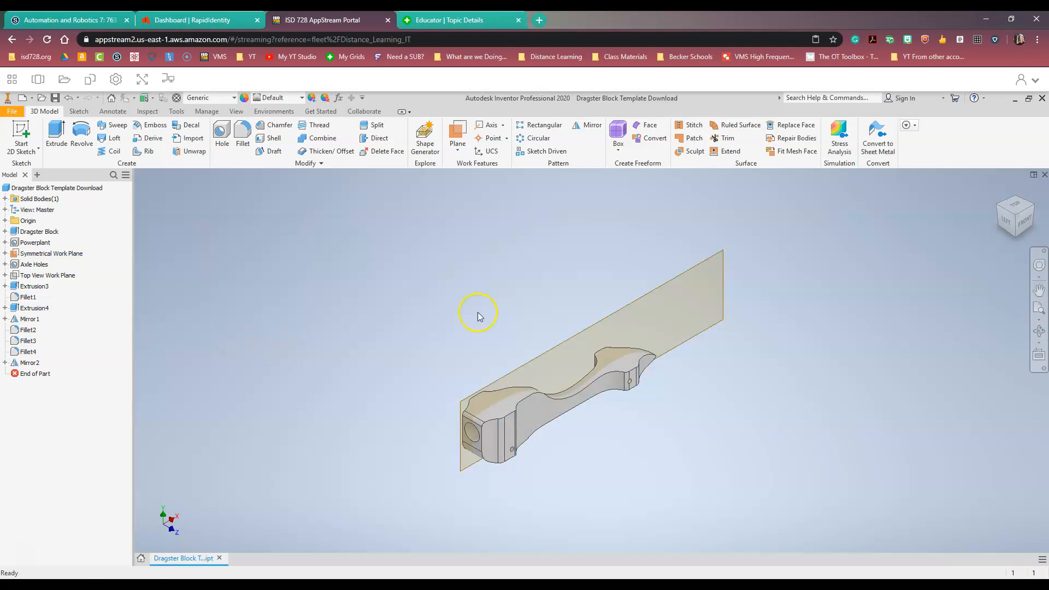
{"action": "left_click", "coordinate": [54, 98]}
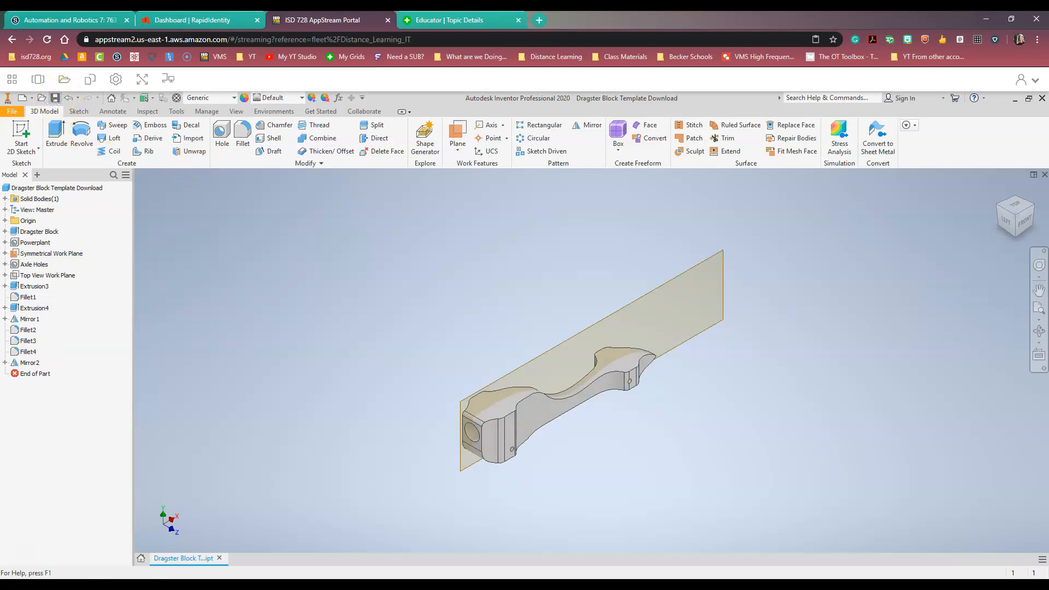
Step: Turn off the visibility of the Symmetrical Work Plane
{"action": "left_click", "coordinate": [993, 188]}
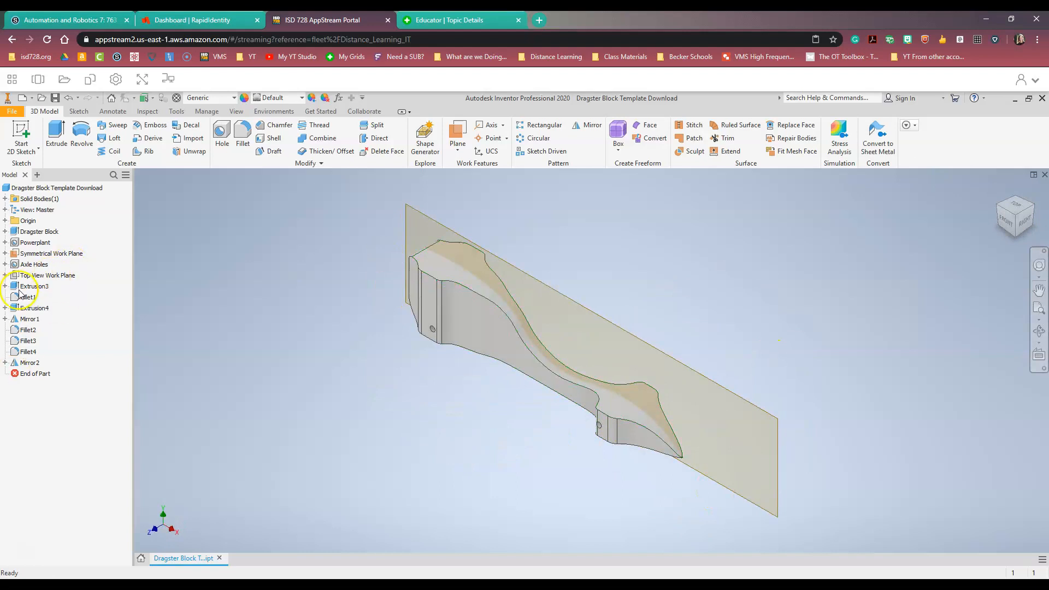
{"action": "right_click", "coordinate": [42, 256]}
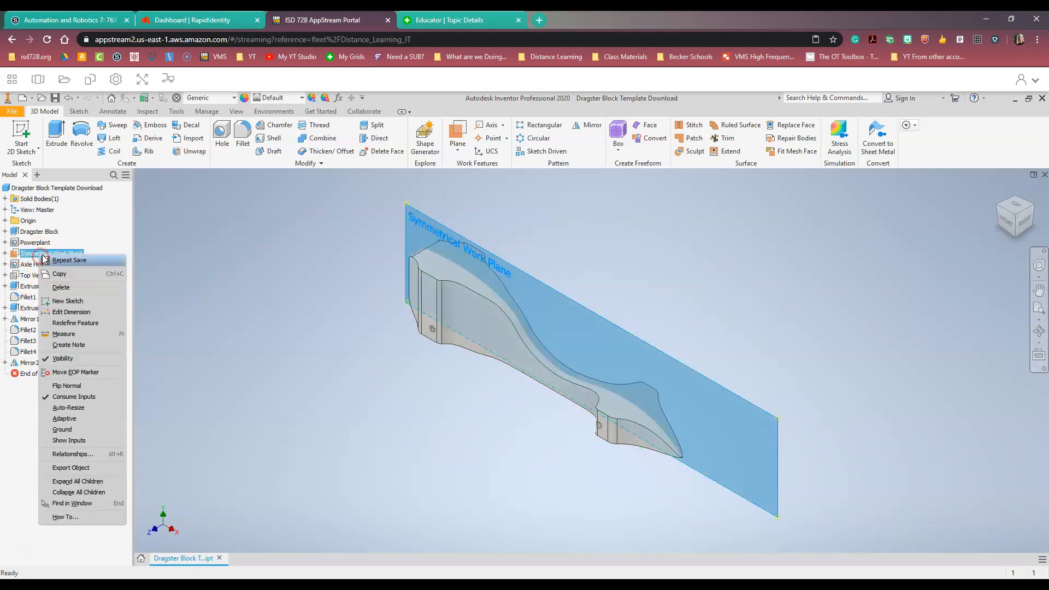
{"action": "left_click", "coordinate": [63, 360]}
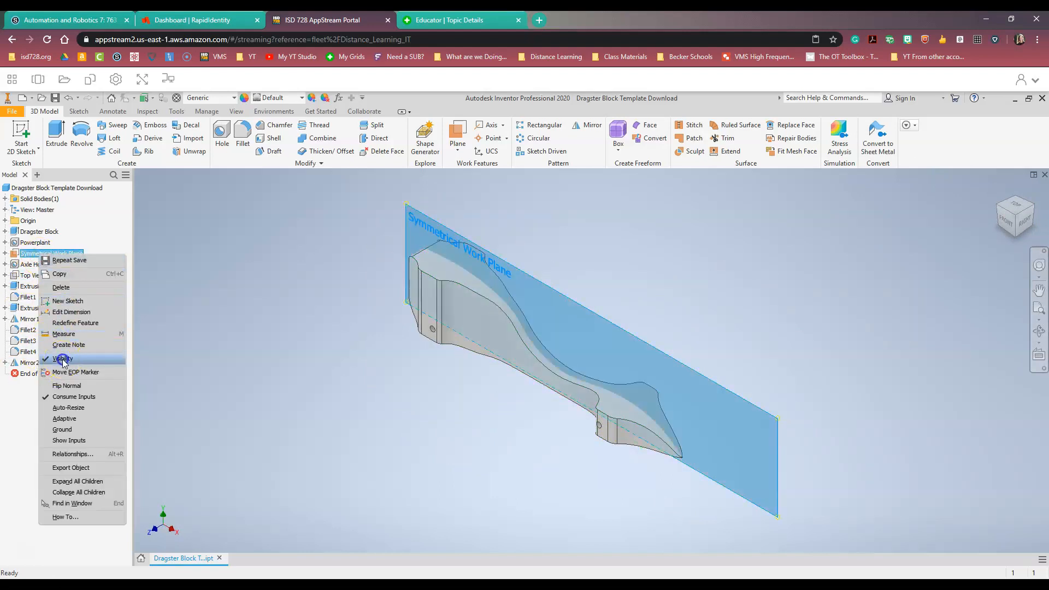